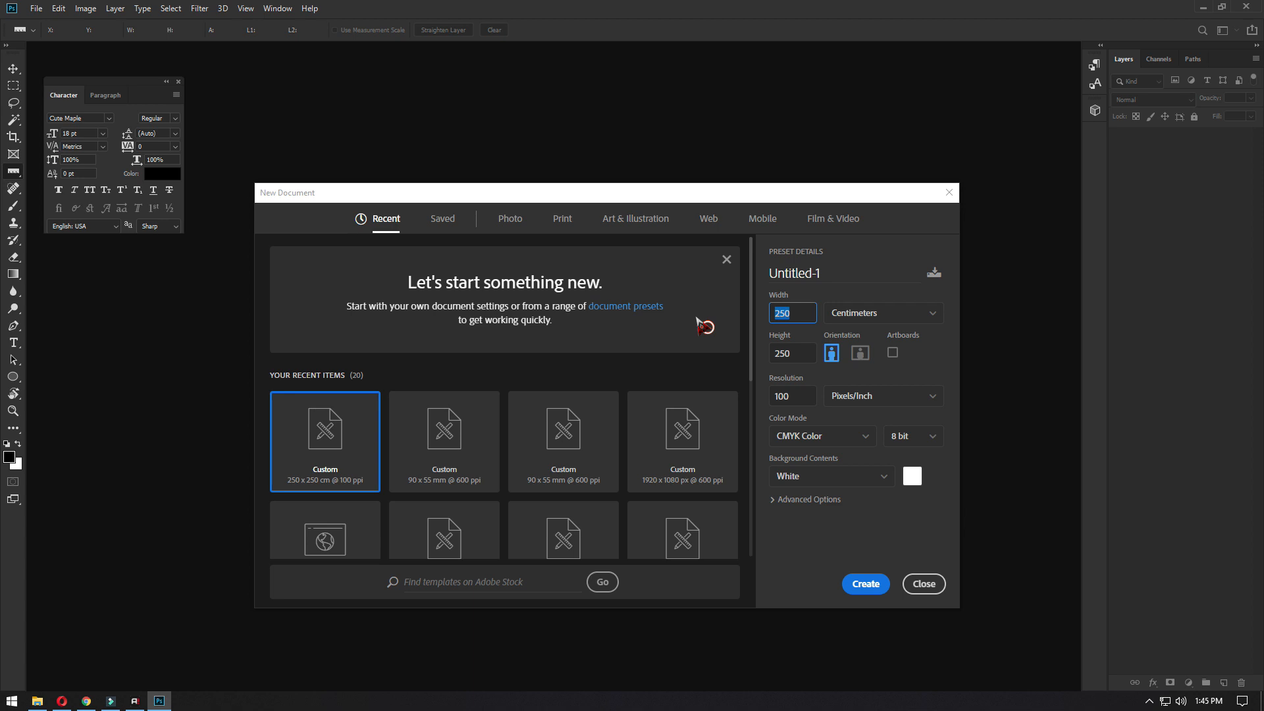
- Create a new white CMYK document 300 cm wide and 100 cm high at 100 pixels/inch
text(300)
key(Tab)
text(100)
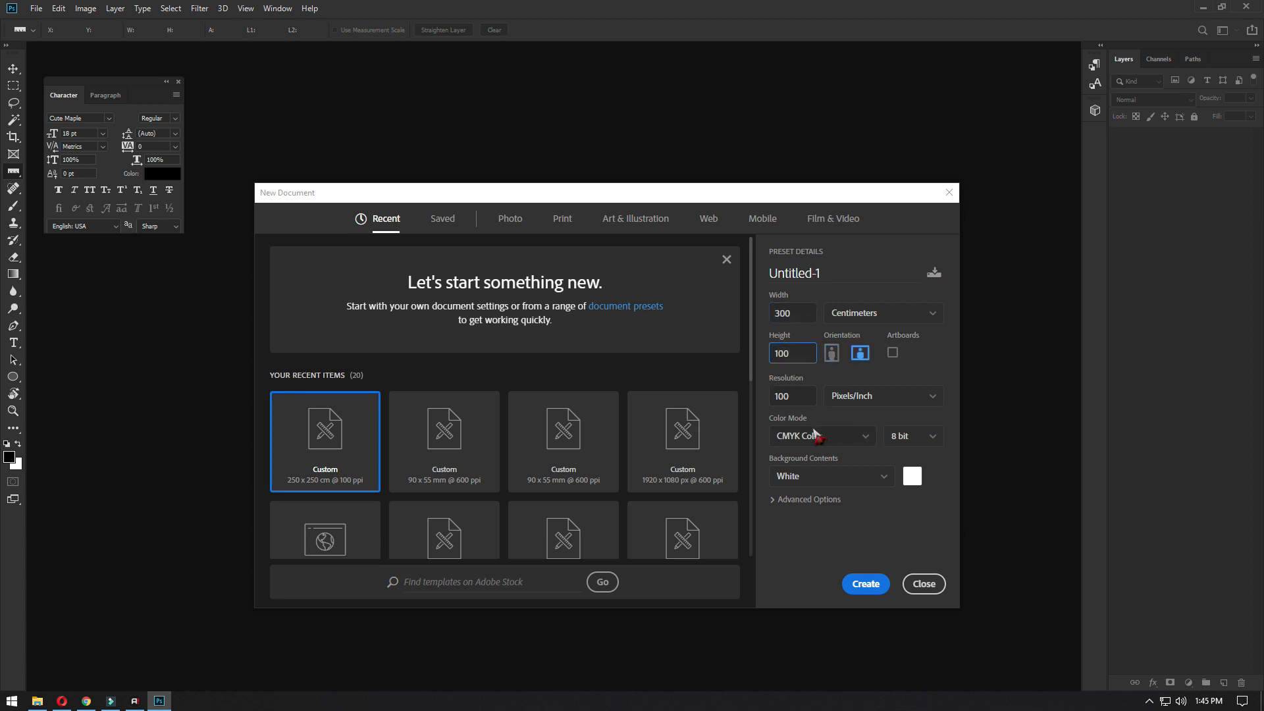
click(868, 586)
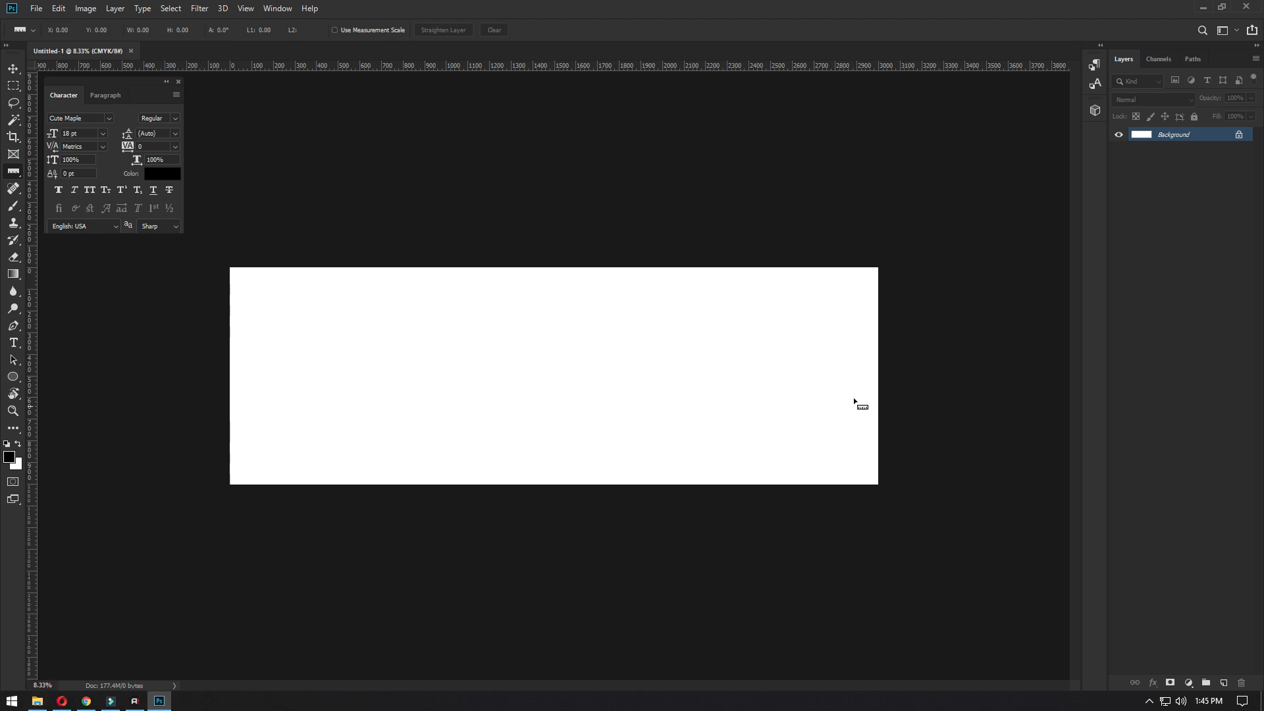
- Place the blue 741411 technology image from the Desktop's Kehumkam folder into the document
key(ctrl+plus)
click(37, 700)
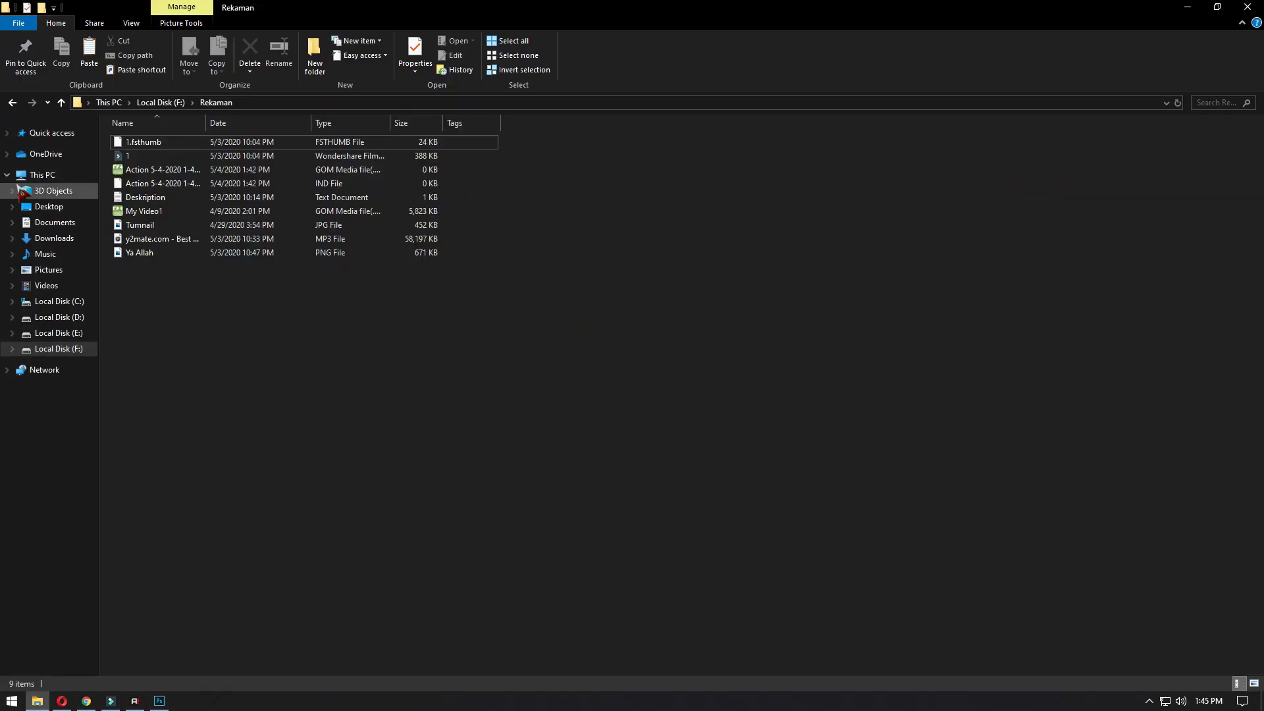
click(49, 206)
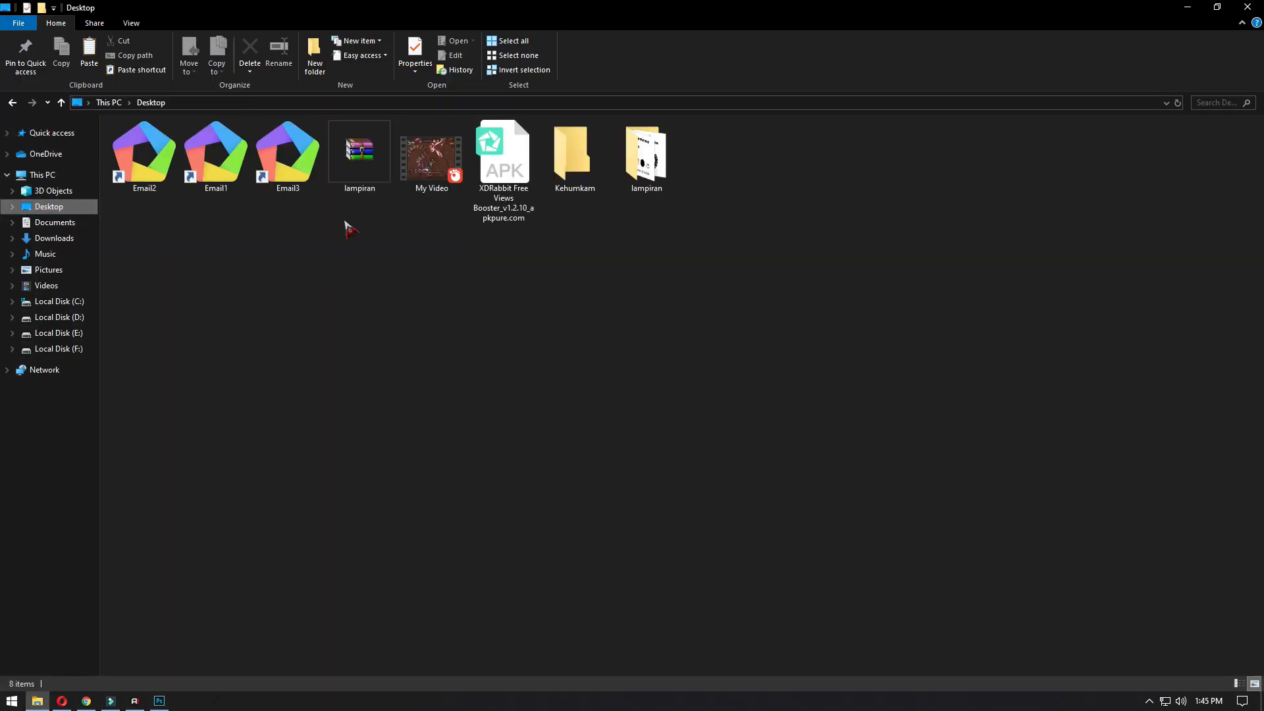
double_click(568, 170)
scroll(163, 285, up, 3)
drag(187, 197, 660, 365)
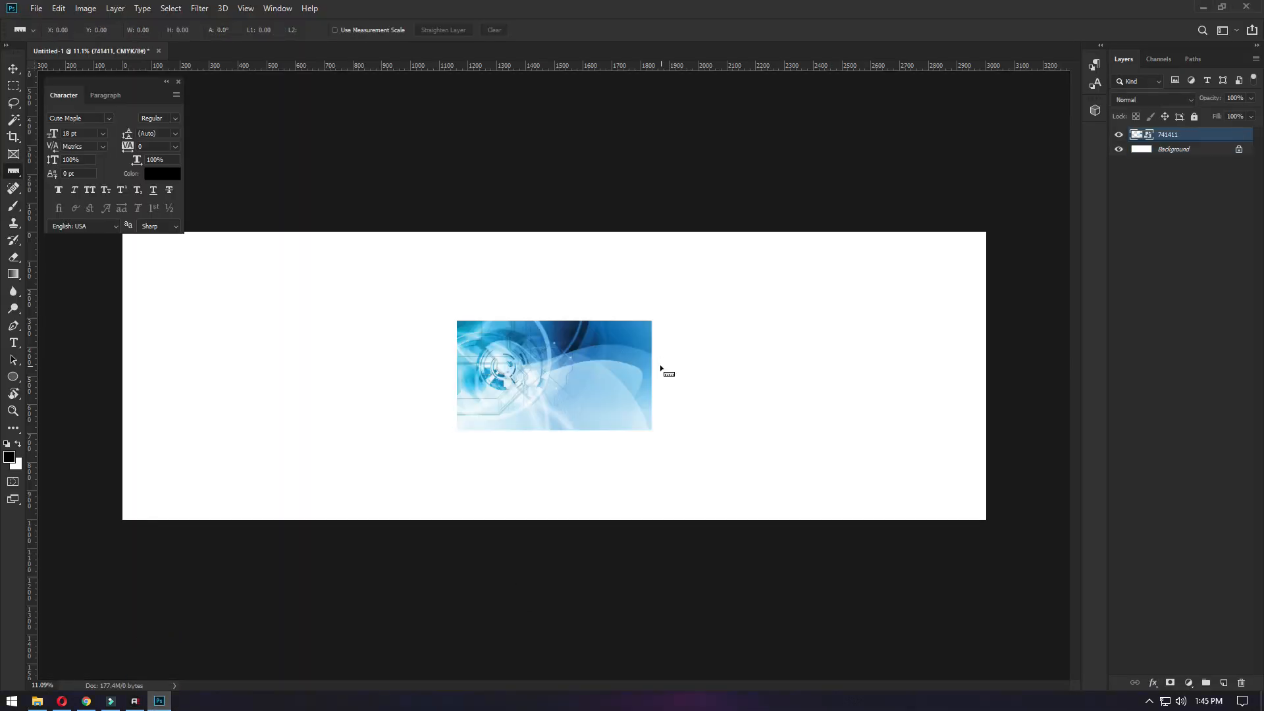
- Enlarge the placed 741411 image to about 478% so it covers the canvas, and shift it slightly down
drag(652, 321, 1025, 120)
key(Return)
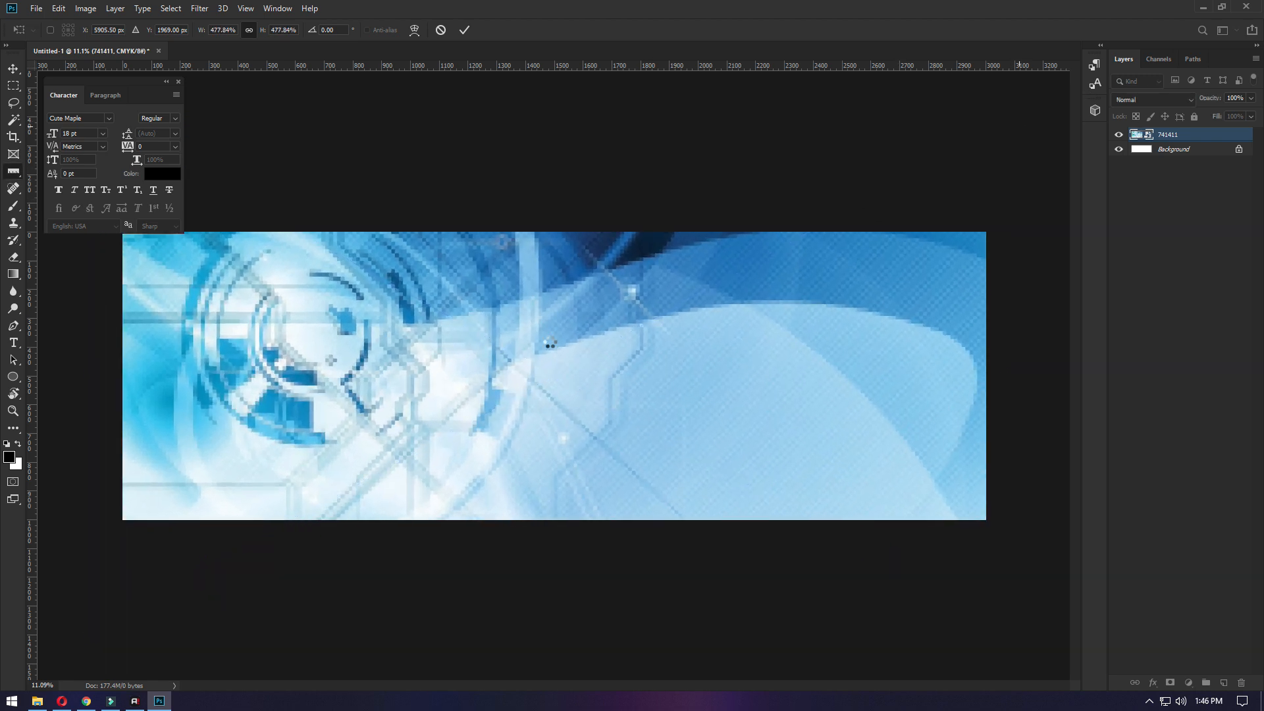
drag(497, 288, 496, 323)
- Duplicate the Background layer and give the copy a red Color Overlay based on C 0, M 100, Y 100
click(1205, 148)
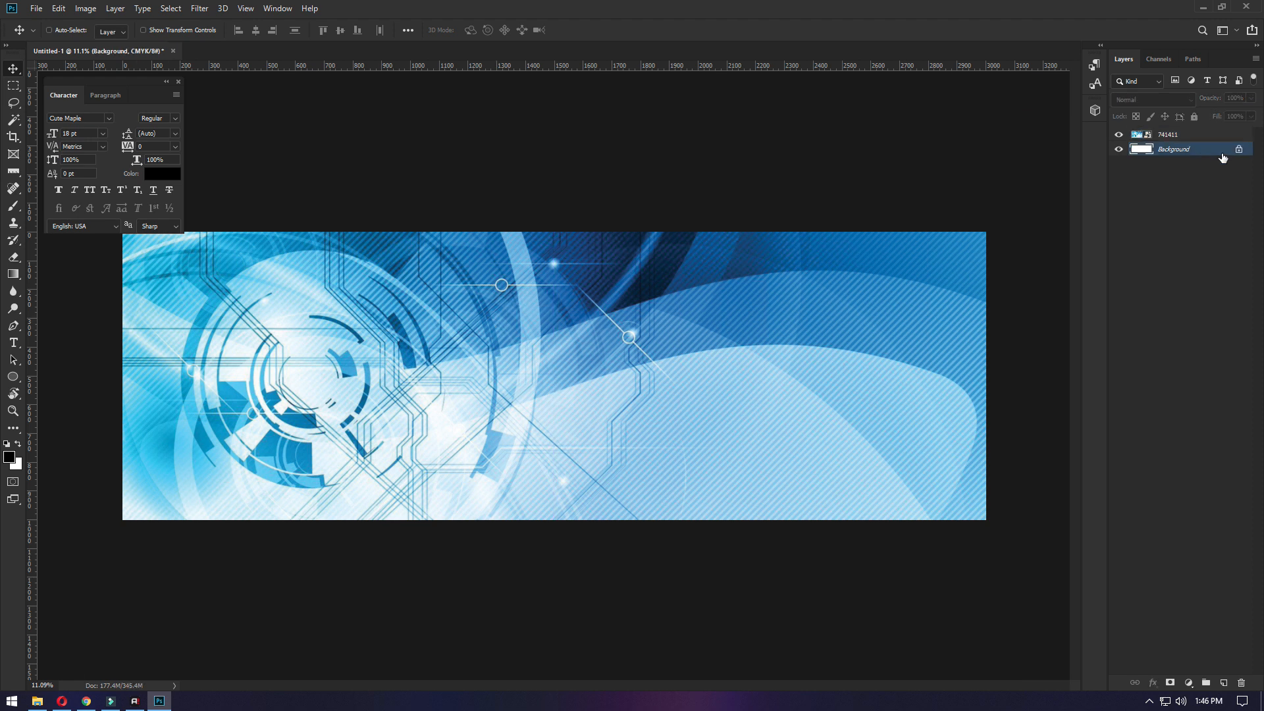
key(ctrl+j)
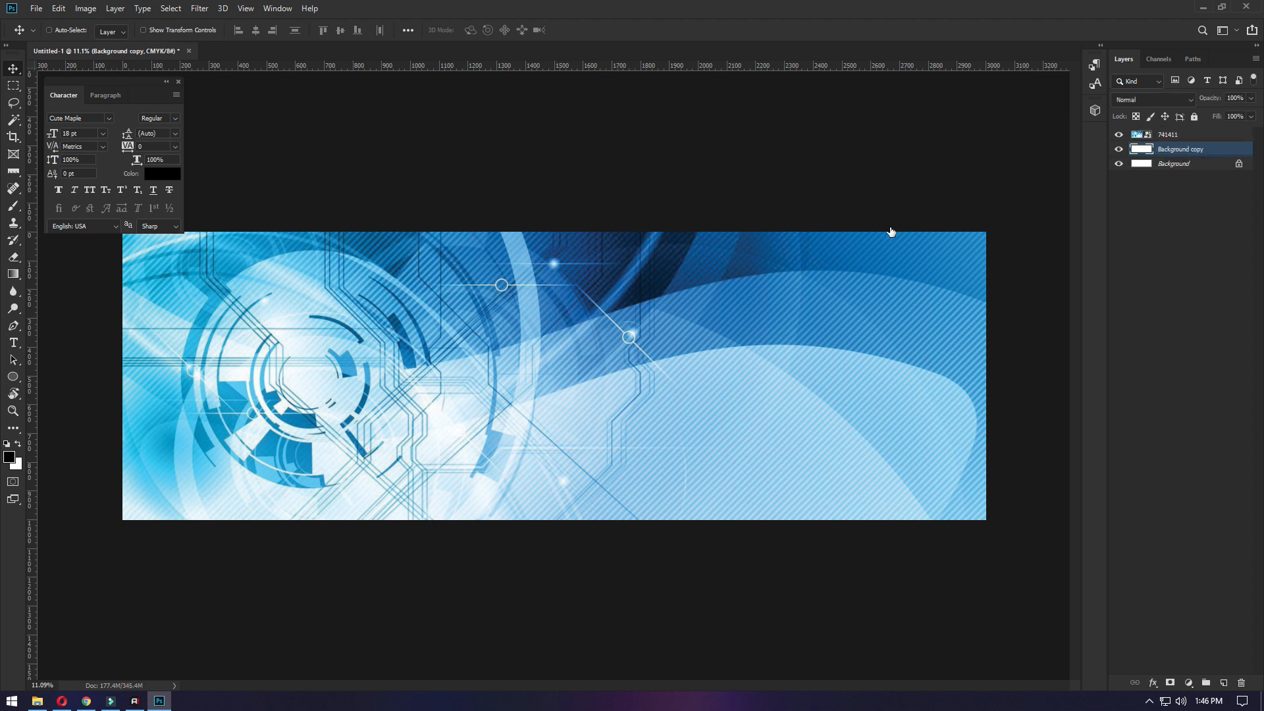
click(734, 312)
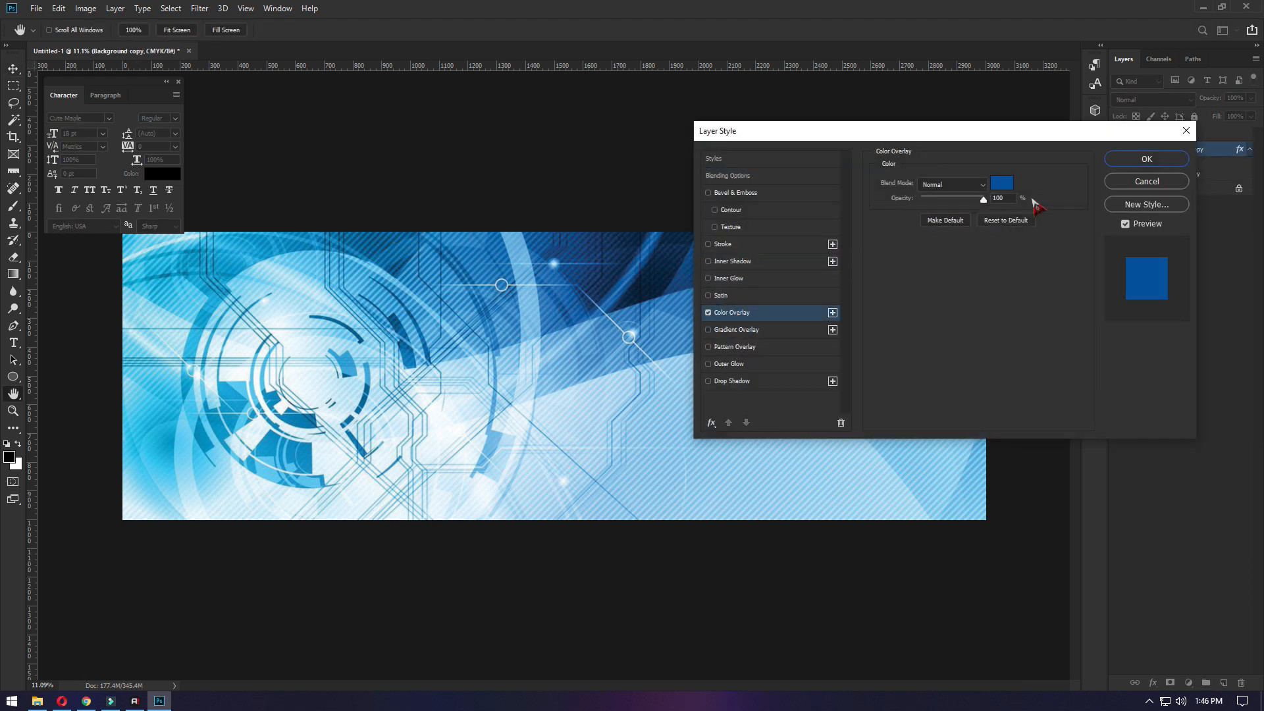
click(1002, 184)
text(1)
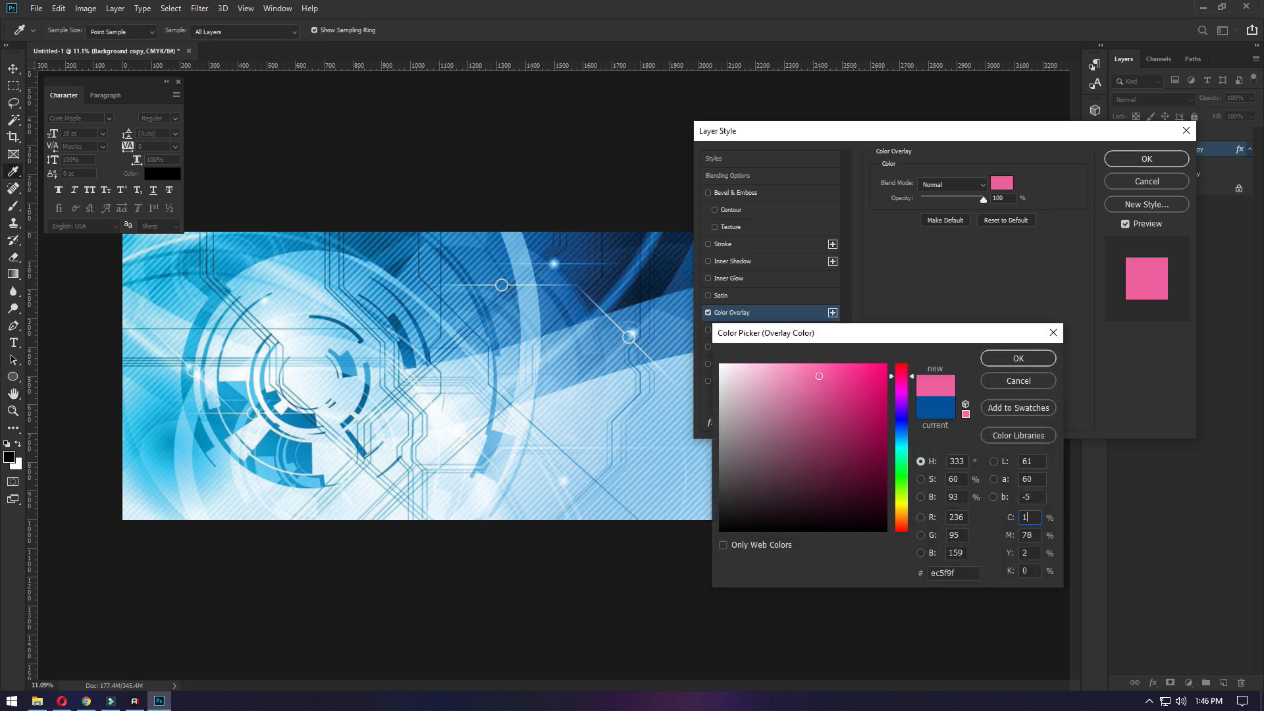
text(1)
text(100)
key(Tab)
text(100)
key(Tab)
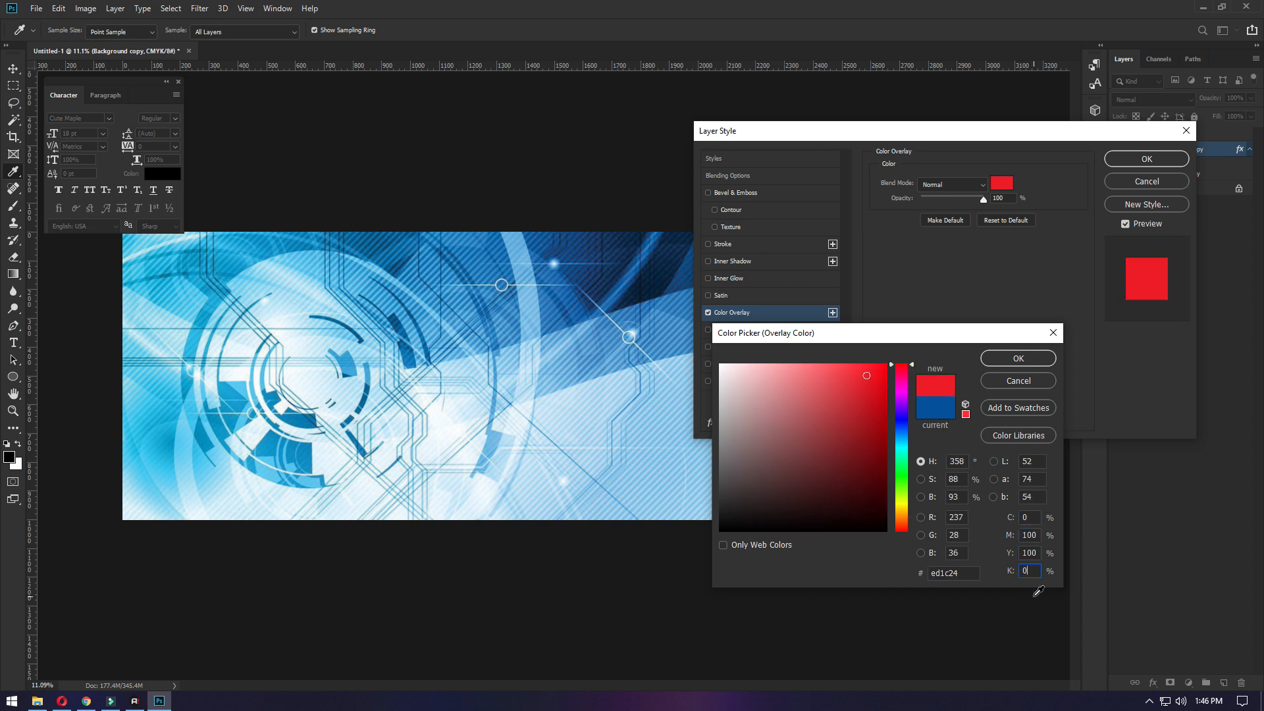
text(3)
click(1018, 358)
click(1147, 158)
- Set the blend mode of the 741411 layer to Multiply
click(1215, 136)
click(1170, 105)
click(1172, 106)
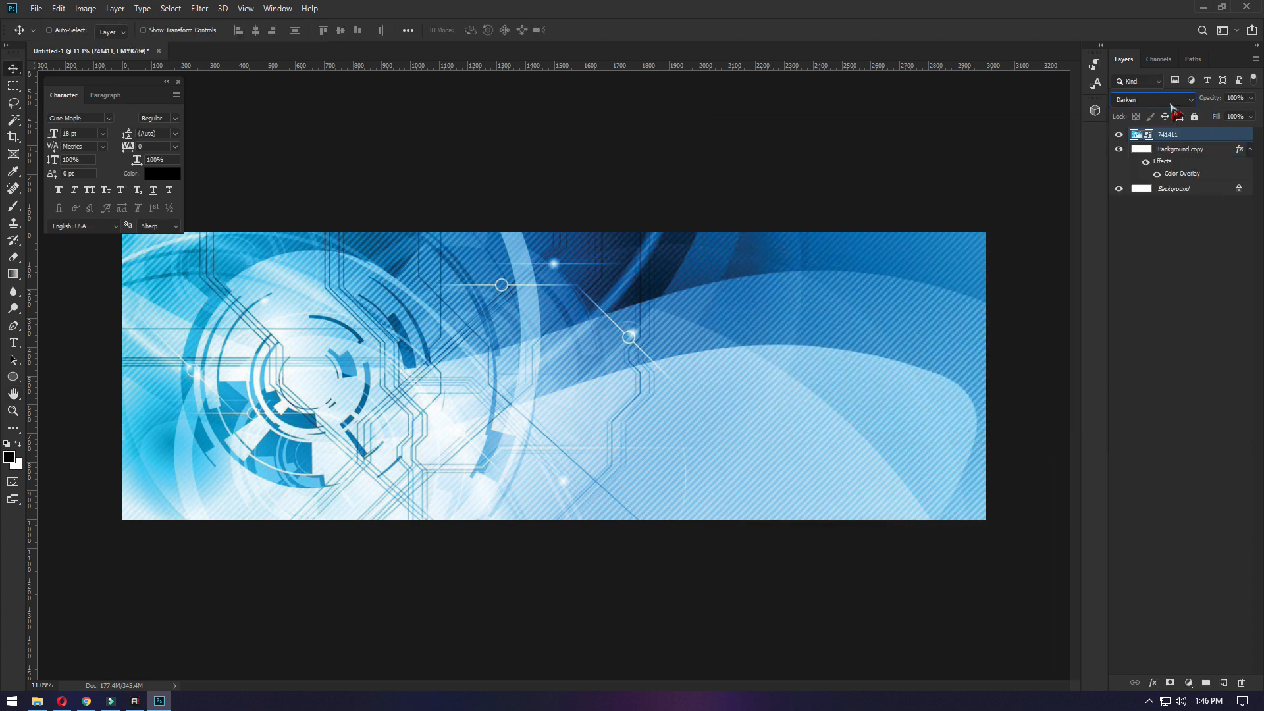
key(Down)
key(Down)
key(Down)
key(Down)
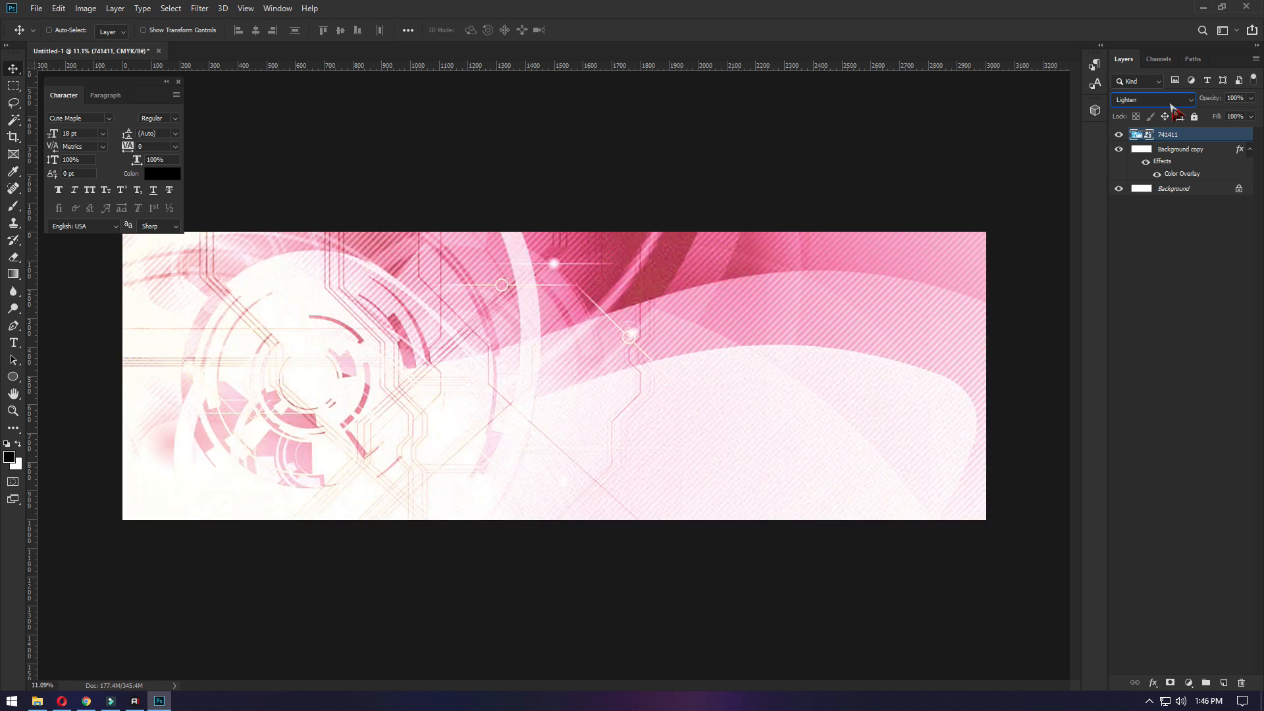
key(Up)
key(Up)
key(Up)
key(Up)
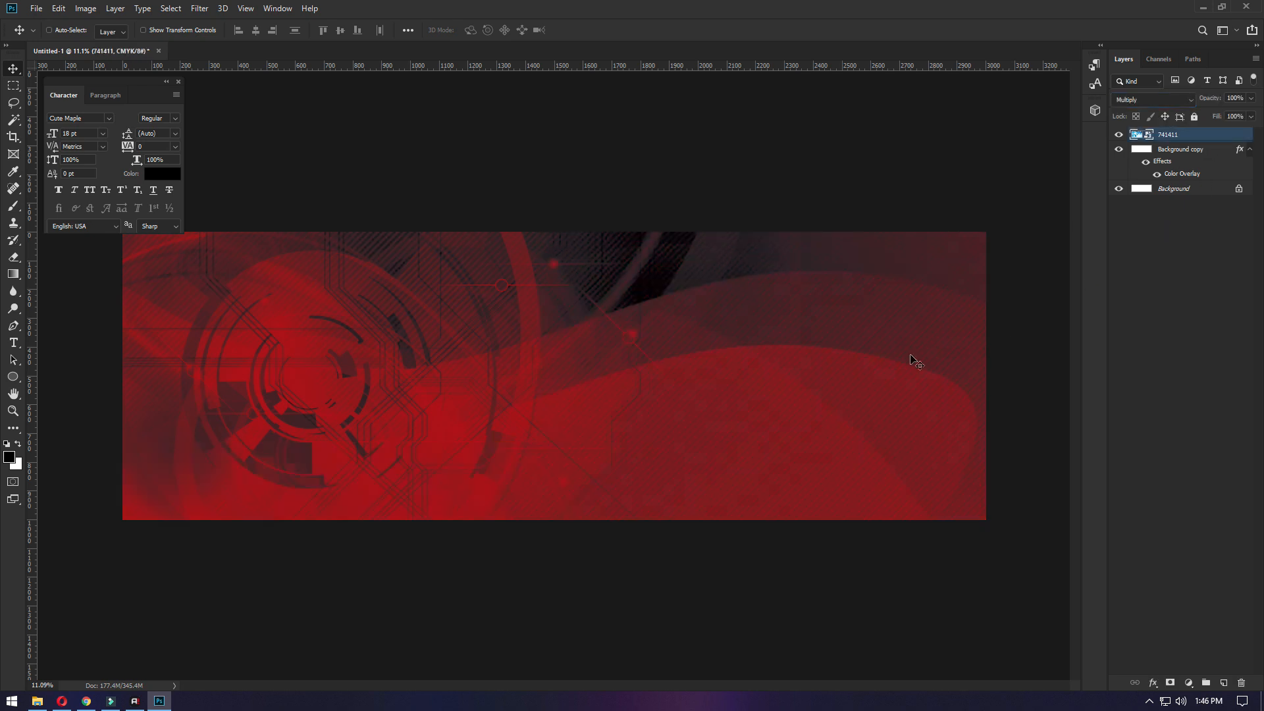
- Move the 741411 image upward and enlarge it to about 514%
drag(547, 412, 533, 344)
scroll(533, 344, down, 2)
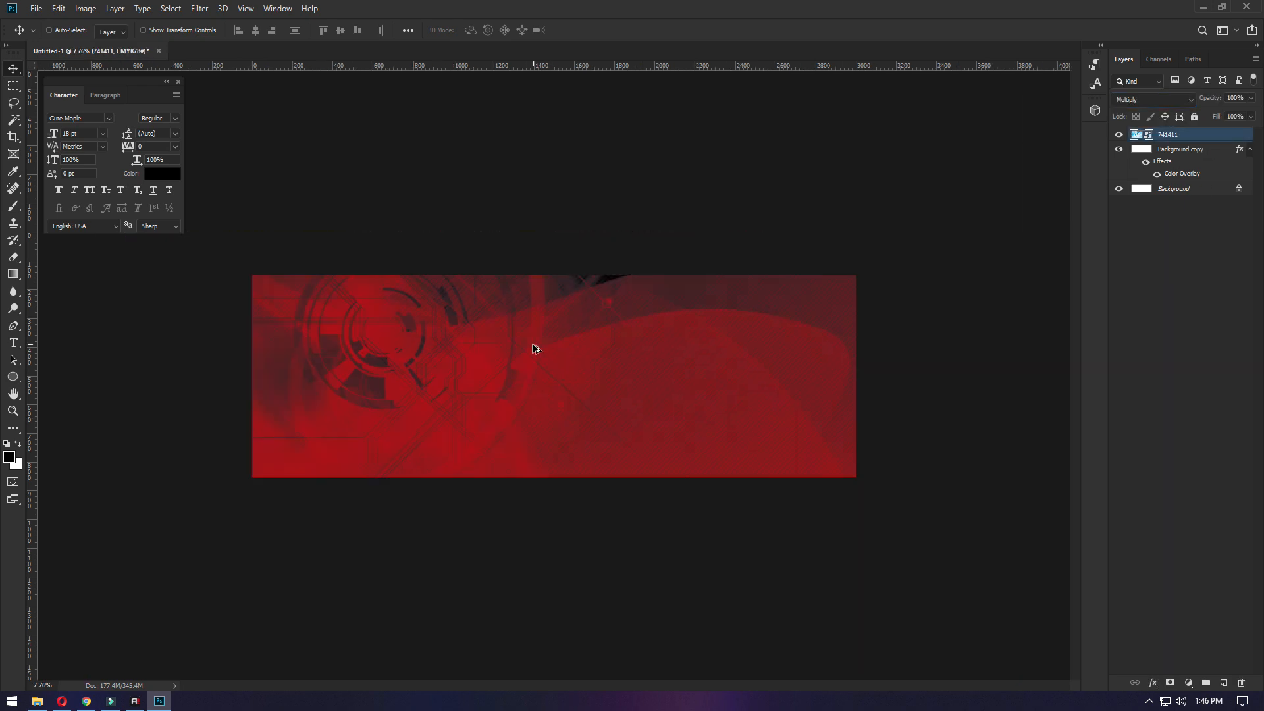
key(ctrl+t)
drag(882, 540, 908, 547)
key(Return)
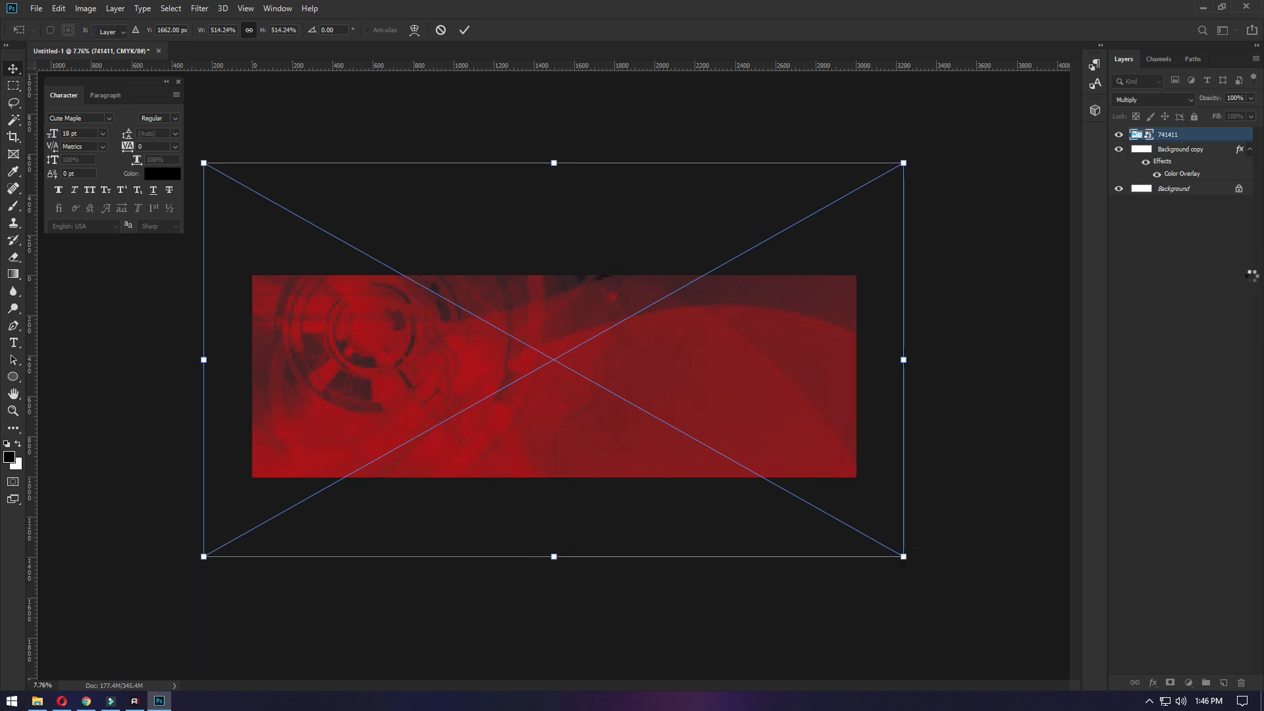
- Try lightening the 741411 image with a CMYK curve point at input 60, output 44
key(ctrl+m)
drag(657, 118, 1047, 143)
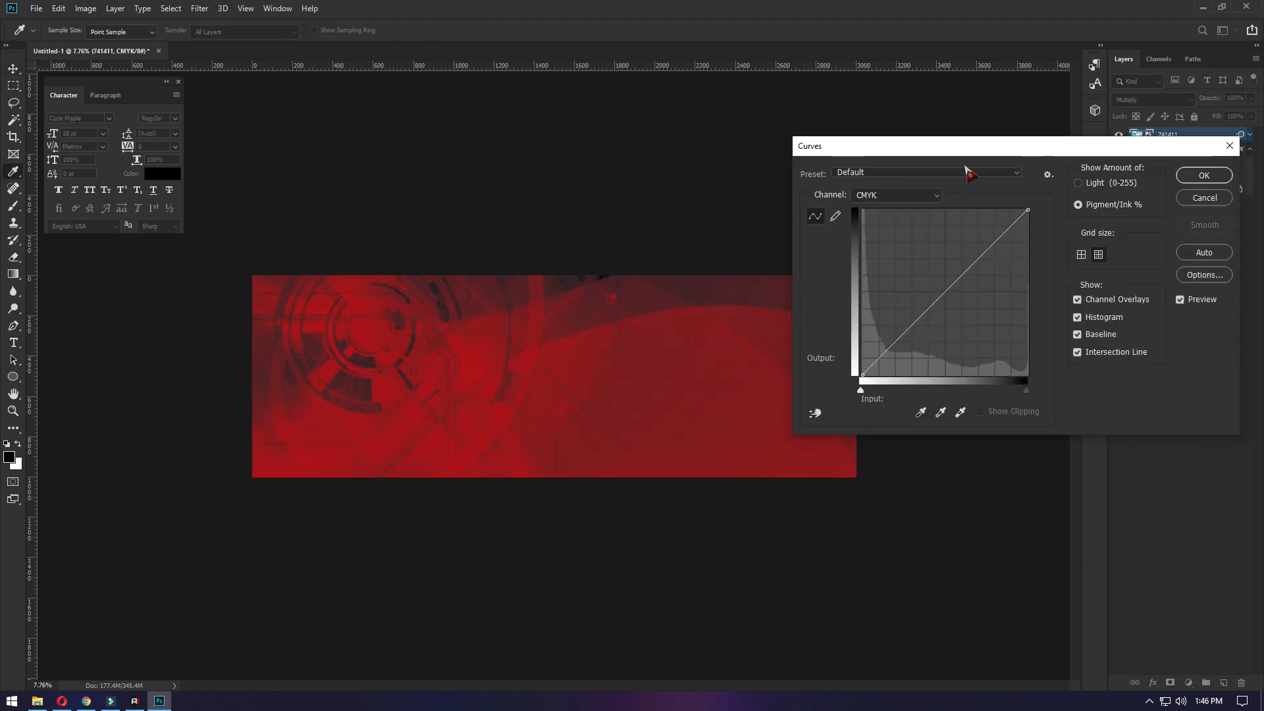
mouse_move(943, 290)
mouse_down()
mouse_move(934, 283)
mouse_move(979, 316)
mouse_move(963, 300)
mouse_up()
key(Return)
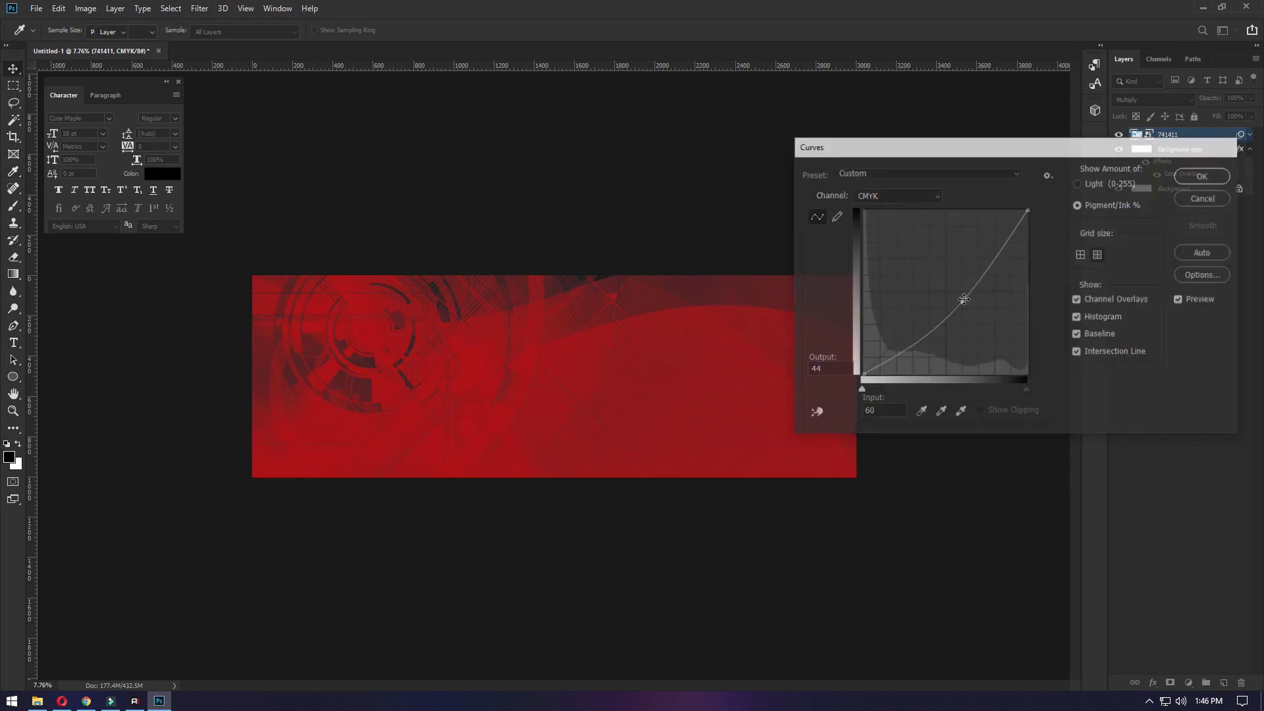
- Apply Brightness/Contrast to the 741411 image with the contrast at 100
scroll(415, 403, up, 8)
drag(301, 354, 714, 441)
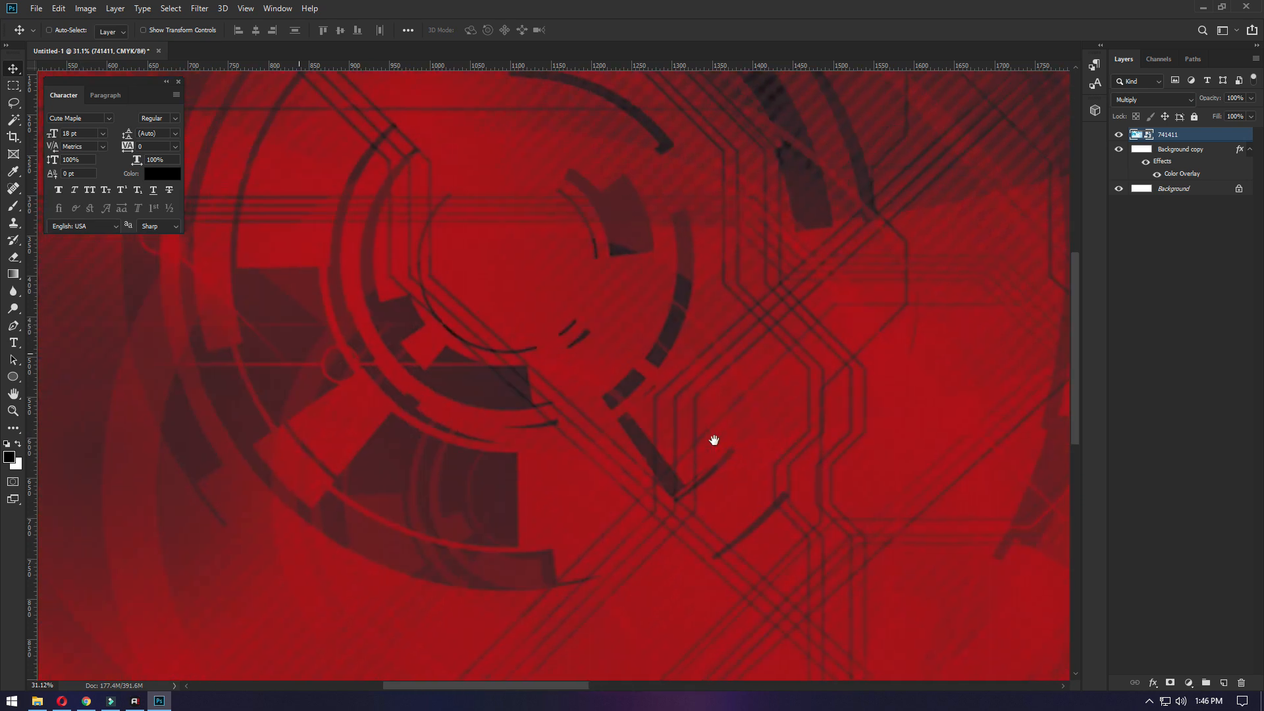
scroll(461, 342, down, 5)
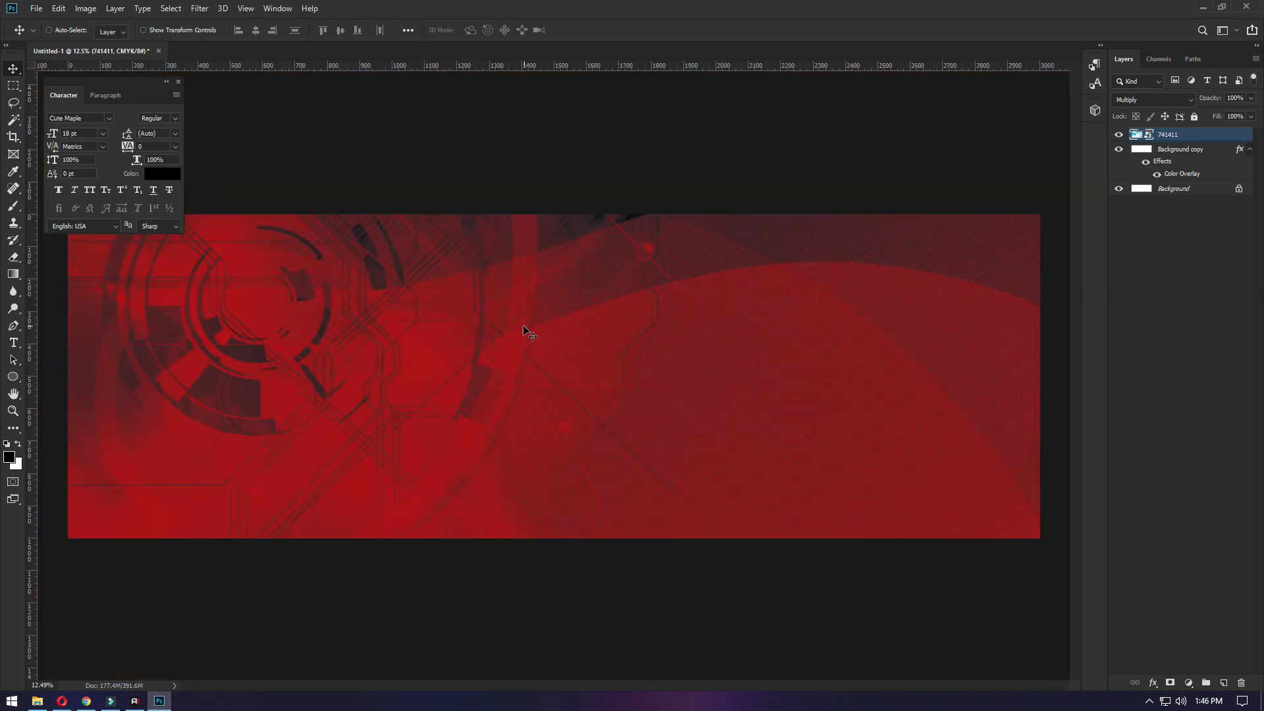
key(alt+i)
key(Right)
key(Return)
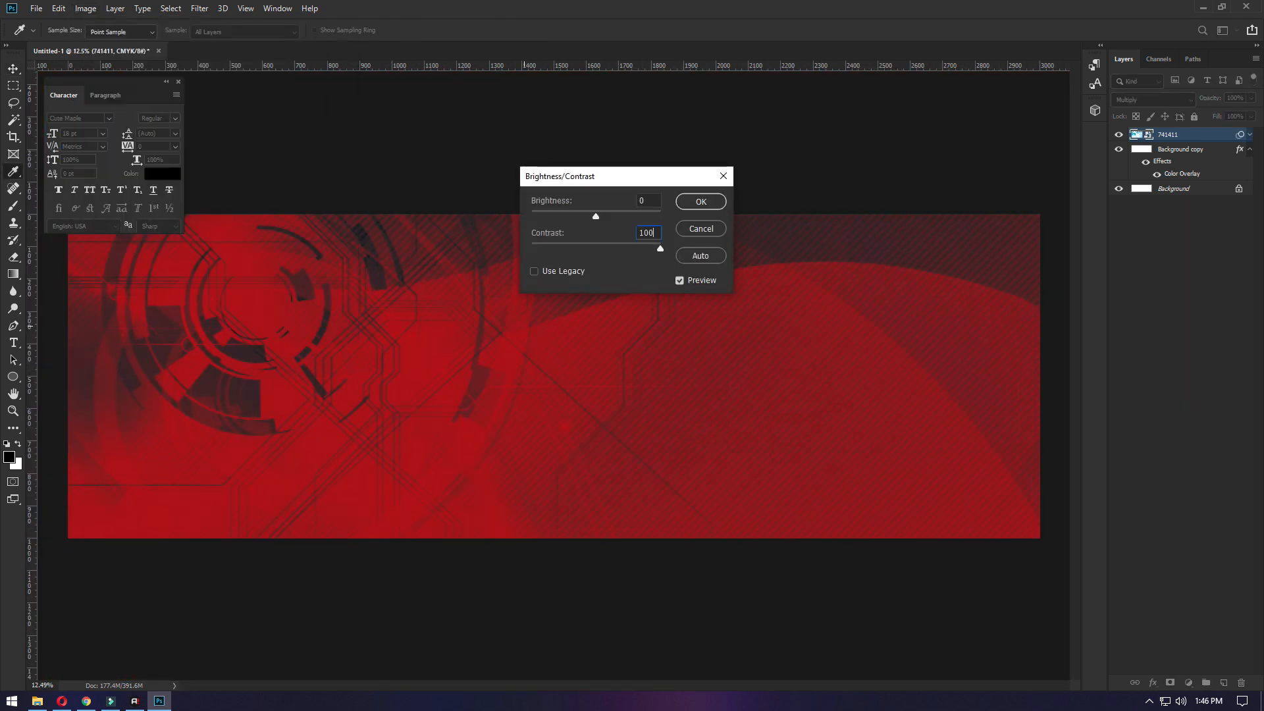
key(Return)
- Flip the 741411 image vertically and shift it slightly down and to the left on the canvas
key(ctrl+t)
click(640, 272)
right_click(638, 269)
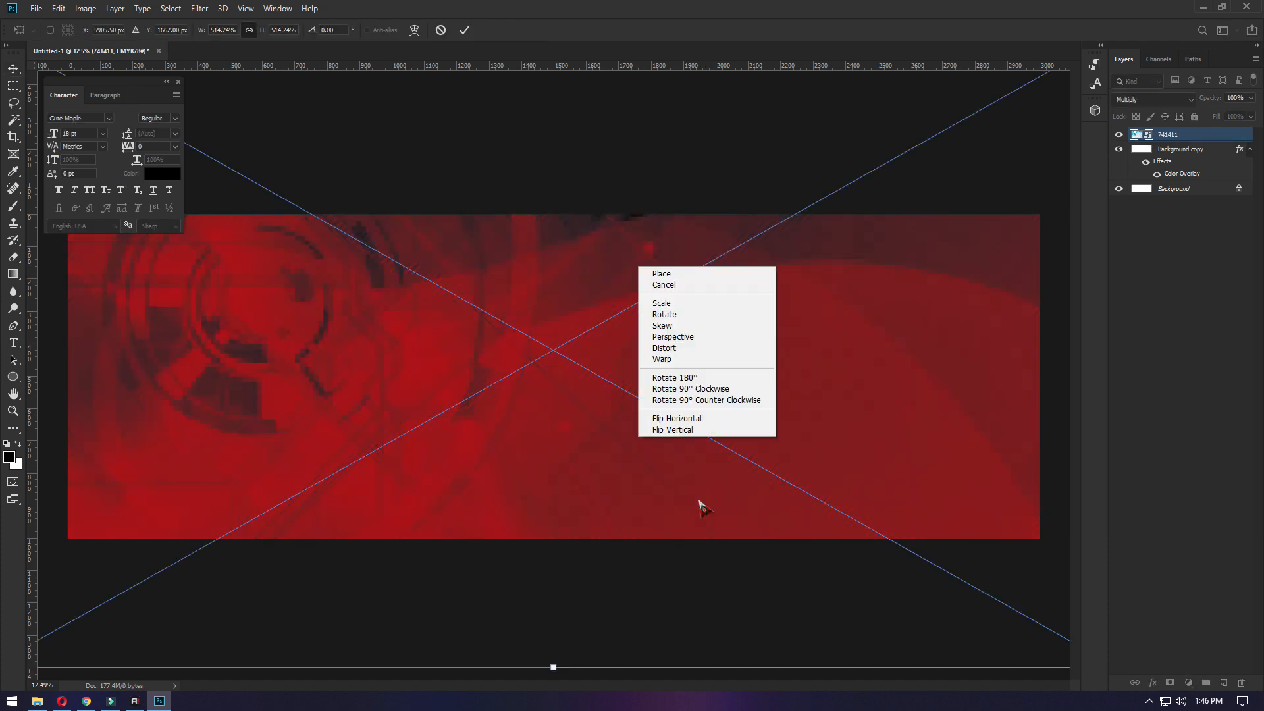
click(698, 432)
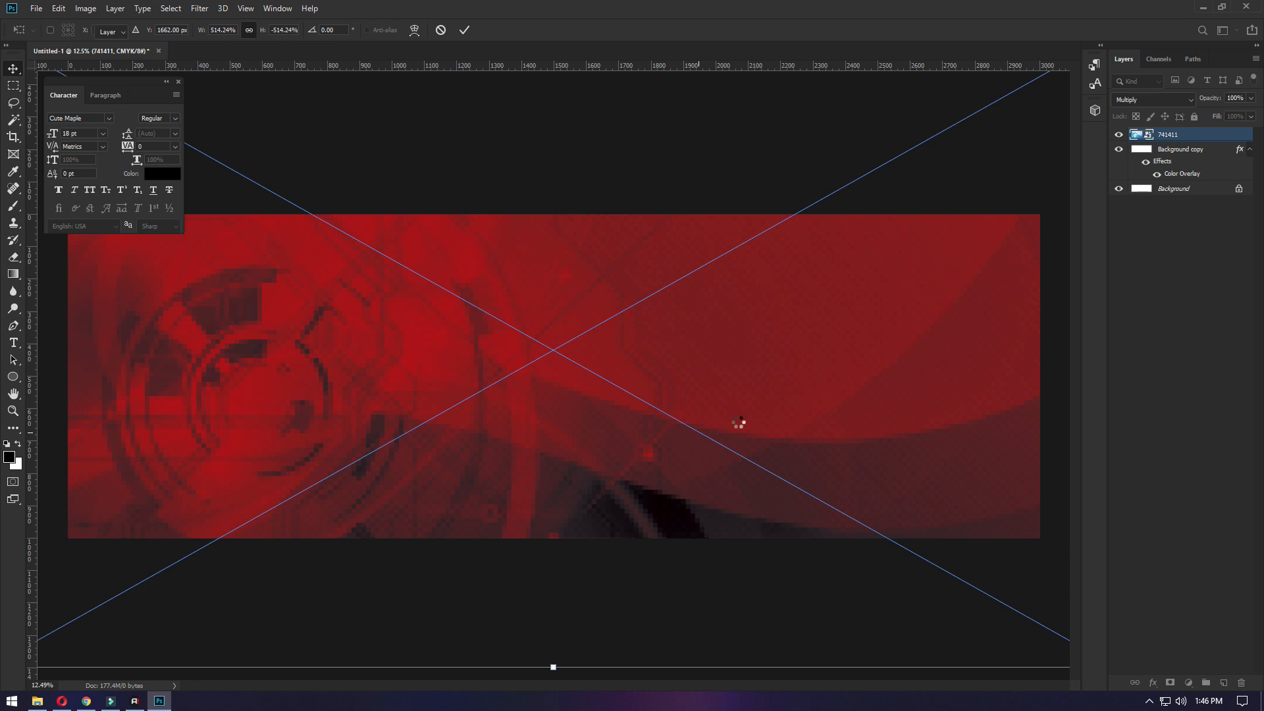
key(Return)
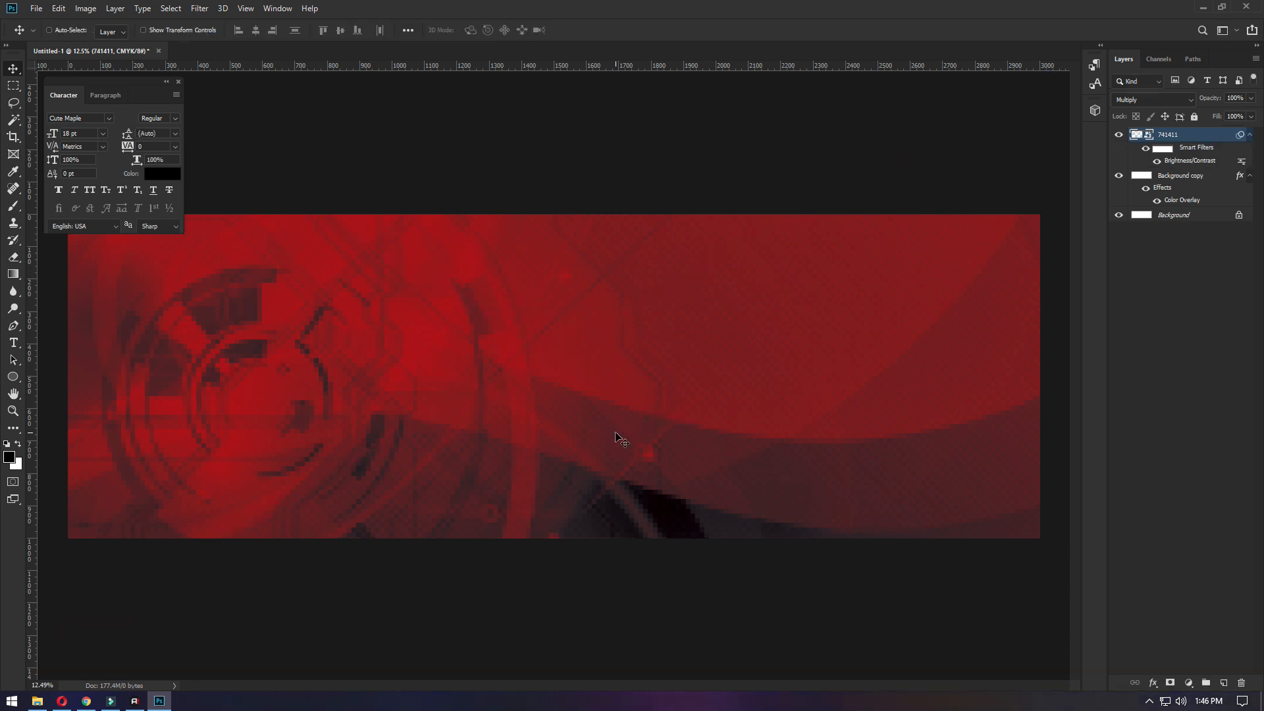
mouse_move(567, 456)
mouse_down()
mouse_move(561, 495)
mouse_move(554, 454)
mouse_up()
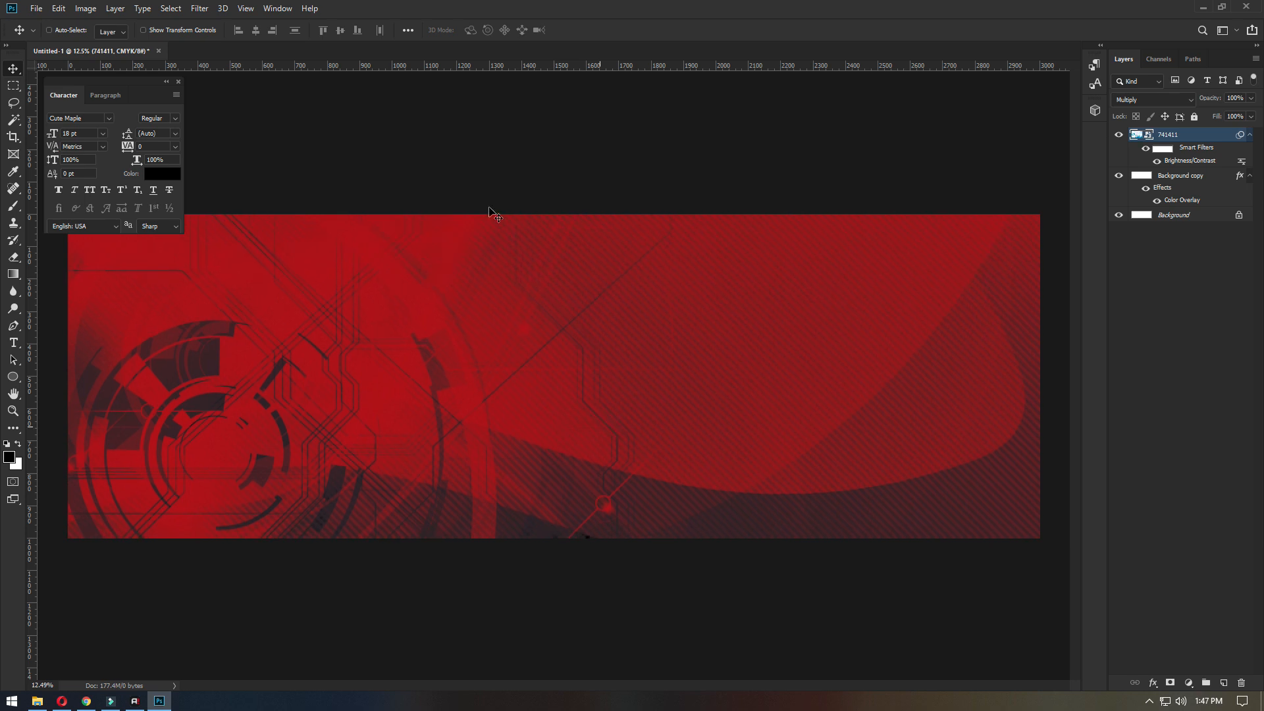
- Place the #KumhamPasti WhatsApp image and move it to the banner's upper right area
click(37, 700)
click(993, 249)
drag(993, 249, 671, 360)
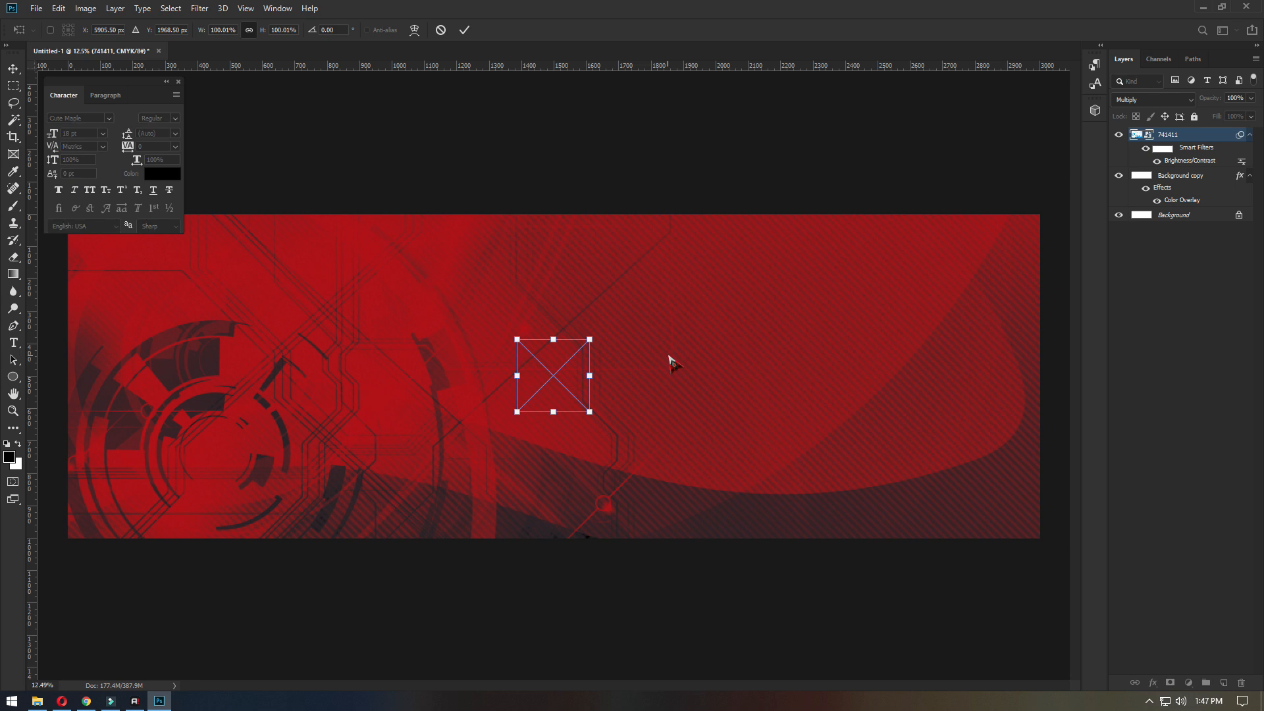
key(Return)
drag(582, 389, 948, 287)
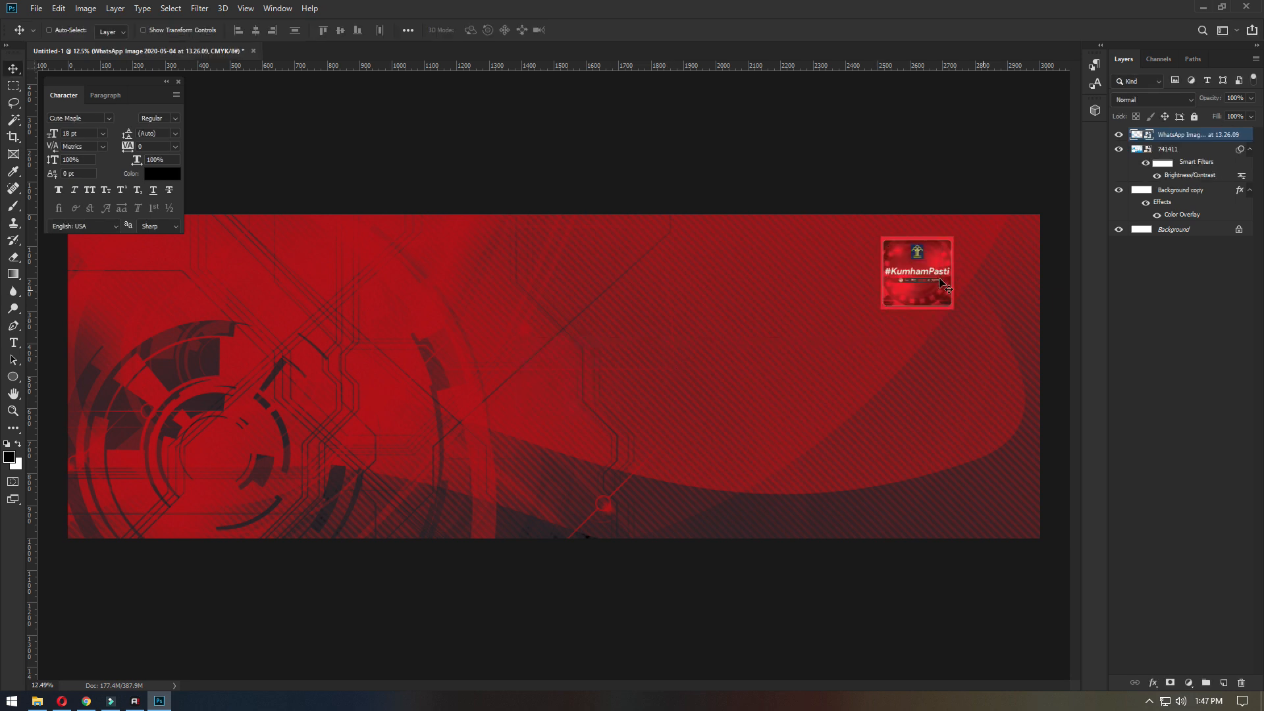
- Place the logo-pengayoman-sk-menteri1 image on the banner and scale it down to roughly a third of its placed size
scroll(944, 282, up, 5)
scroll(933, 274, down, 4)
scroll(931, 273, down, 1)
scroll(930, 277, up, 3)
scroll(931, 282, down, 4)
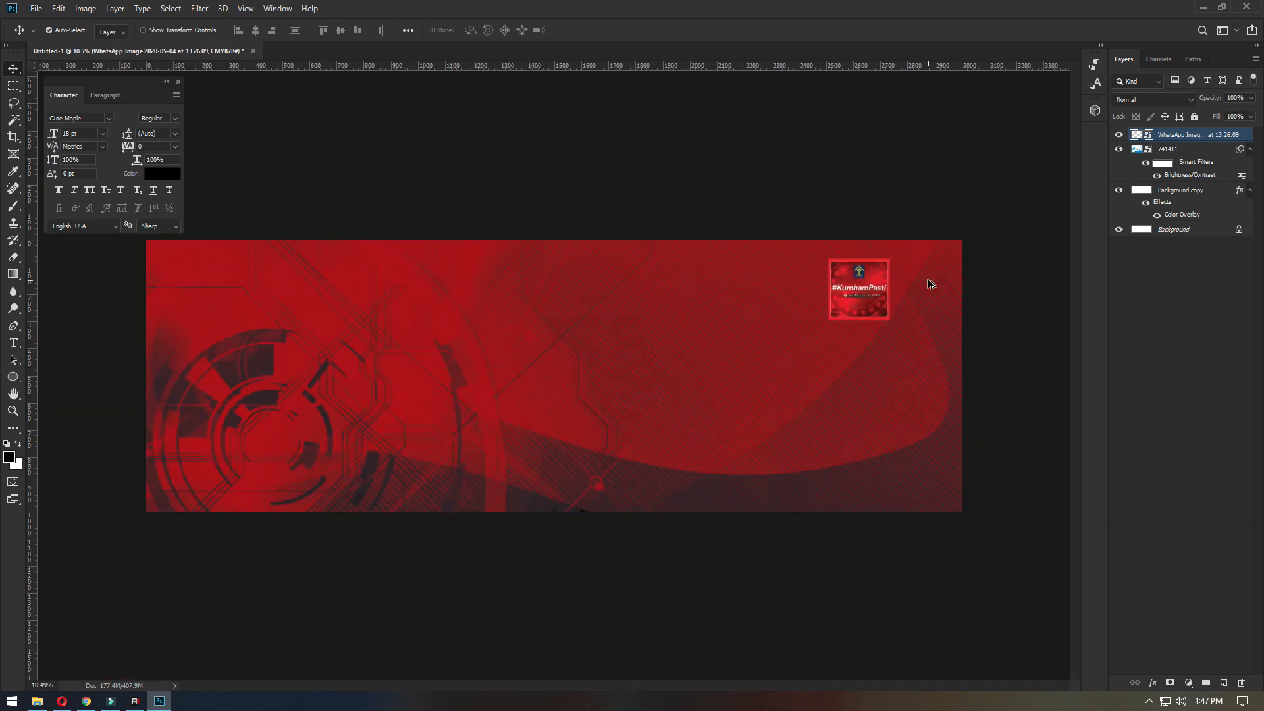
click(38, 701)
drag(516, 198, 615, 316)
key(Return)
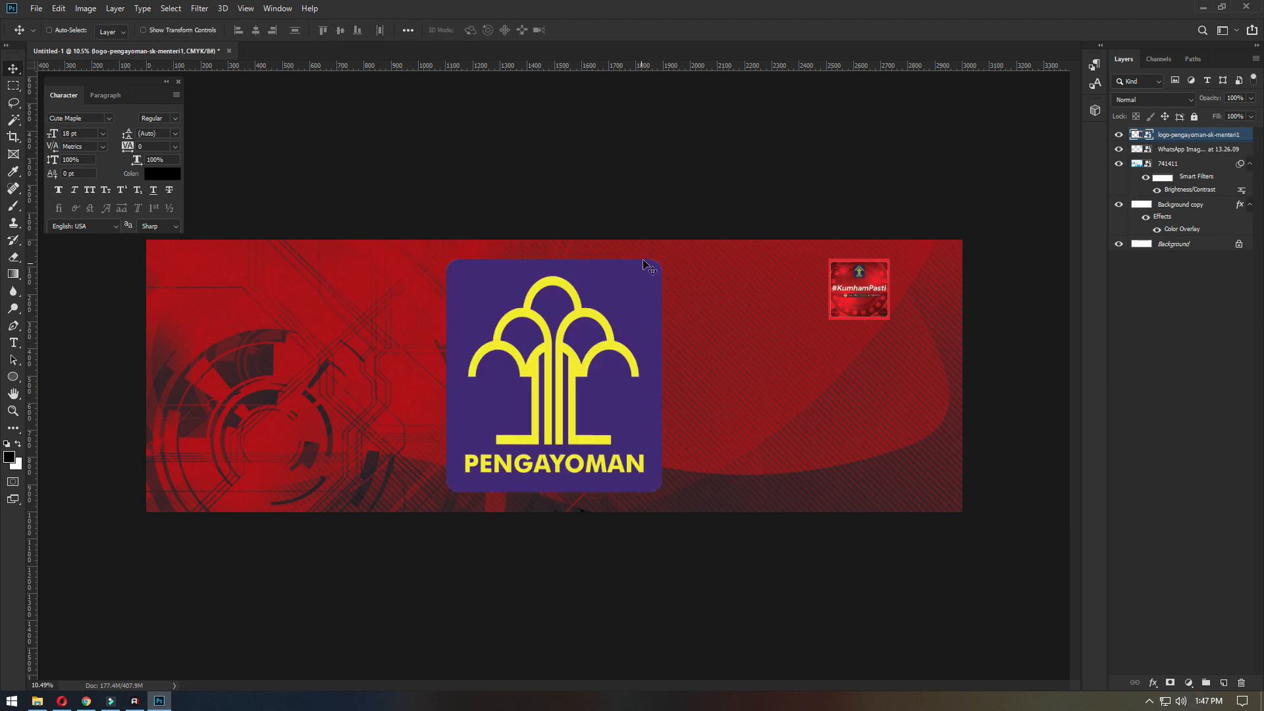
key(ctrl+t)
drag(661, 261, 593, 339)
key(Return)
- Raise the Pengayoman logo's contrast to the maximum with Brightness/Contrast
click(84, 8)
mouse_move(108, 43)
click(264, 43)
drag(596, 249, 660, 249)
click(701, 201)
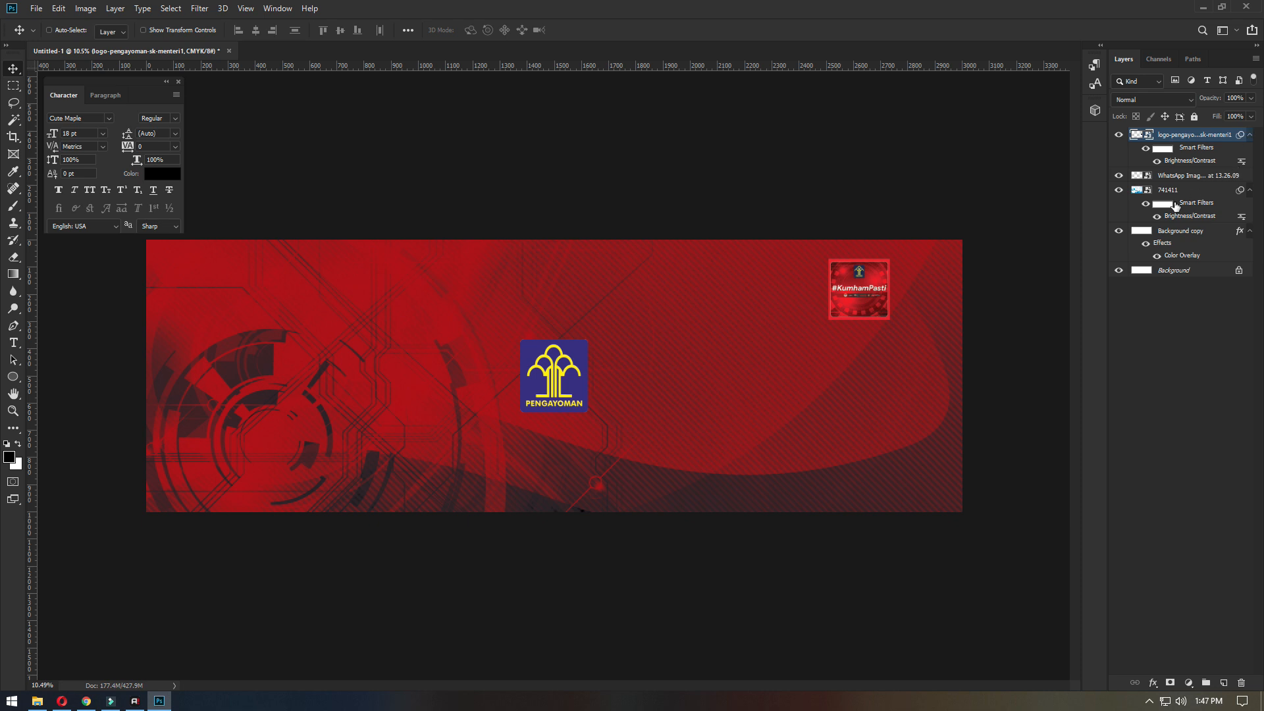
- Add a white Outer Glow to the Pengayoman logo with 100% opacity and a size of 18 px
double_click(1227, 135)
click(1243, 136)
click(1161, 683)
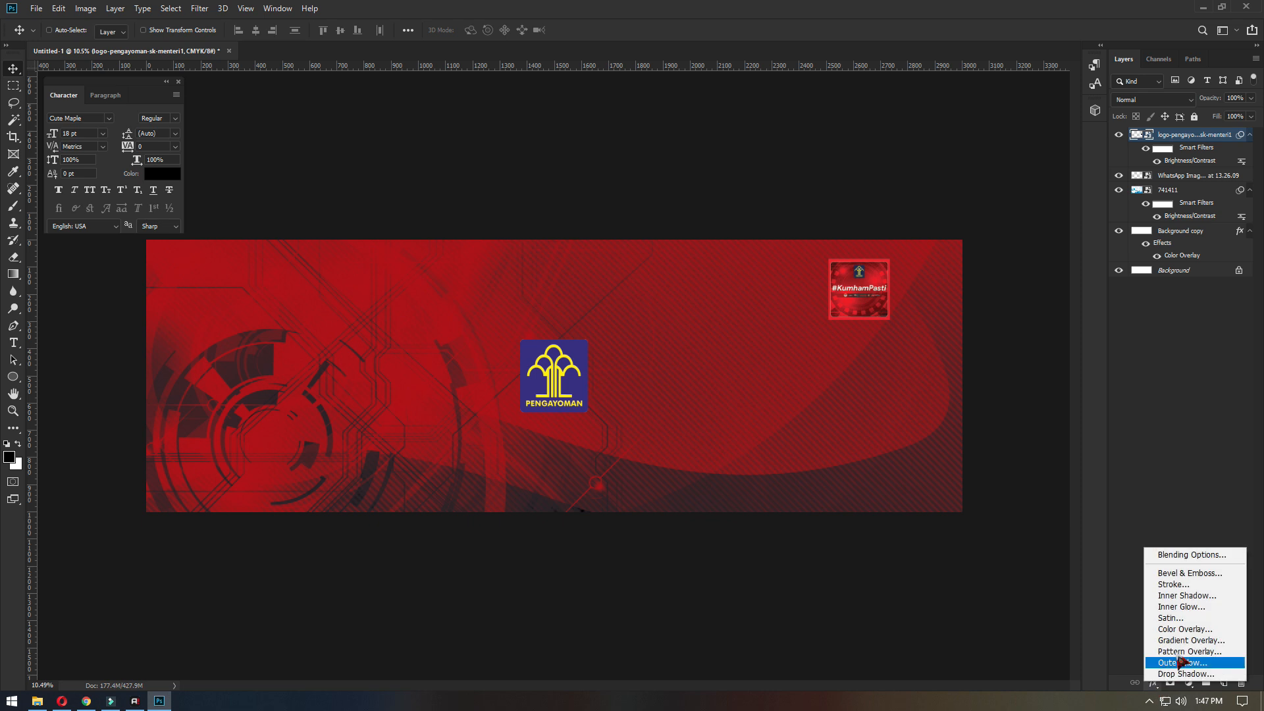
click(1195, 556)
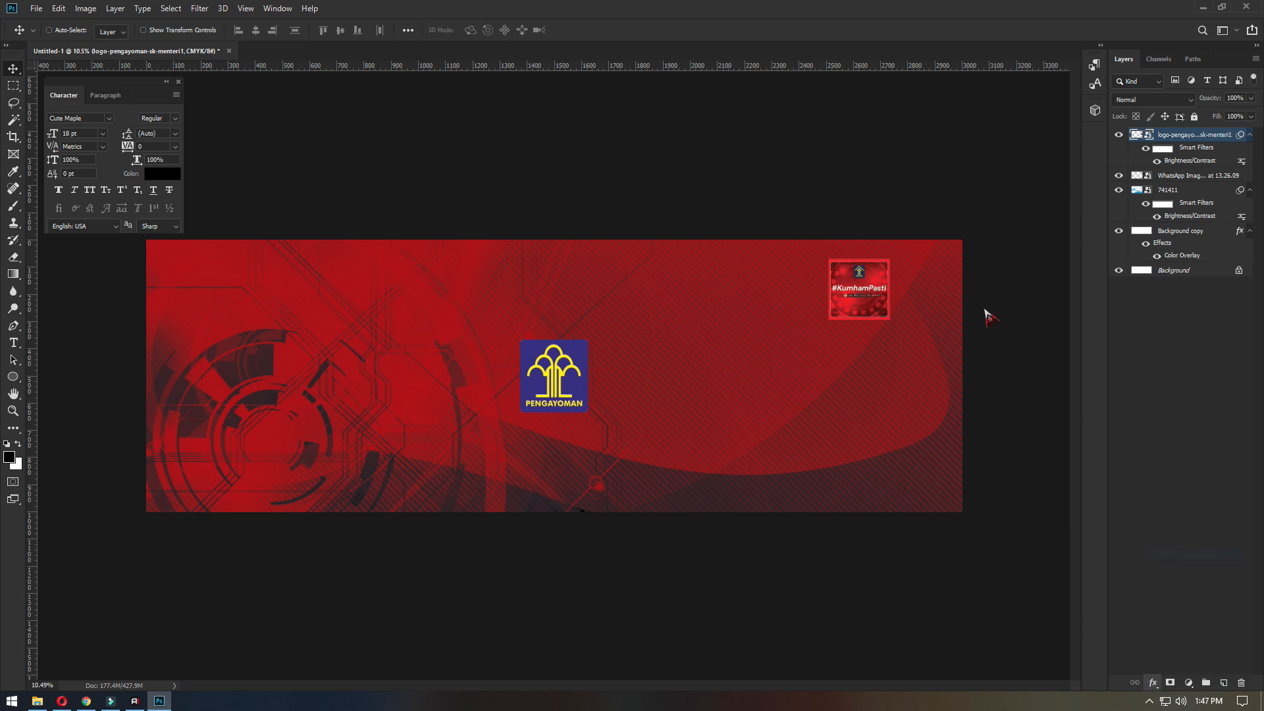
click(749, 364)
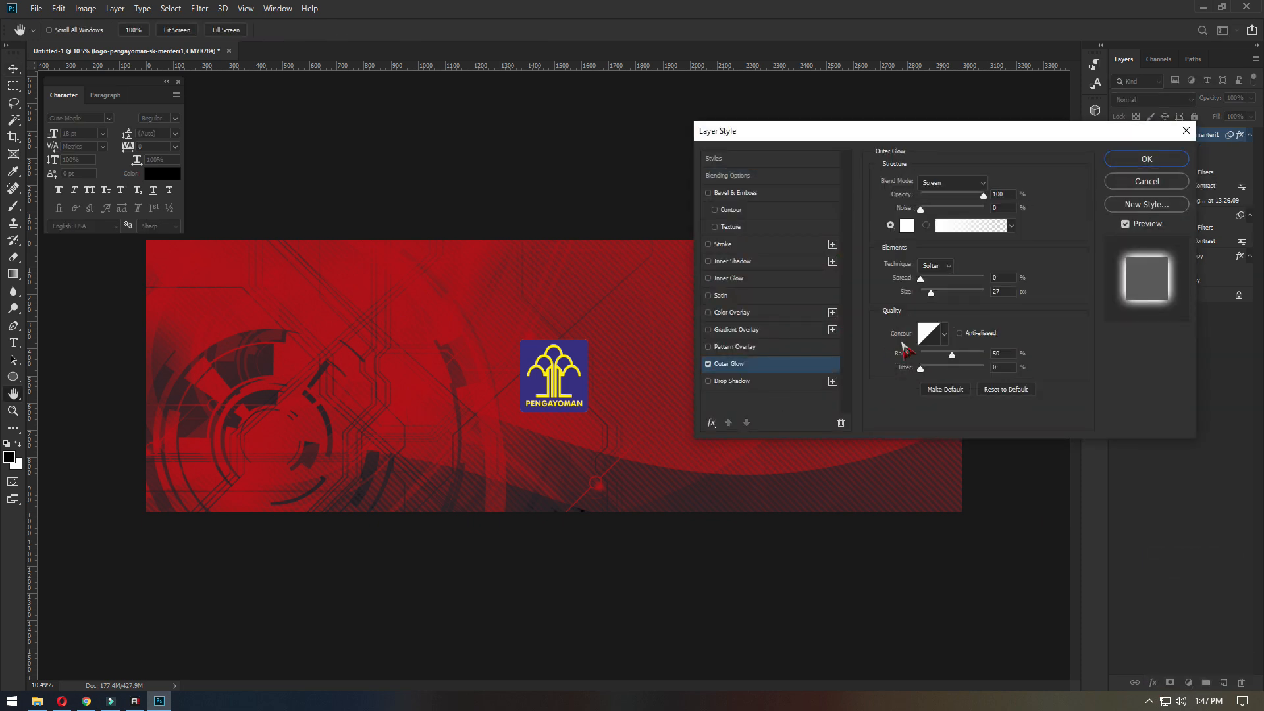
drag(930, 292, 929, 295)
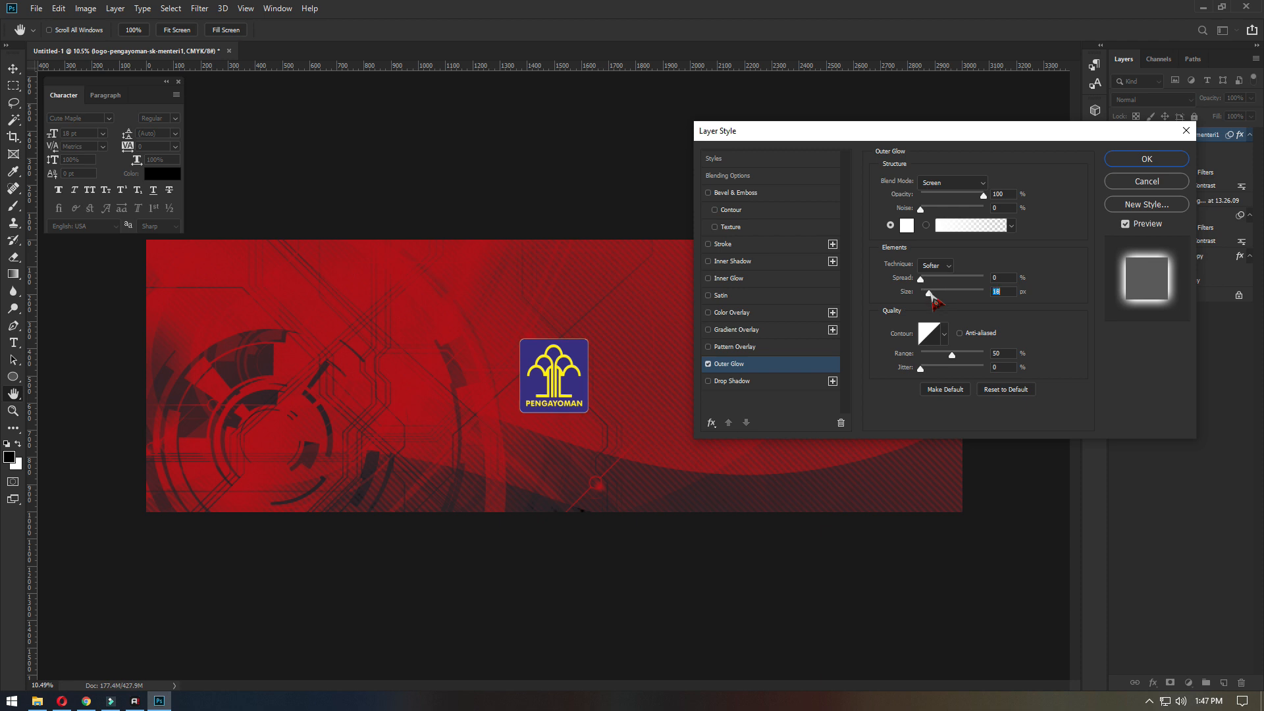
click(1147, 158)
- Move the Pengayoman logo to the upper middle of the banner, and select the 741411 layer
drag(533, 389, 582, 295)
scroll(570, 283, up, 3)
click(1207, 215)
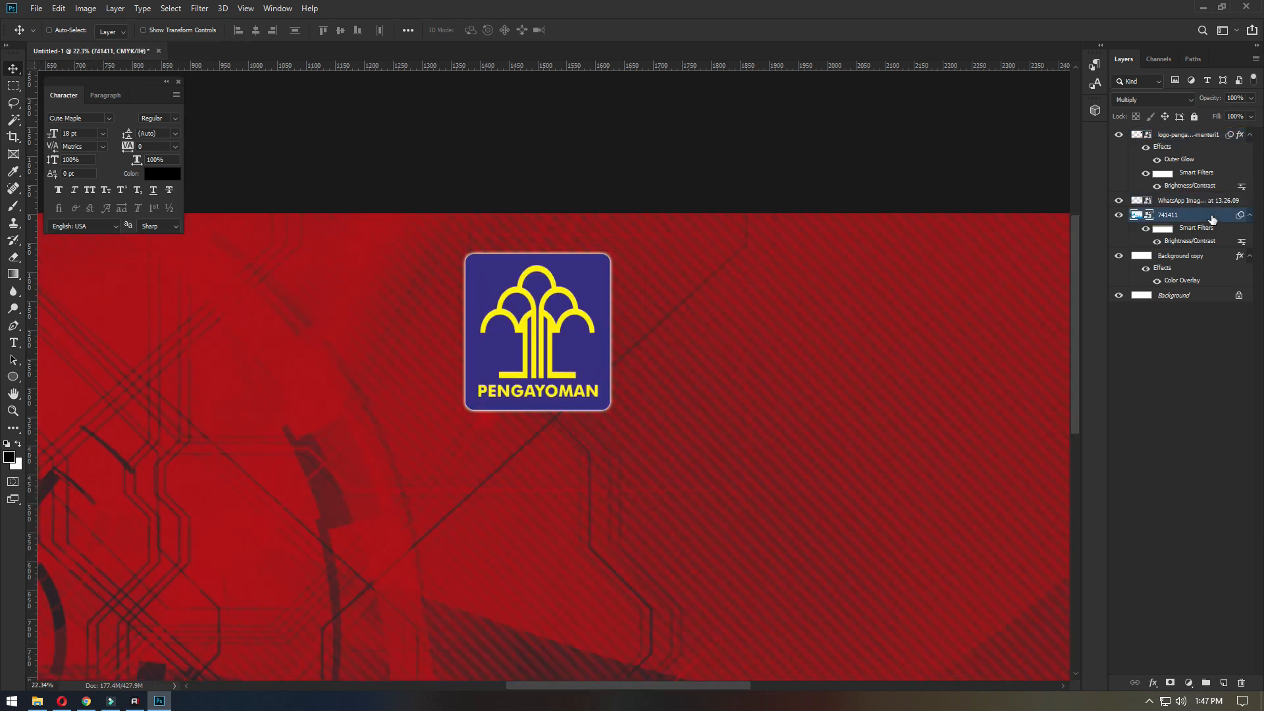
- Apply a Gaussian Blur with a reduced radius to the 741411 background layer
click(200, 8)
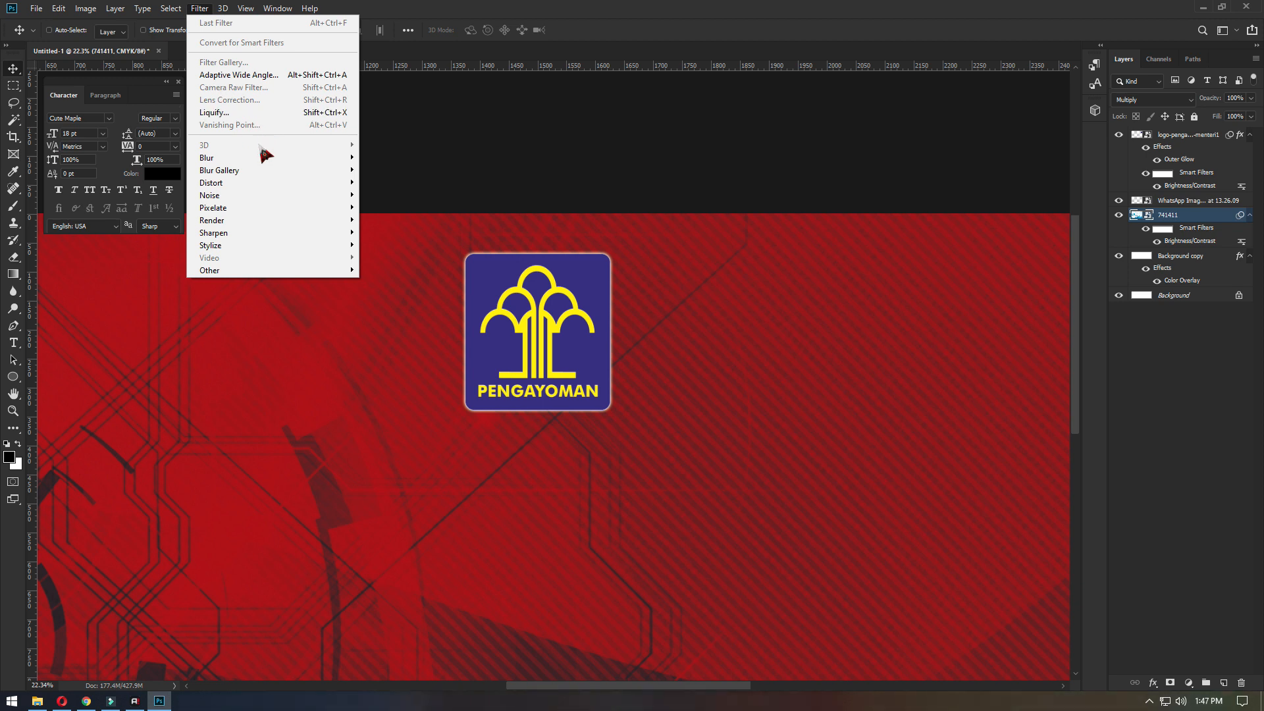
mouse_move(260, 160)
click(394, 207)
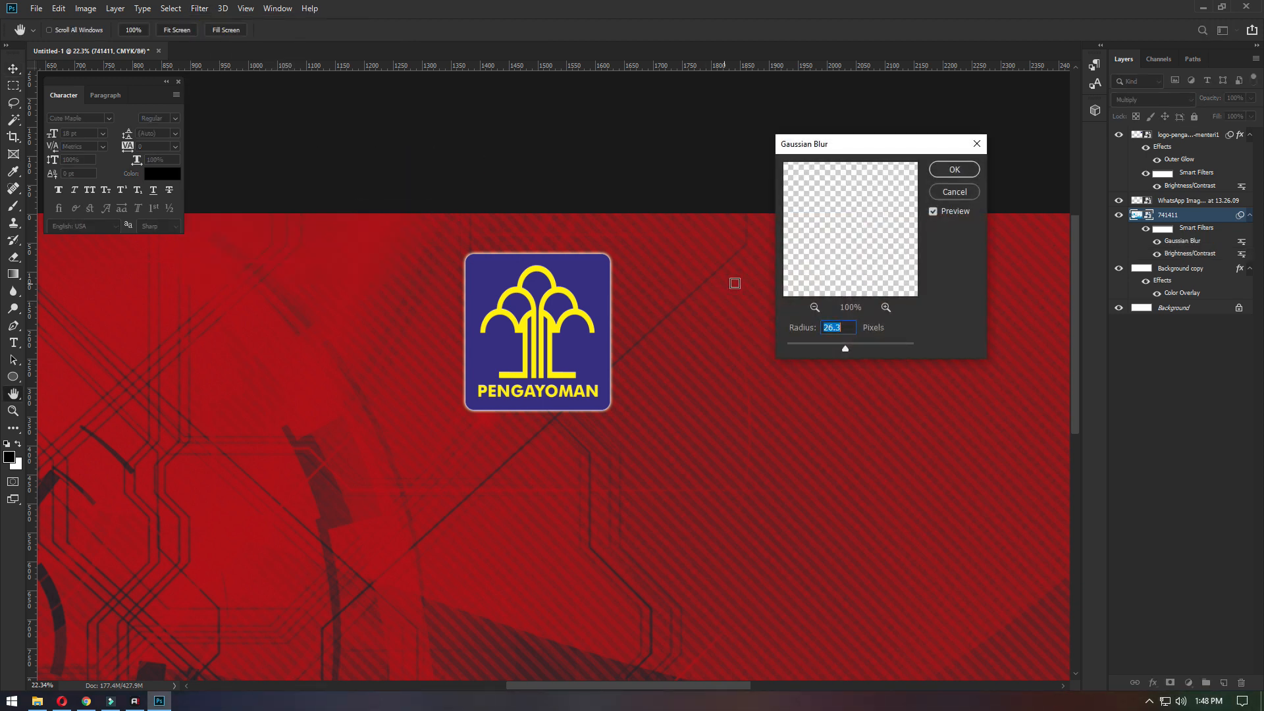
drag(846, 351, 812, 350)
key(Return)
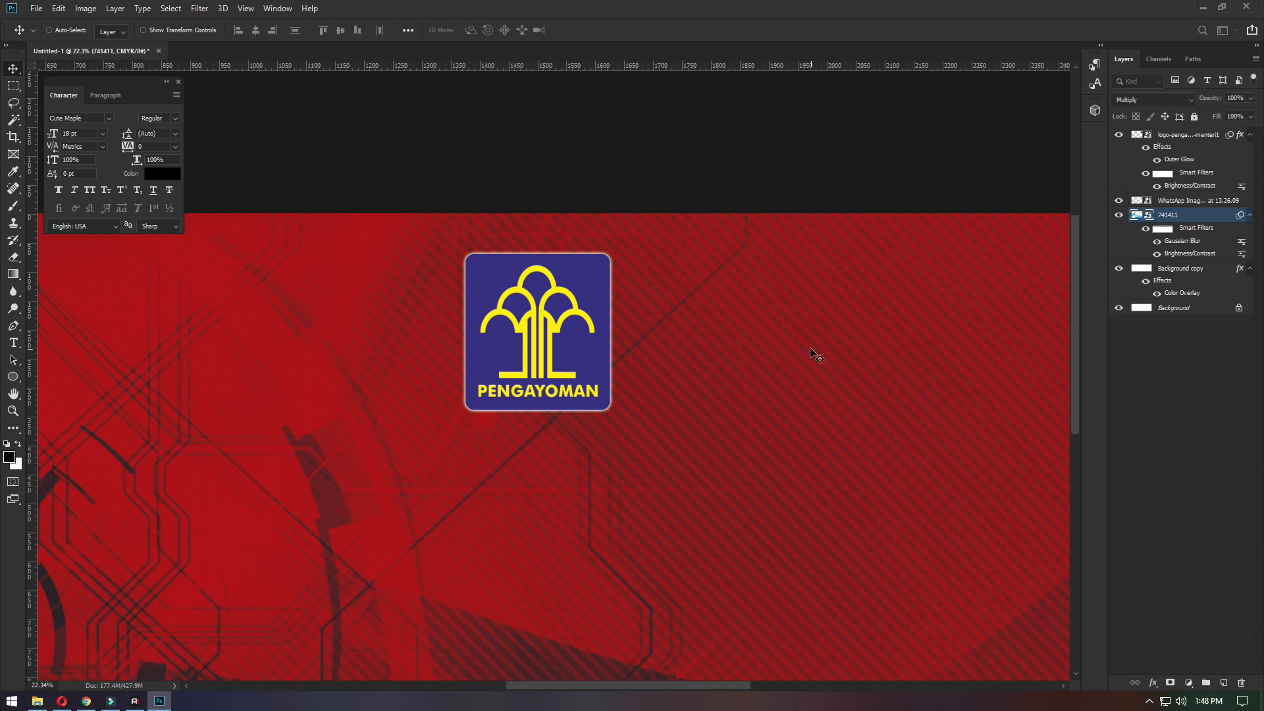
- Move the #KumhamPasti image from the banner's far end inward, closer to the Pengayoman logo
scroll(648, 259, down, 5)
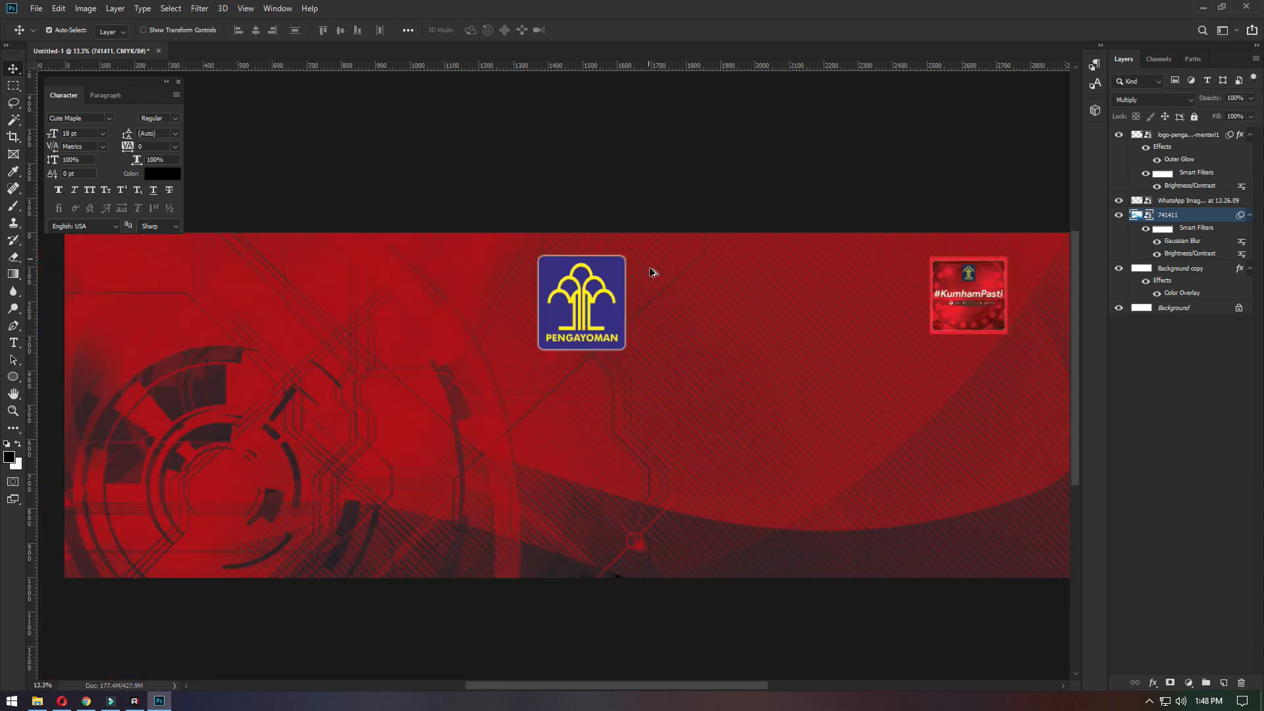
scroll(655, 271, down, 1)
scroll(920, 299, up, 2)
scroll(909, 297, up, 1)
right_click(906, 271)
click(916, 280)
drag(916, 267, 778, 285)
scroll(748, 322, up, 10)
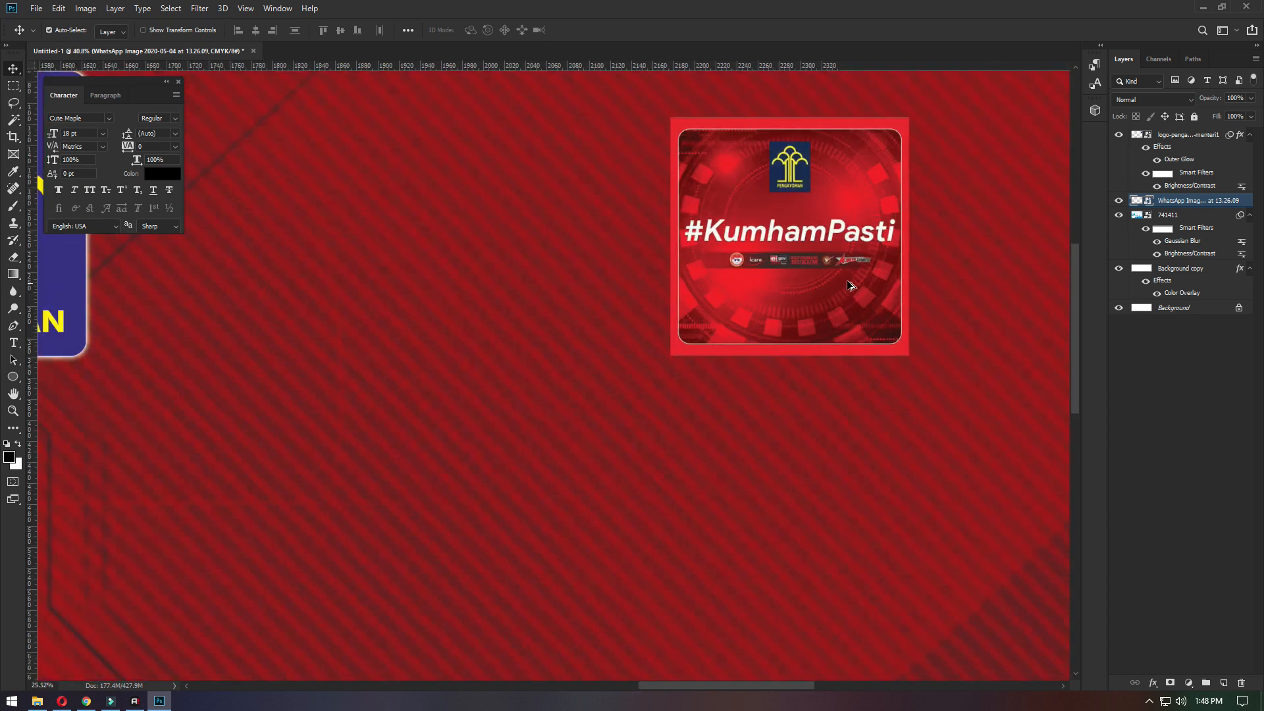
- Move the Pengayoman logo to the banner's upper left corner
scroll(836, 270, down, 11)
scroll(498, 241, up, 1)
right_click(498, 240)
click(520, 245)
scroll(728, 254, down, 3)
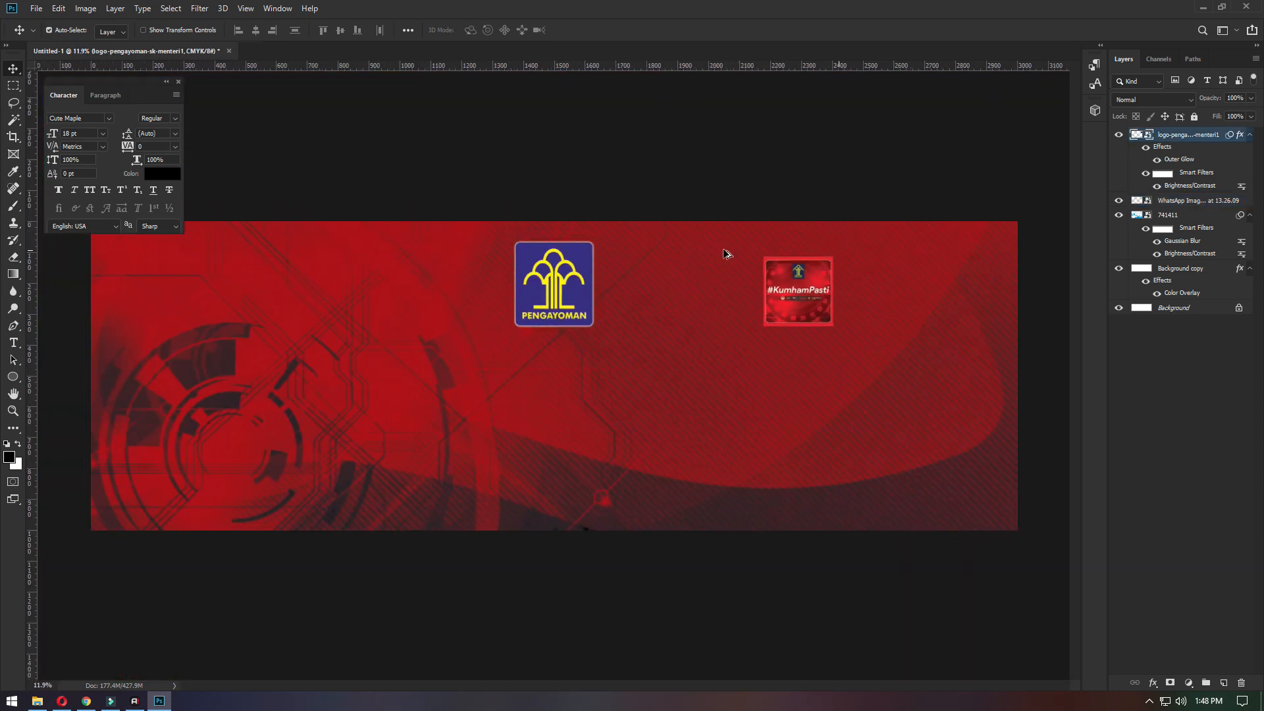
drag(560, 295, 229, 301)
- Enlarge the Pengayoman logo proportionally to about 55% scale, keeping it in the banner's upper left corner
key(ctrl+t)
click(643, 271)
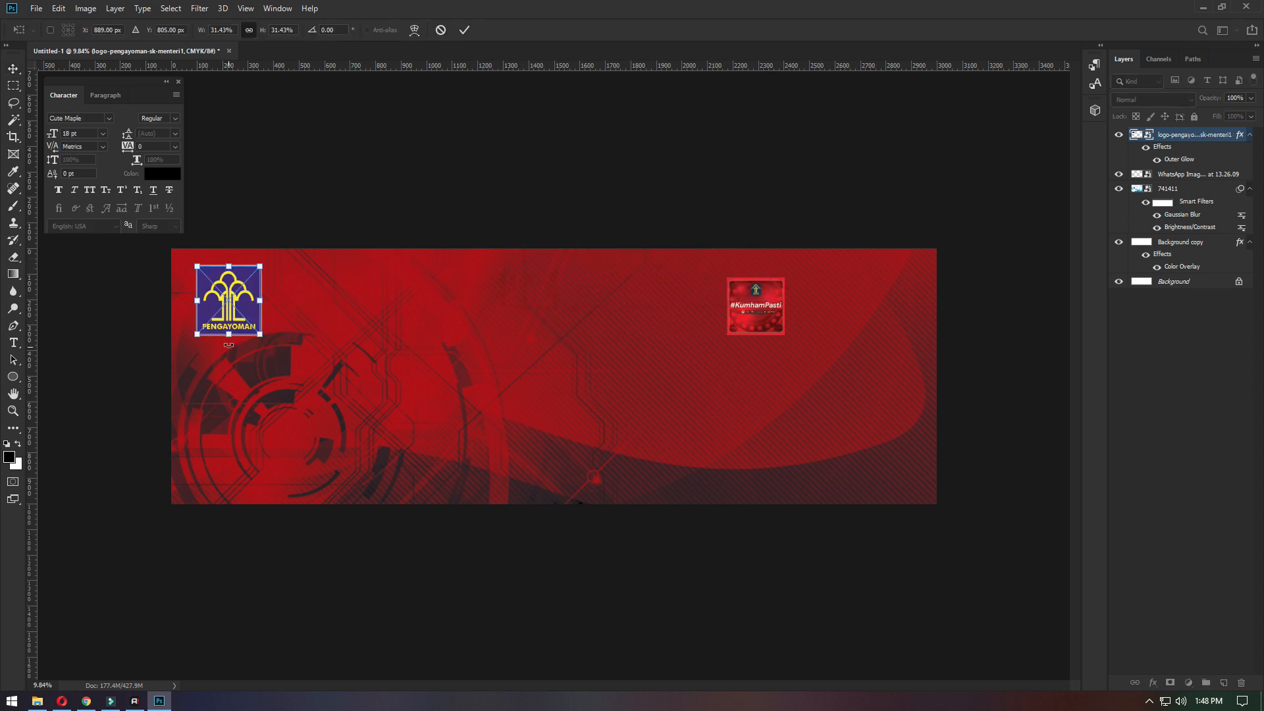
drag(260, 334, 307, 391)
key(Return)
drag(290, 304, 290, 323)
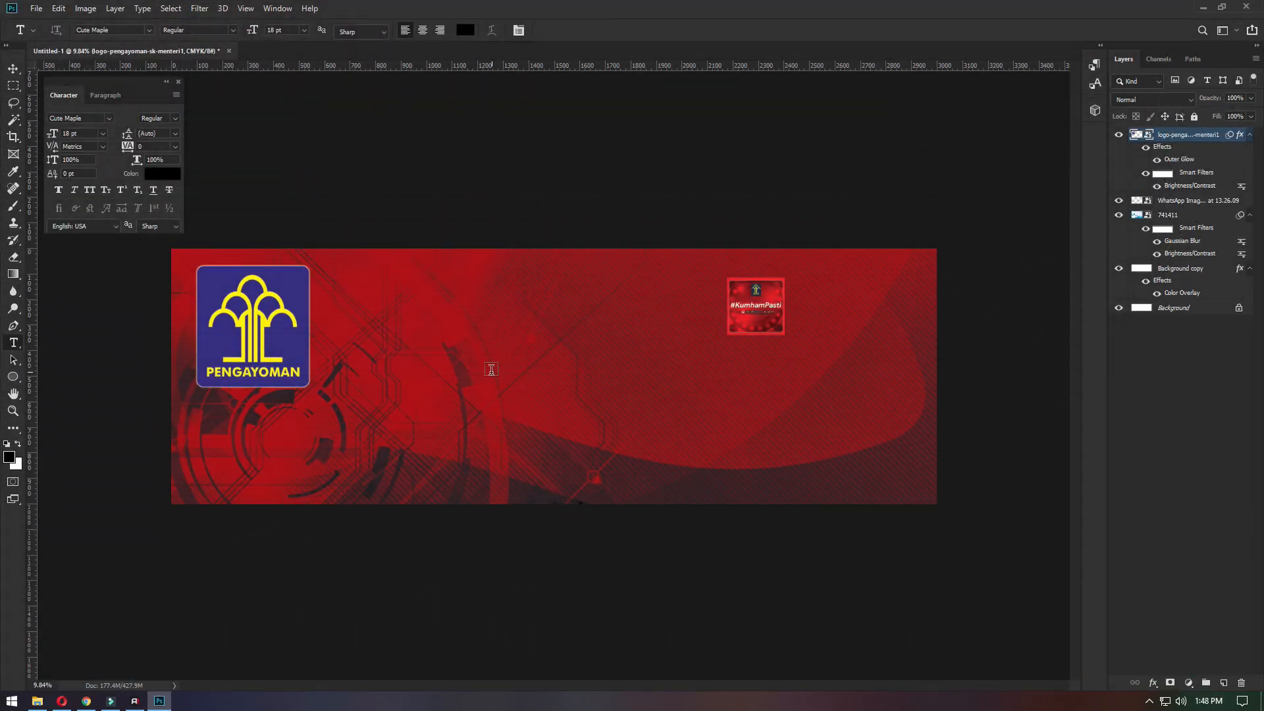
- Add the white text "Sekretariat / Pembangunan Zona Integritas menuju Wilayah Bebas Korupsi / Rutan kelas I Jakarta Pusat" near the middle of the banner
click(537, 427)
text(Sekretariat Pembangunan Zona Integritas menuju Wilayah Bebas Ko)
key(ctrl+Return)
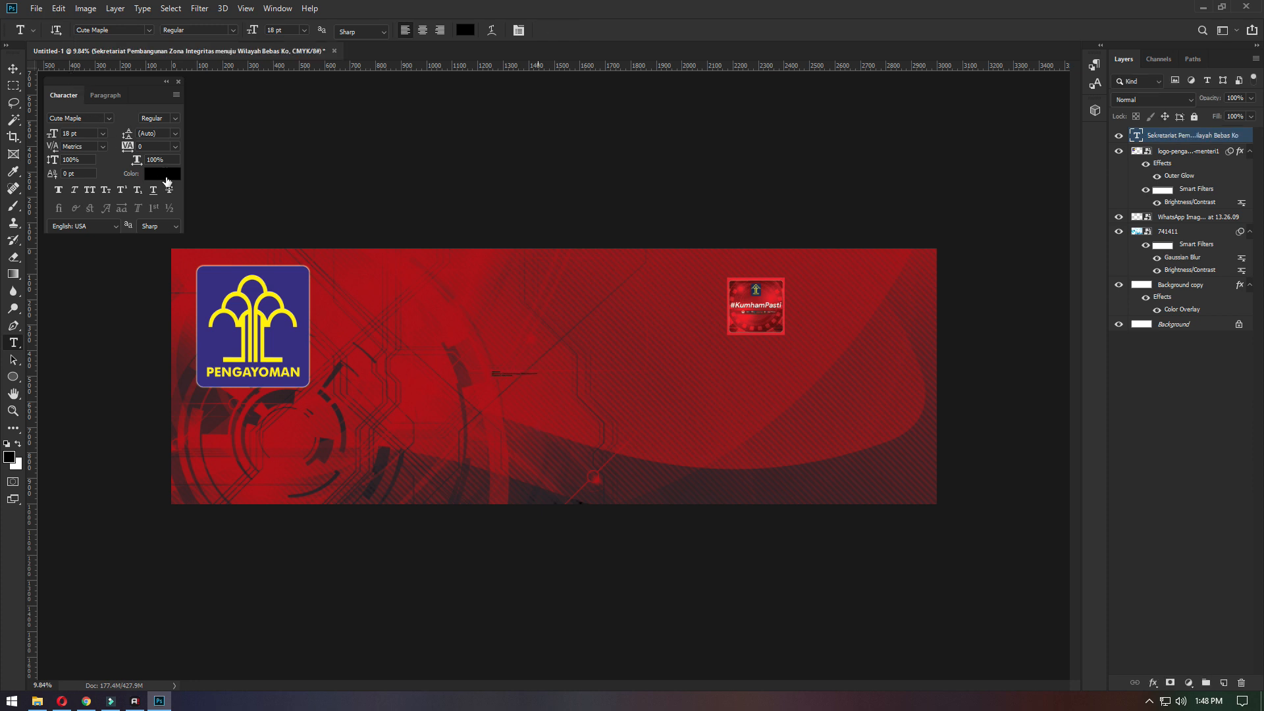
click(167, 178)
drag(794, 406, 673, 304)
key(Return)
- Scale the three-line heading up to about 834% and move it beside the Pengayoman logo
key(ctrl+t)
drag(538, 375, 882, 459)
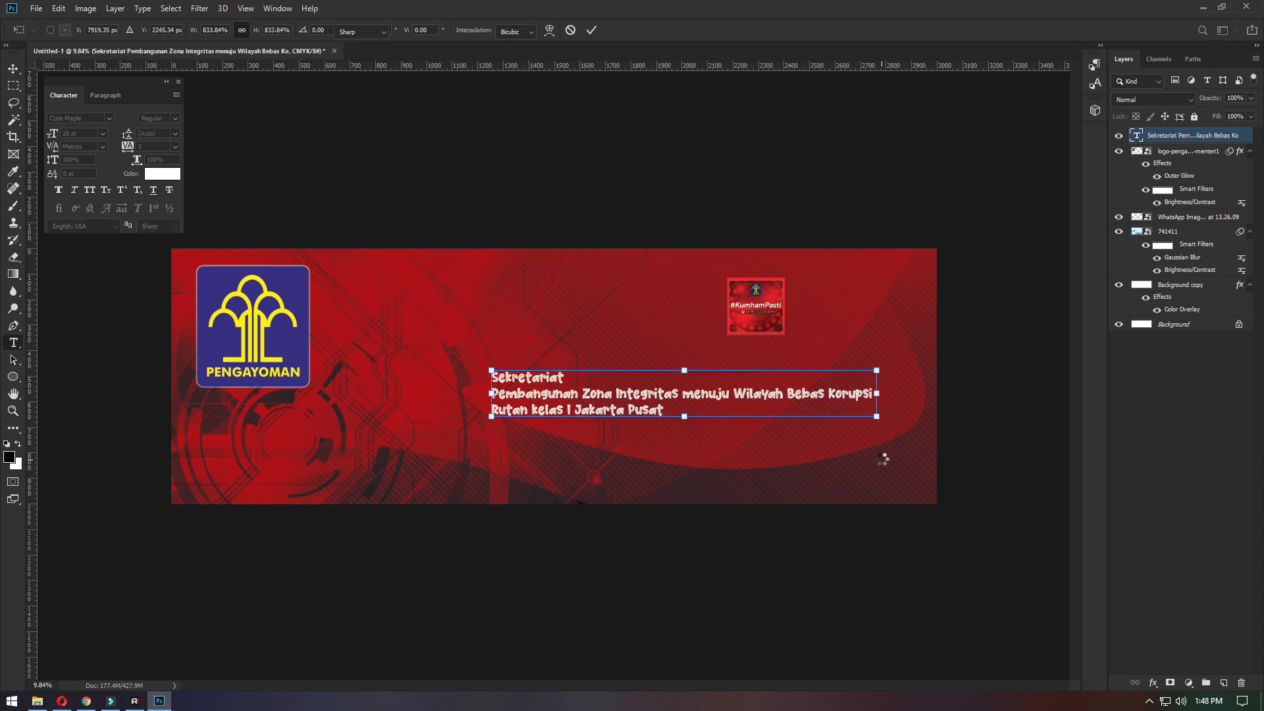
key(Return)
key(ctrl+0)
click(13, 68)
drag(515, 414, 303, 296)
- Set the heading's font to Museo Sans 900
click(97, 117)
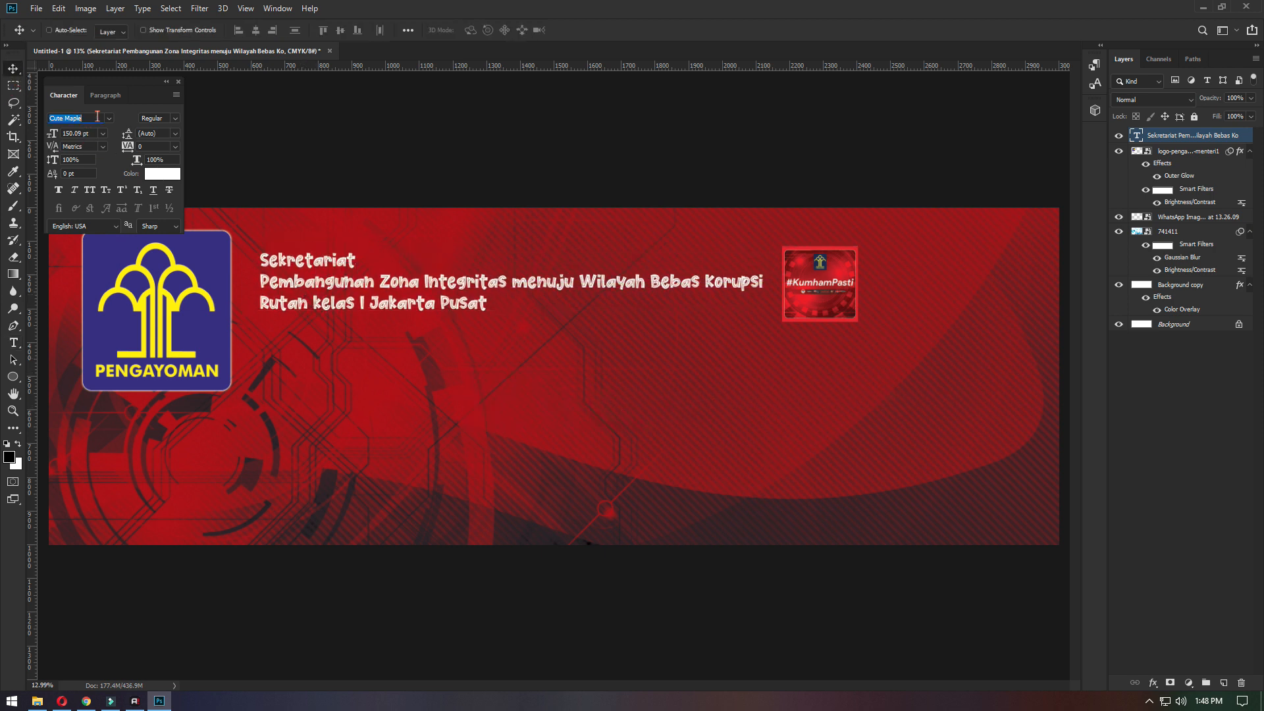
text(m)
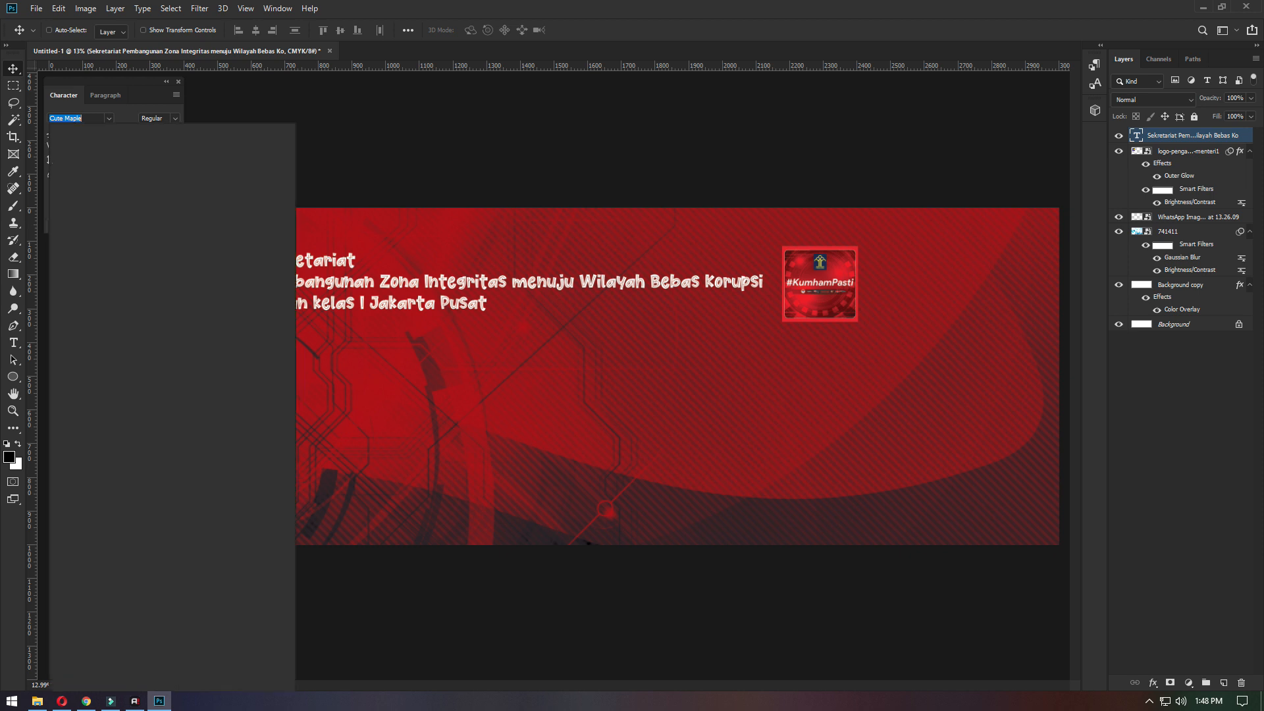
text(useo Sans)
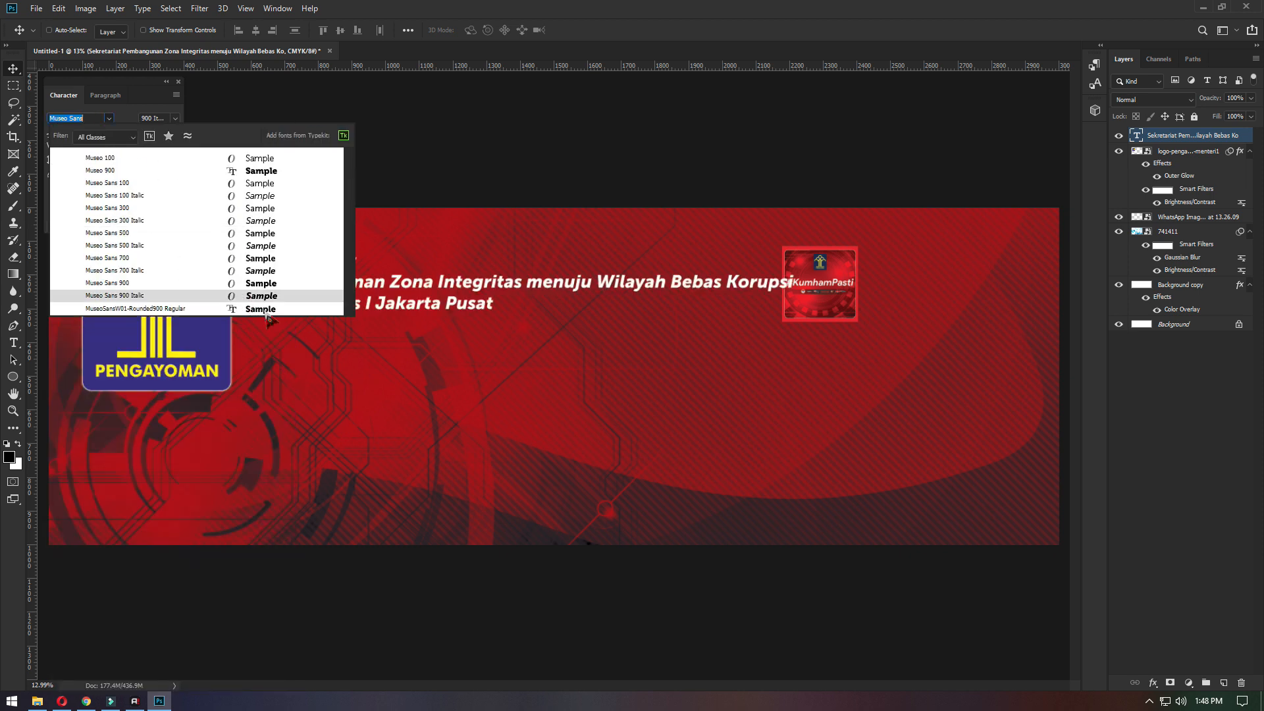
click(281, 284)
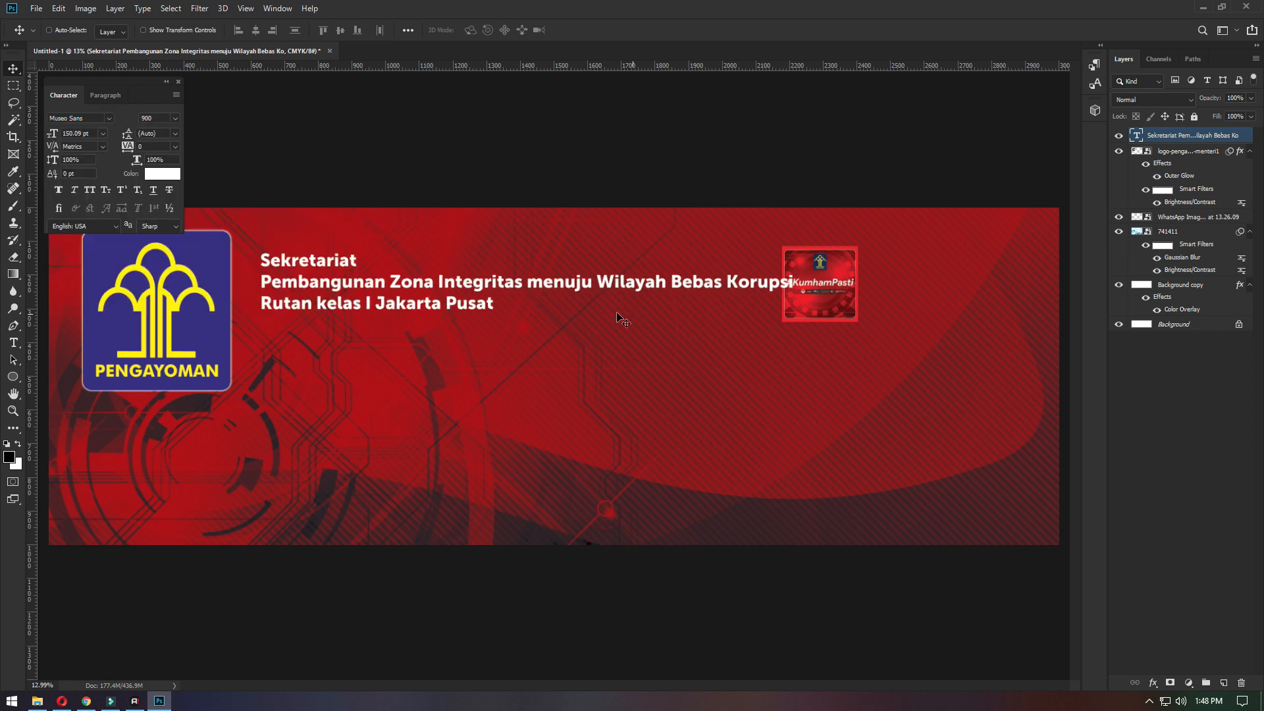
- Shift the heading slightly towards the Pengayoman logo and enlarge it to about 144%
drag(389, 273, 282, 301)
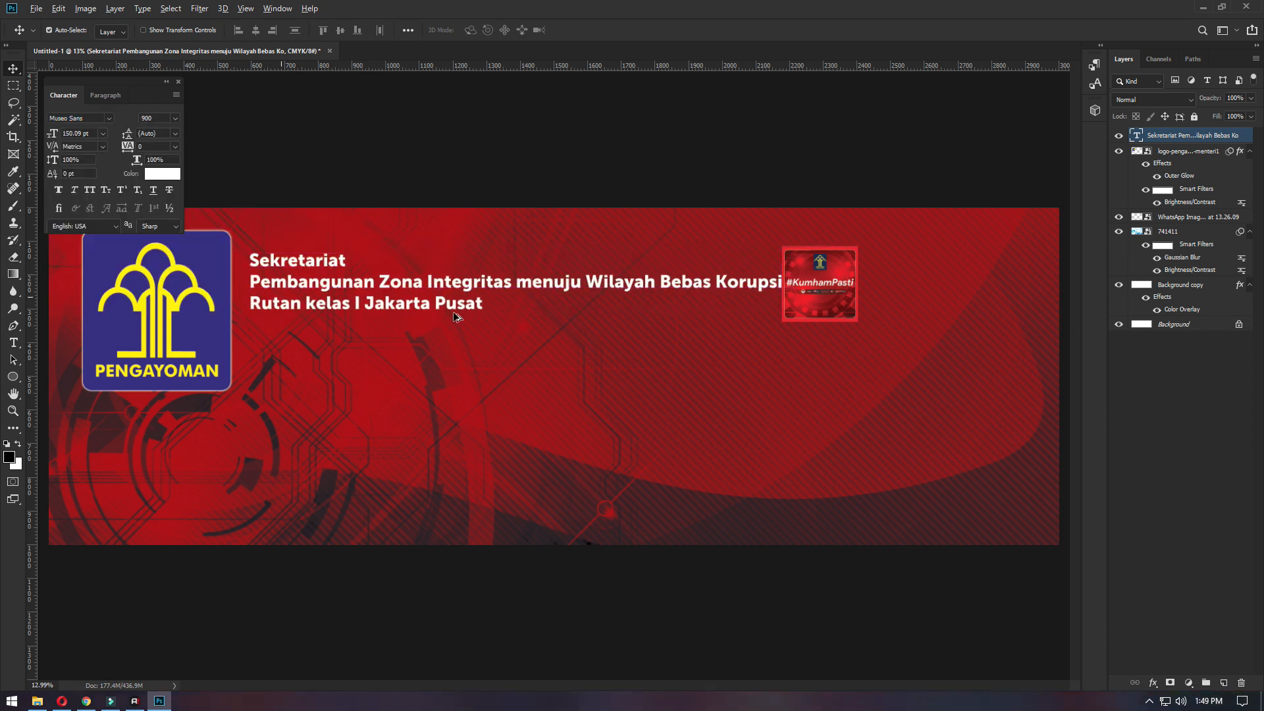
key(ctrl+t)
drag(868, 345, 1020, 383)
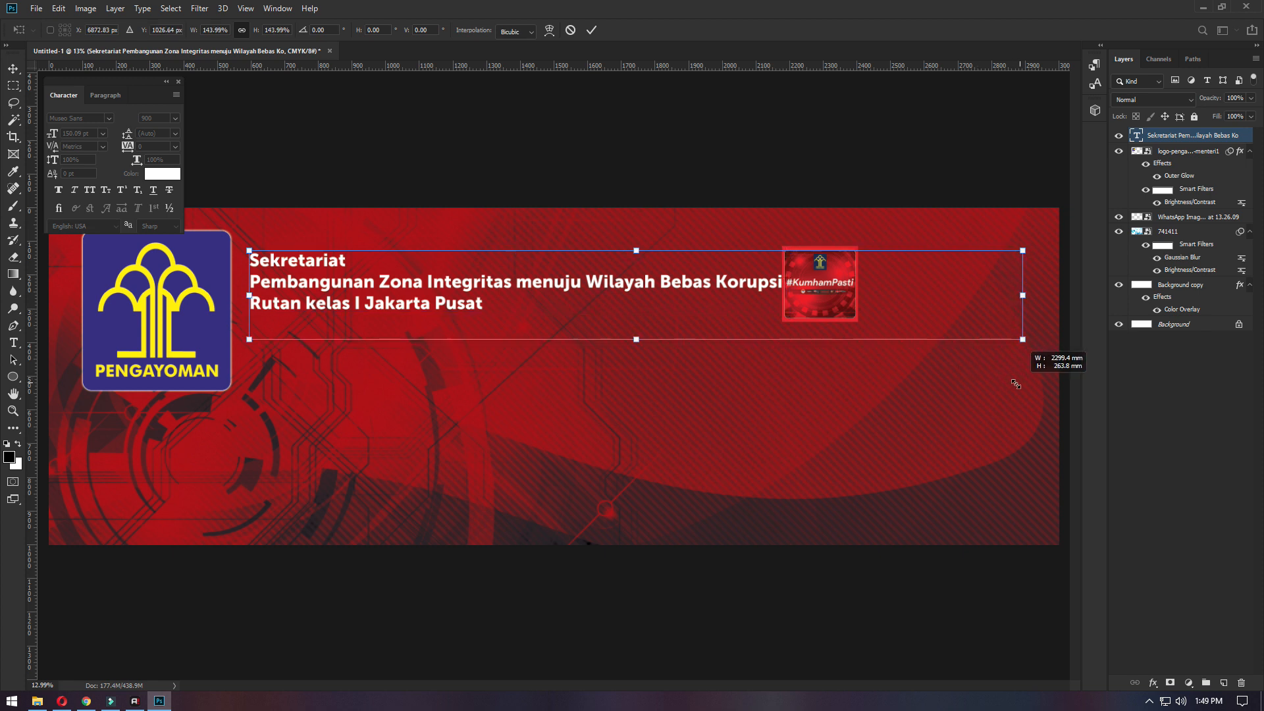
key(Return)
- Move the #KumhamPasti image out of the heading area to below the Pengayoman logo
right_click(816, 280)
click(849, 290)
drag(850, 289, 828, 269)
right_click(855, 294)
click(856, 299)
drag(856, 299, 201, 484)
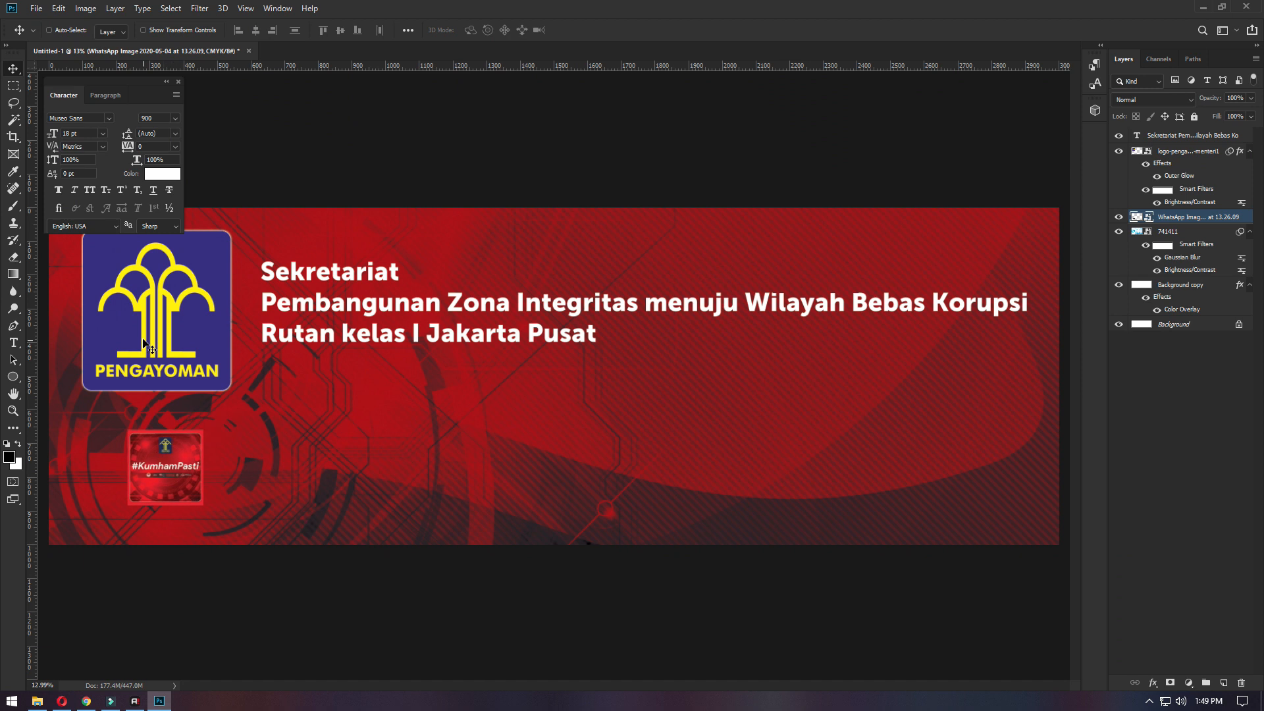
- Scale the Pengayoman logo down to roughly three quarters of its size and nudge it into place in the banner's upper left corner
right_click(170, 359)
click(179, 367)
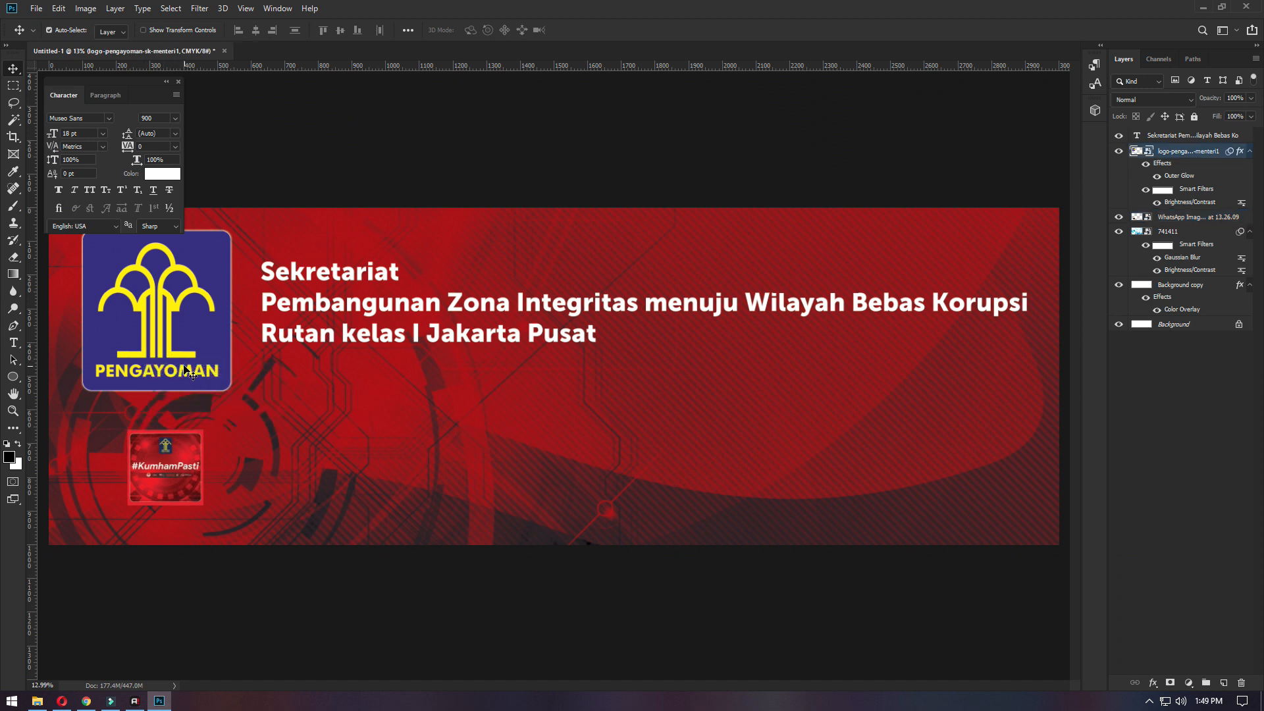
key(ctrl+t)
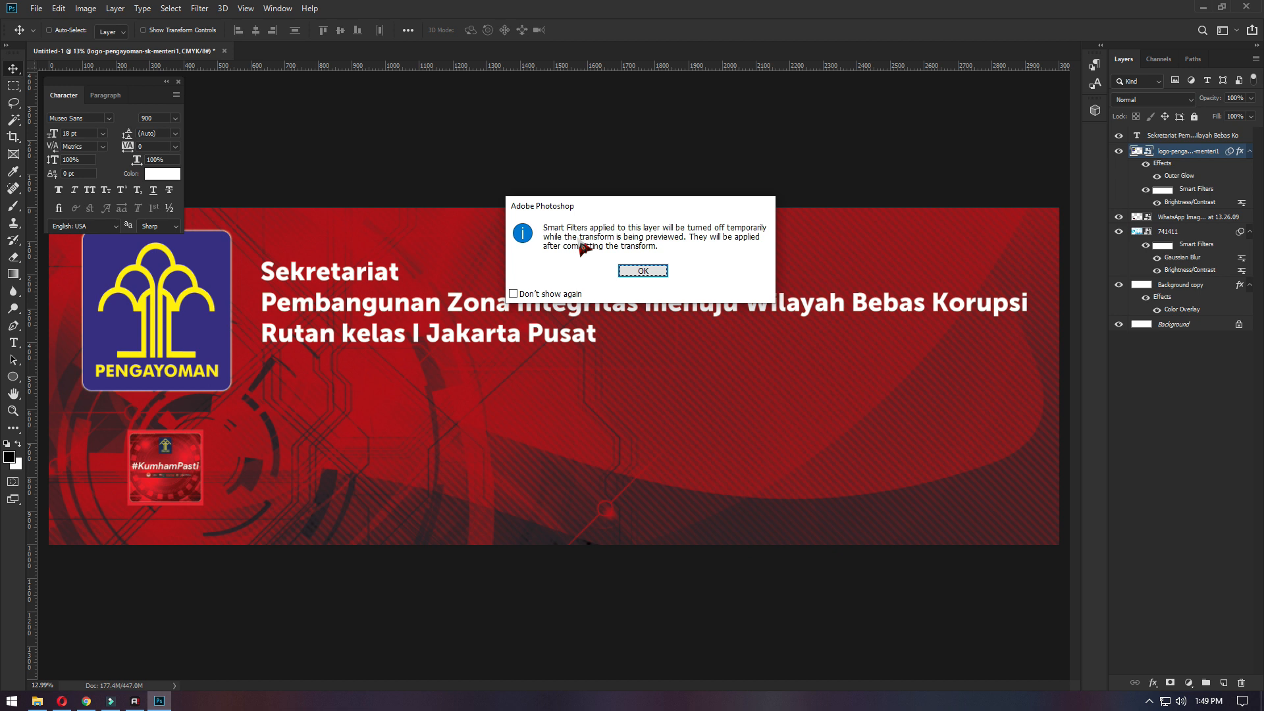
click(642, 271)
right_click(129, 326)
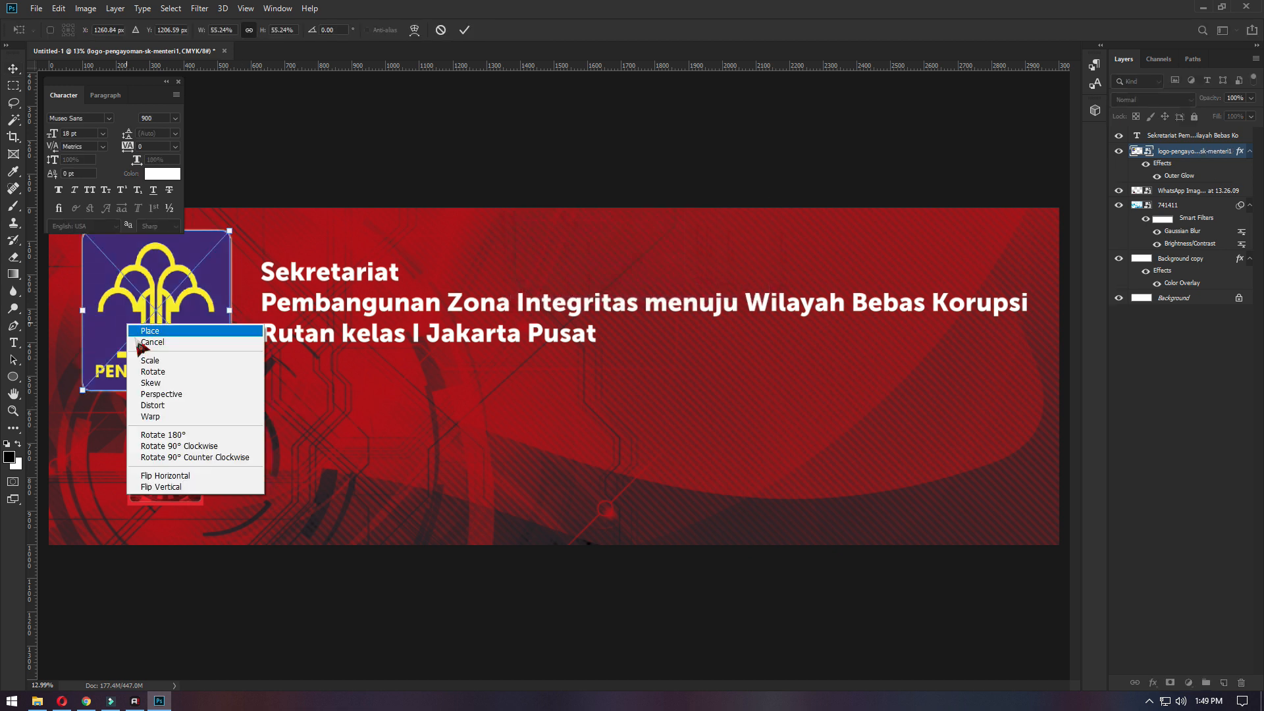
click(186, 292)
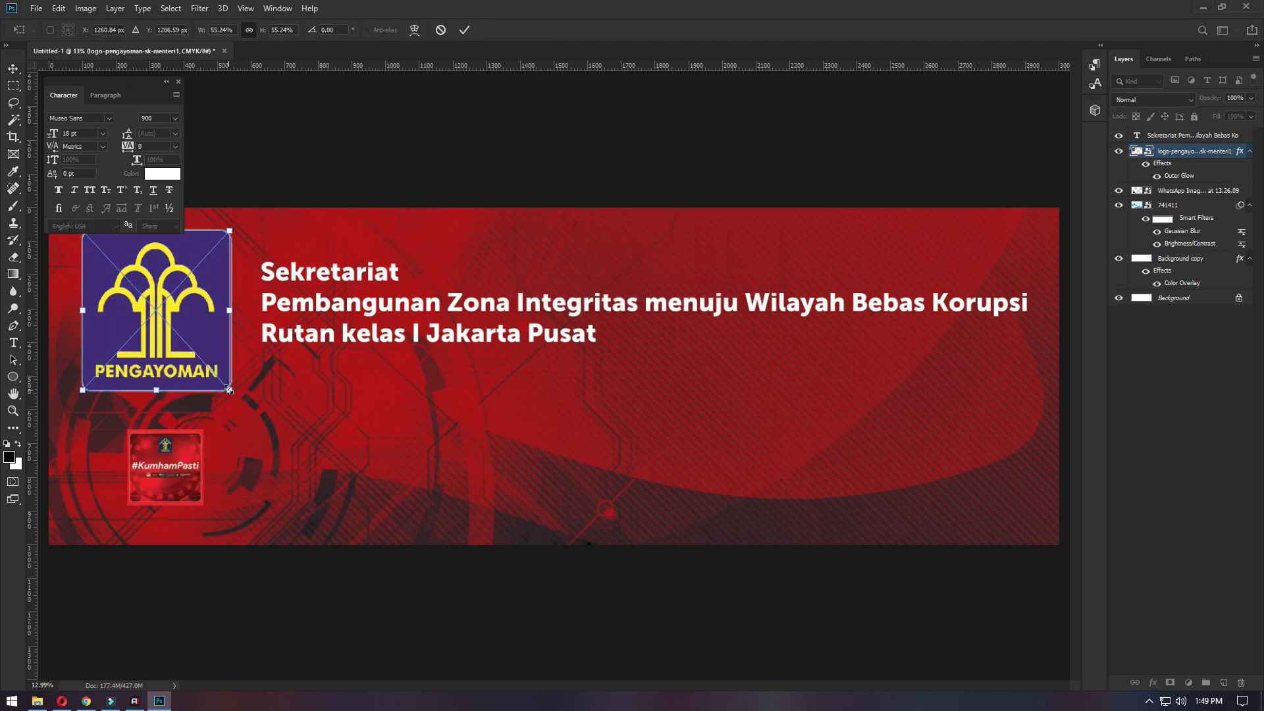
drag(230, 389, 191, 347)
key(Return)
drag(136, 268, 138, 282)
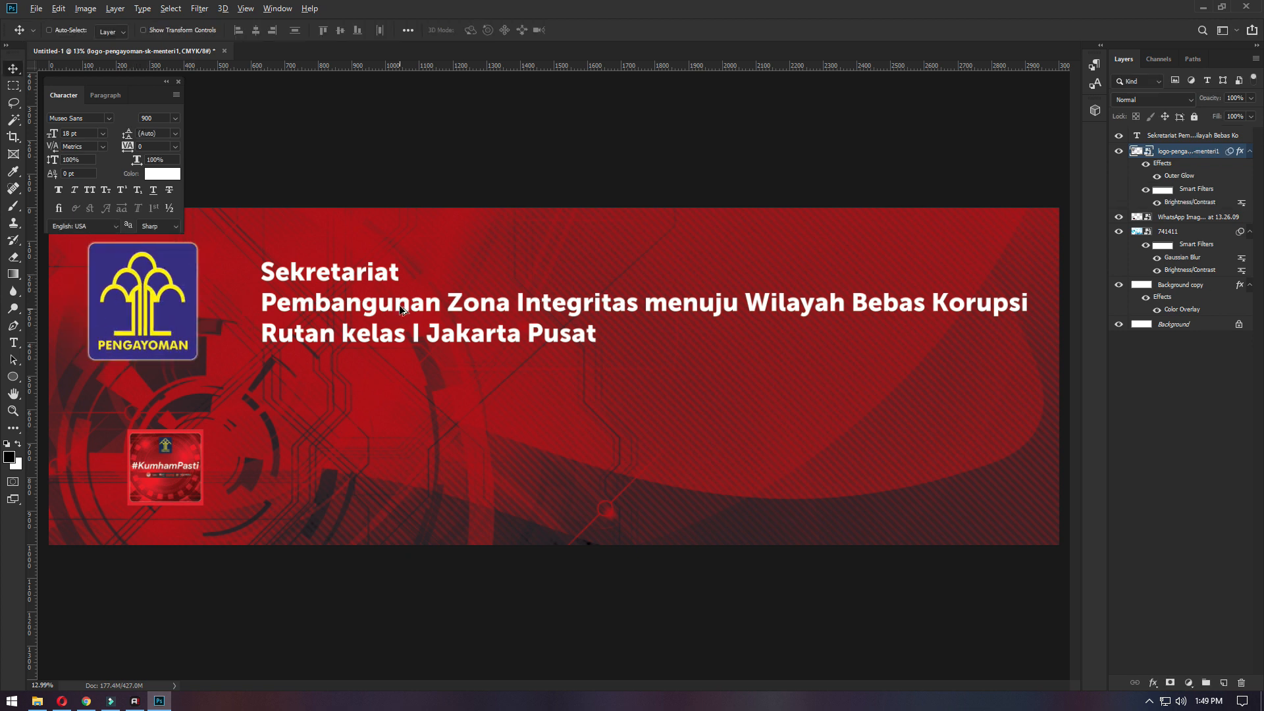
- Move the heading slightly up towards the Pengayoman logo and enlarge its text to about 222 pt
right_click(418, 314)
click(454, 322)
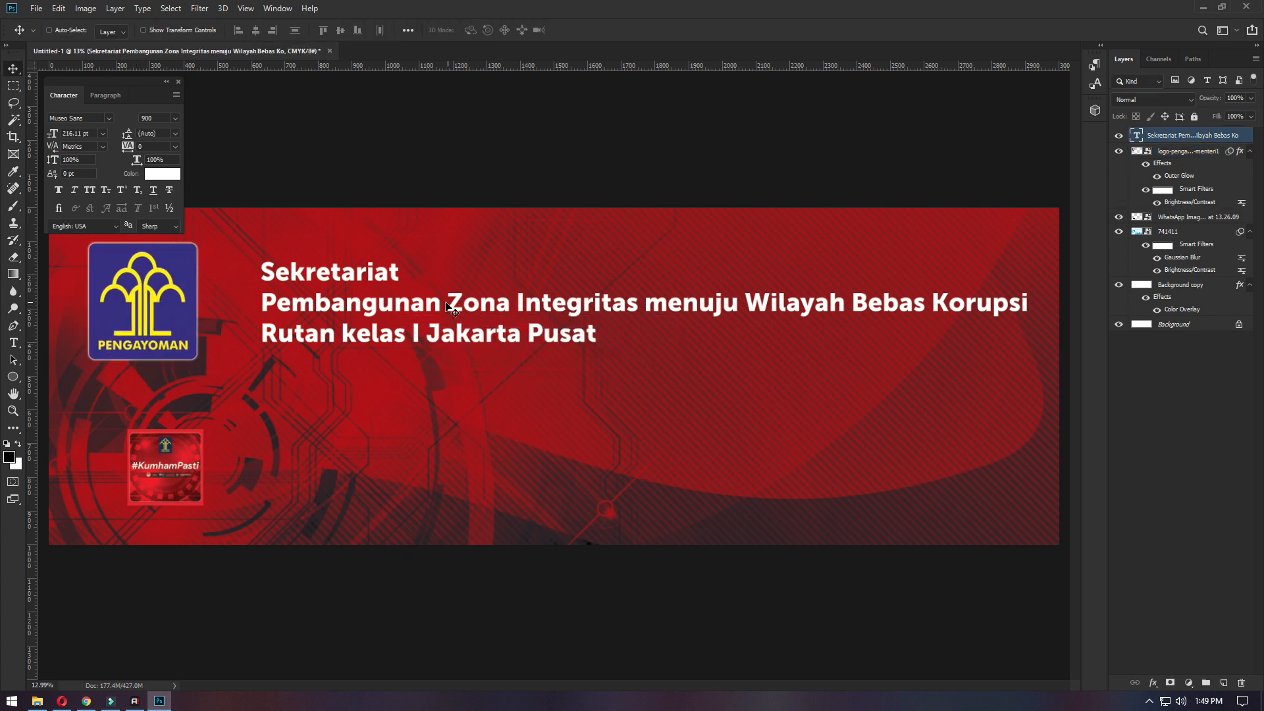
drag(457, 314, 425, 304)
key(ctrl+minus)
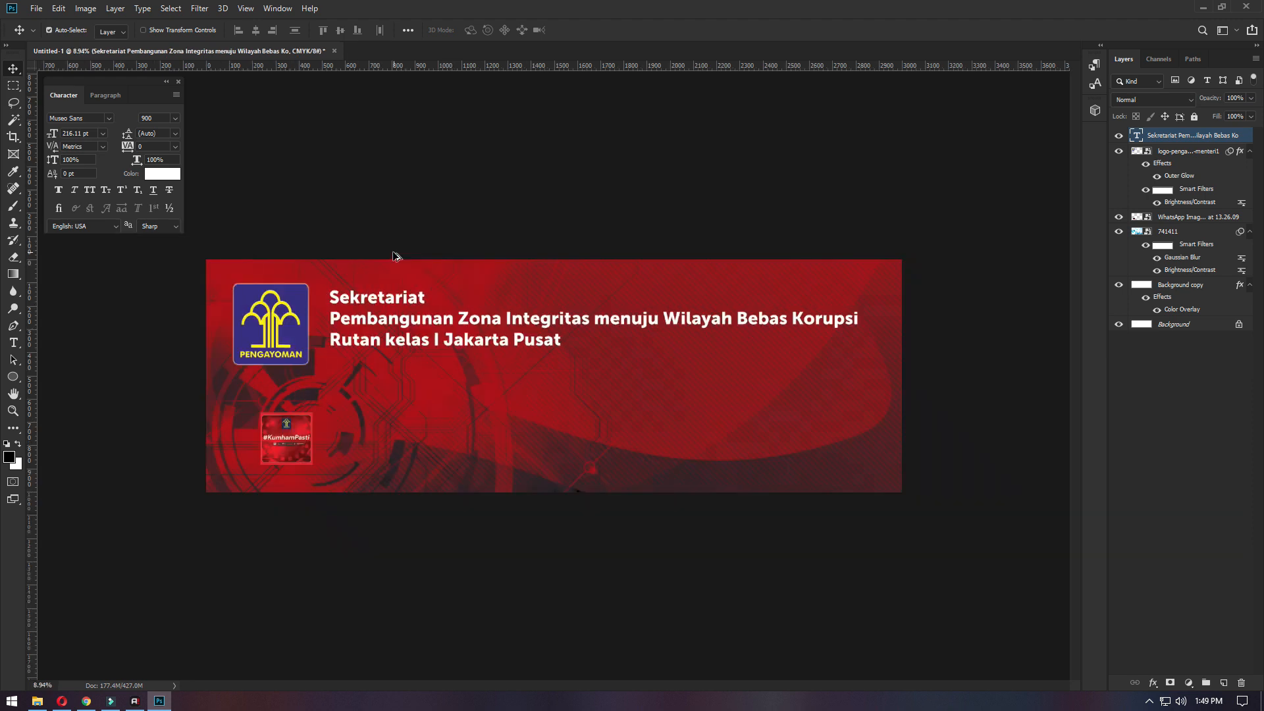
key(ctrl+t)
drag(875, 356, 880, 358)
key(Return)
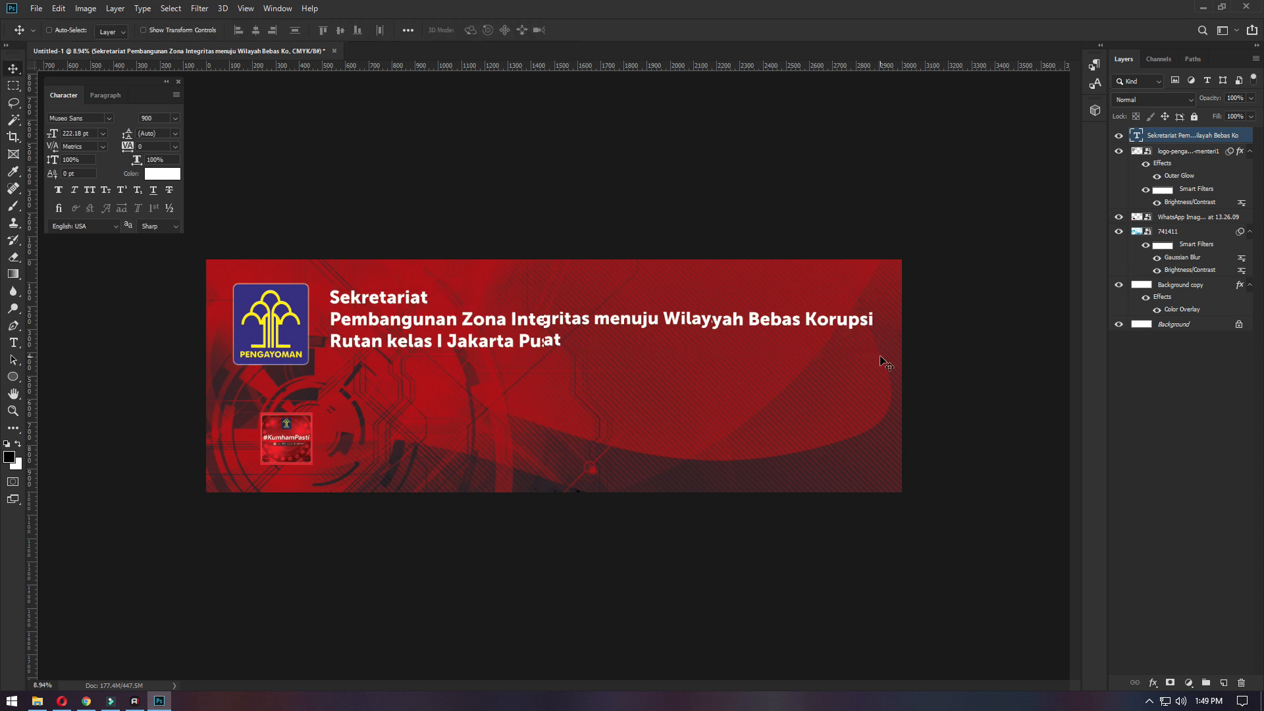
- Move the #KumhamPasti image below the right half of the heading
scroll(270, 476, up, 3)
right_click(206, 429)
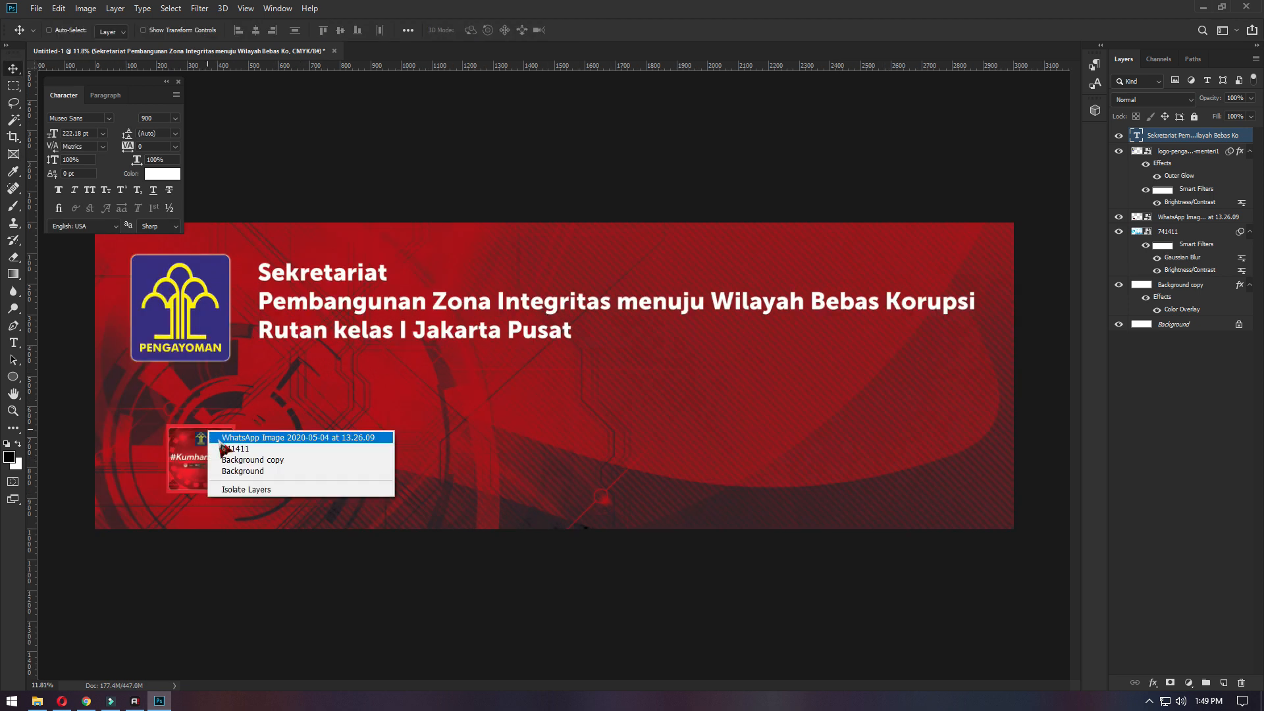
click(239, 440)
drag(176, 454, 791, 374)
- Add the text "#KumhamPasti" just below the #KumhamPasti image
scroll(855, 395, up, 5)
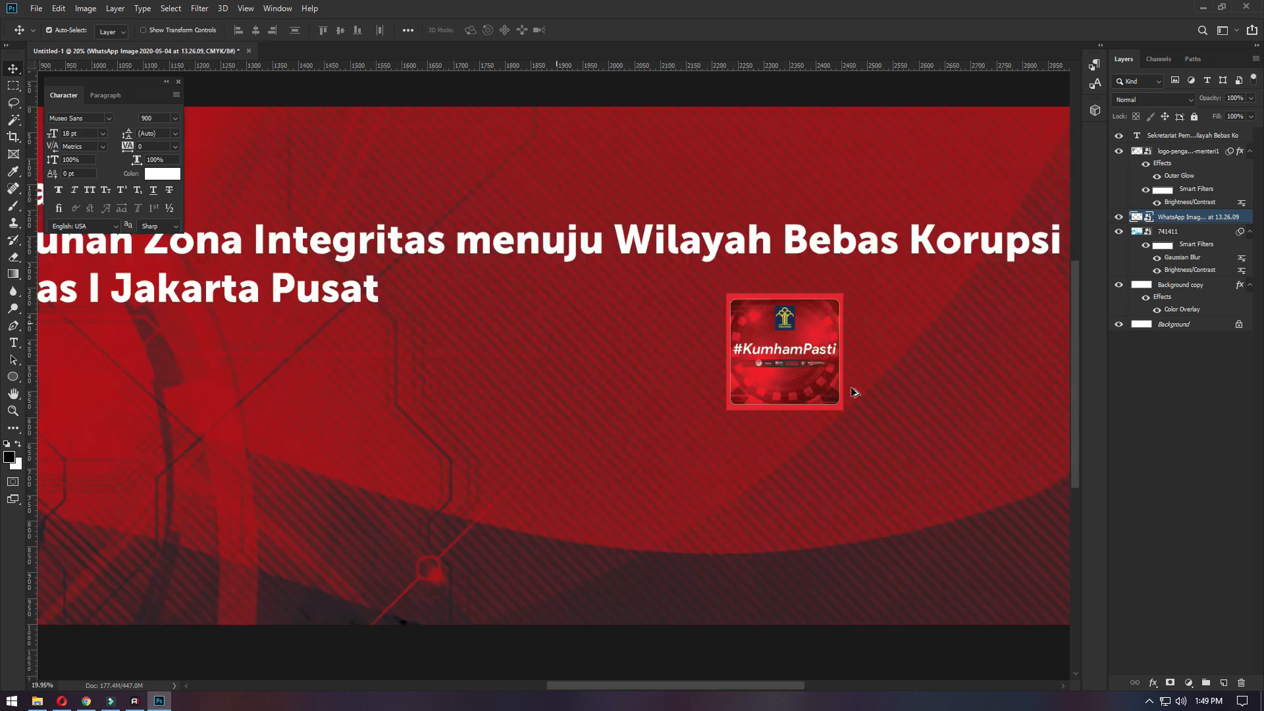
key(t)
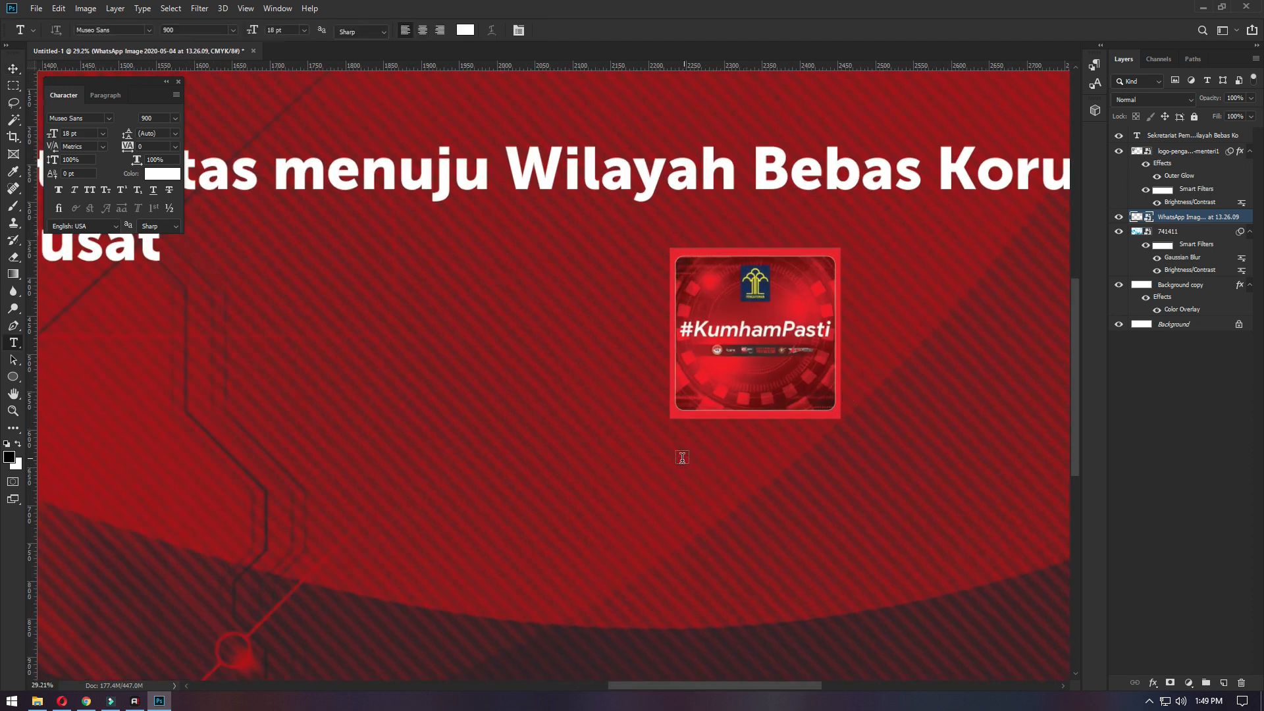
click(700, 495)
key(BackSpace)
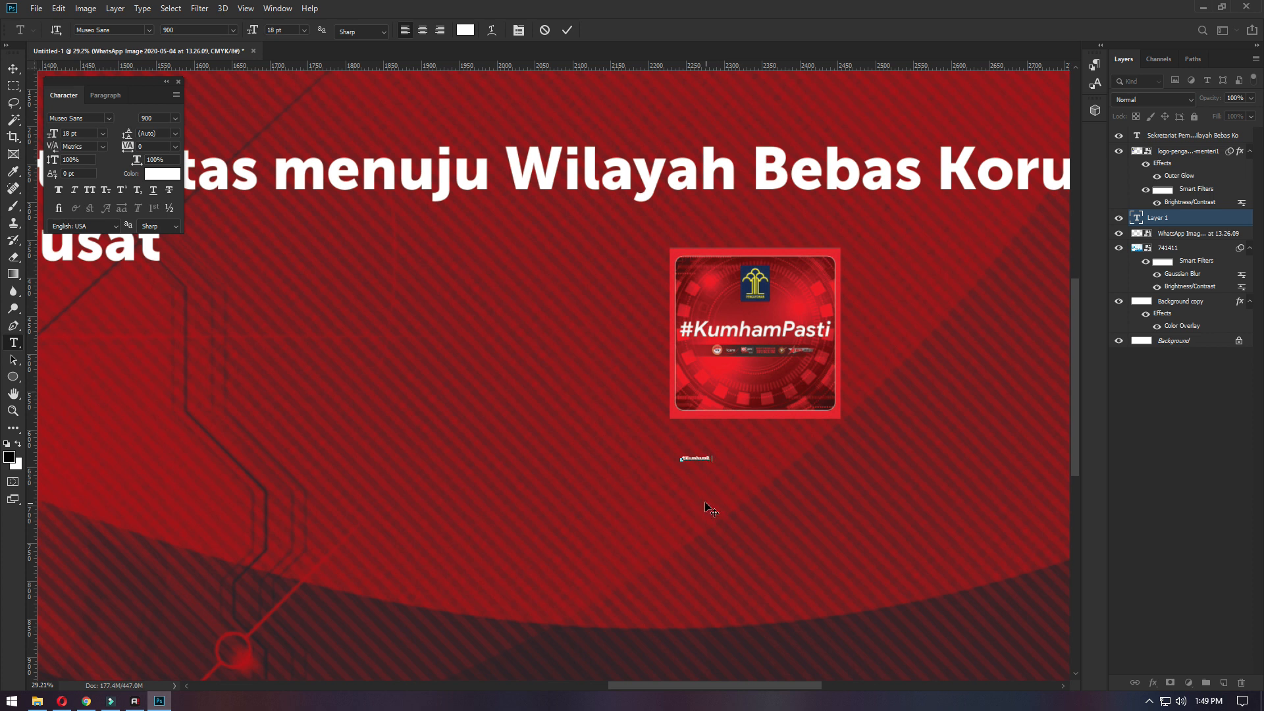
click(710, 509)
- Scale the #KumhamPasti text up to about 939%, roughly 443 mm wide
key(ctrl+t)
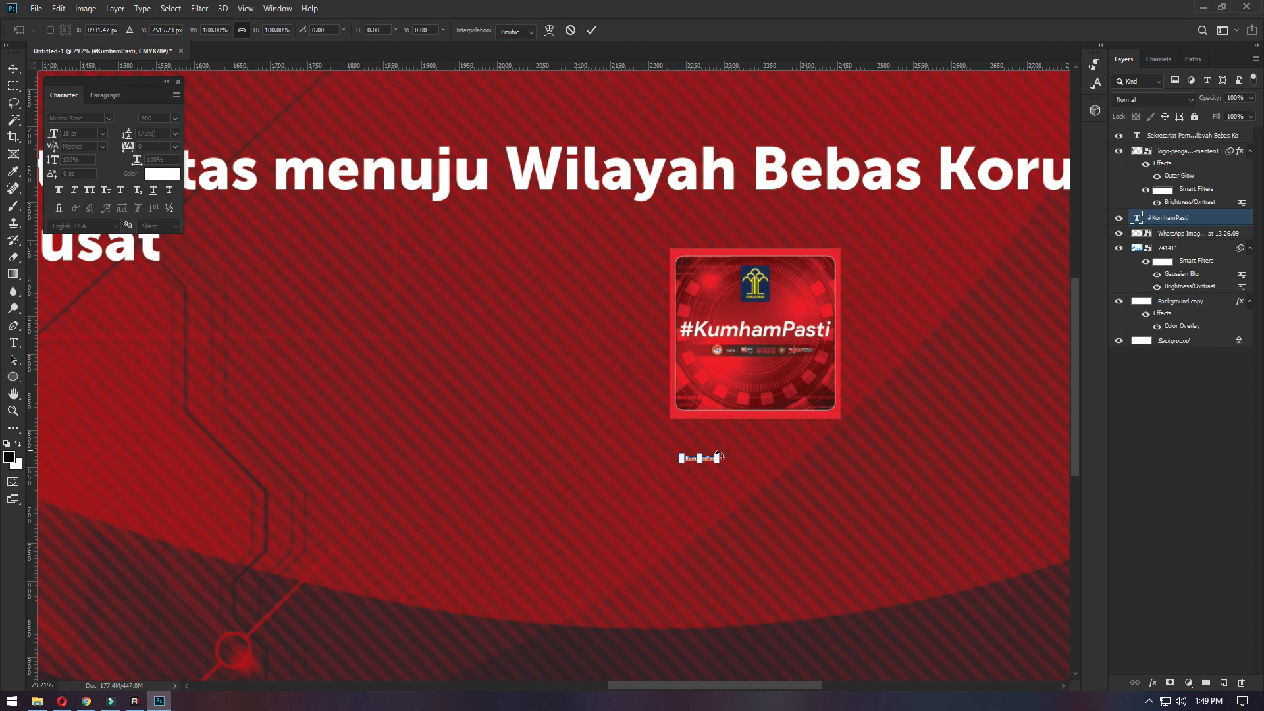
drag(1005, 358, 1009, 355)
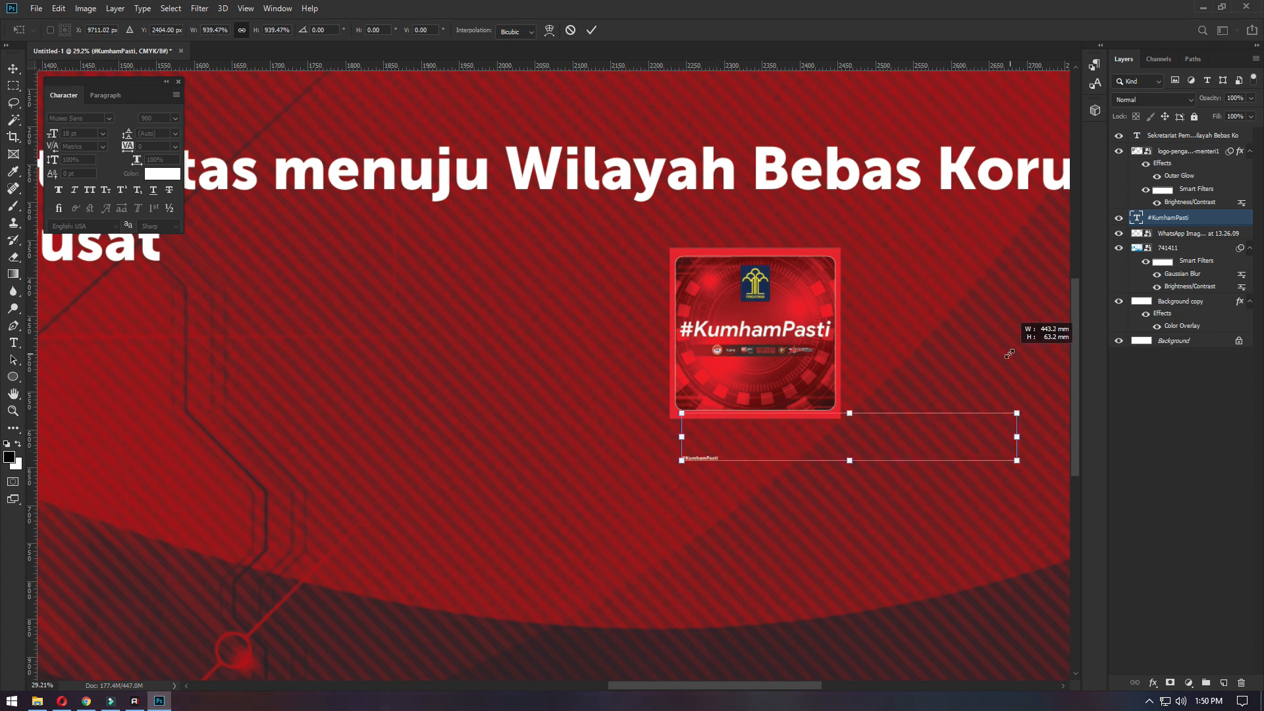
key(Return)
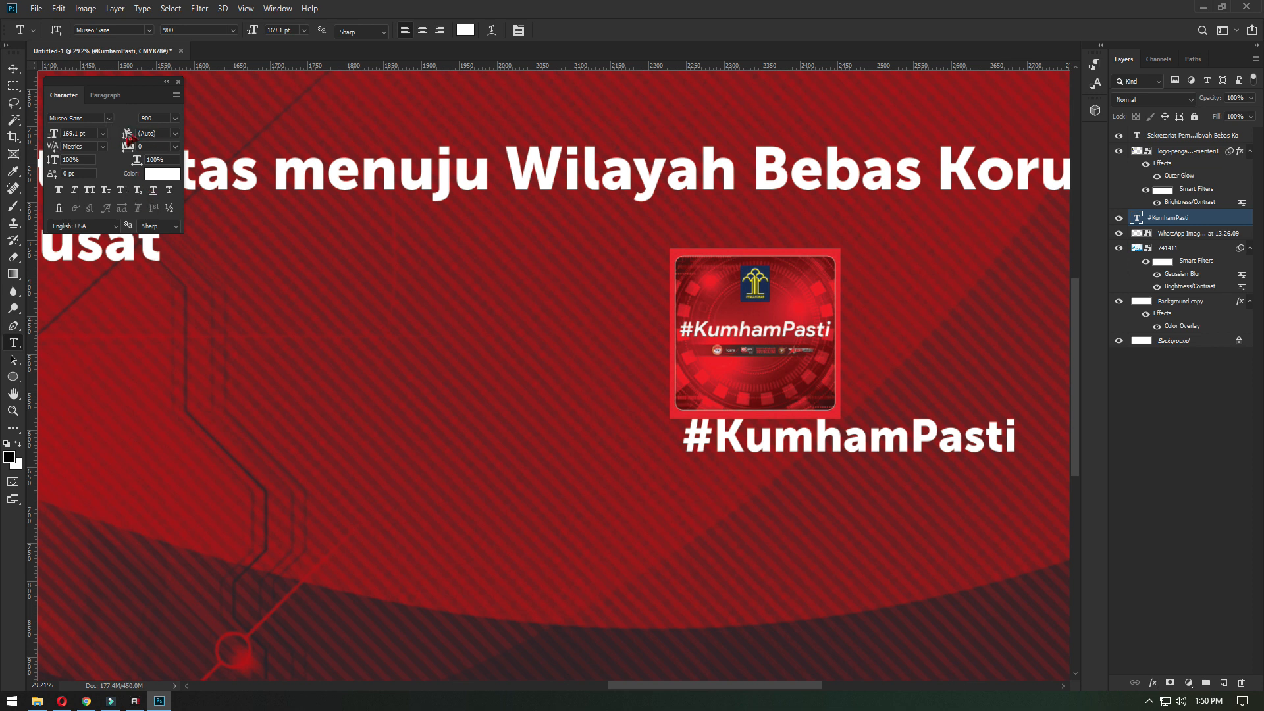
- Set the #KumhamPasti text's font style to Museo Sans 900 Italic
click(74, 191)
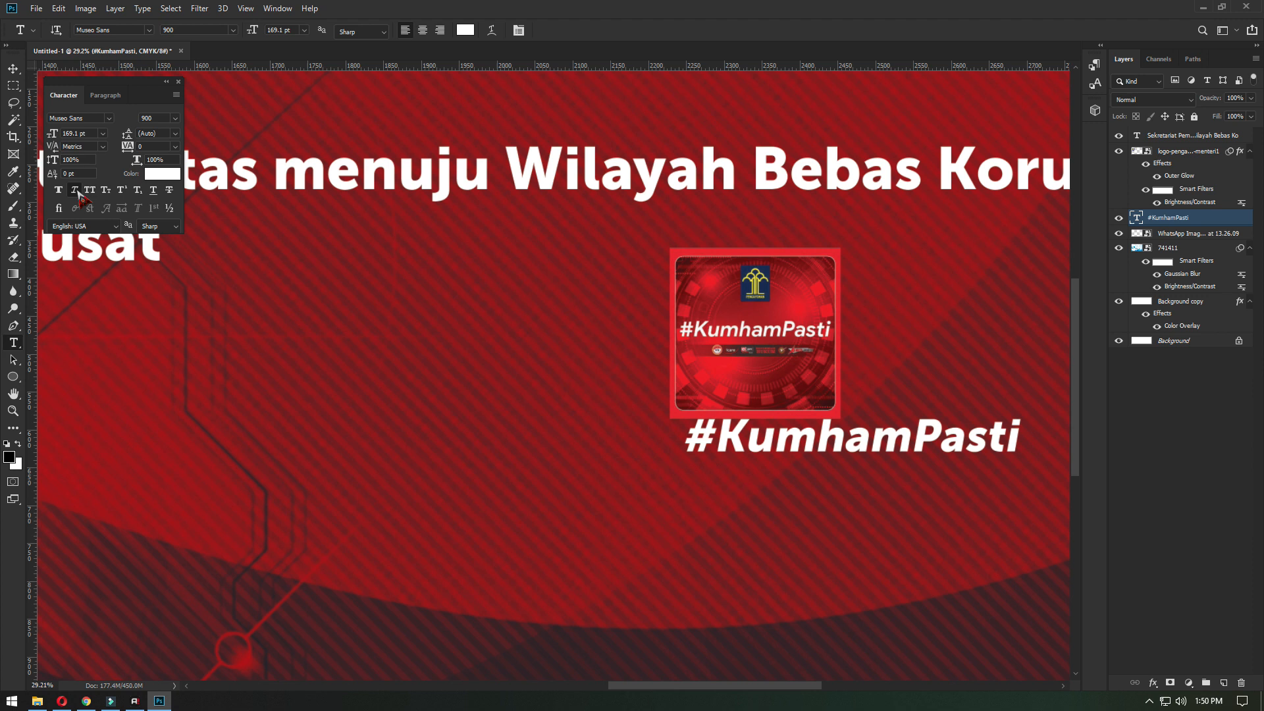
key(ctrl+z)
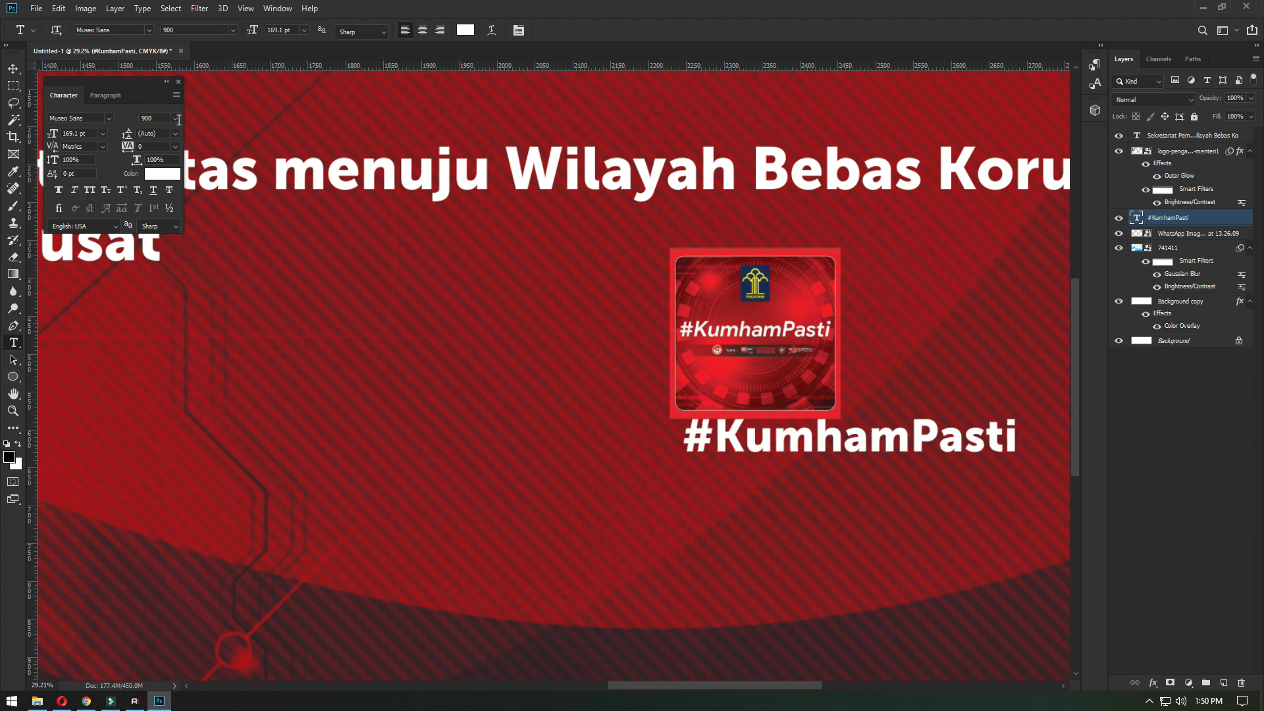
click(175, 118)
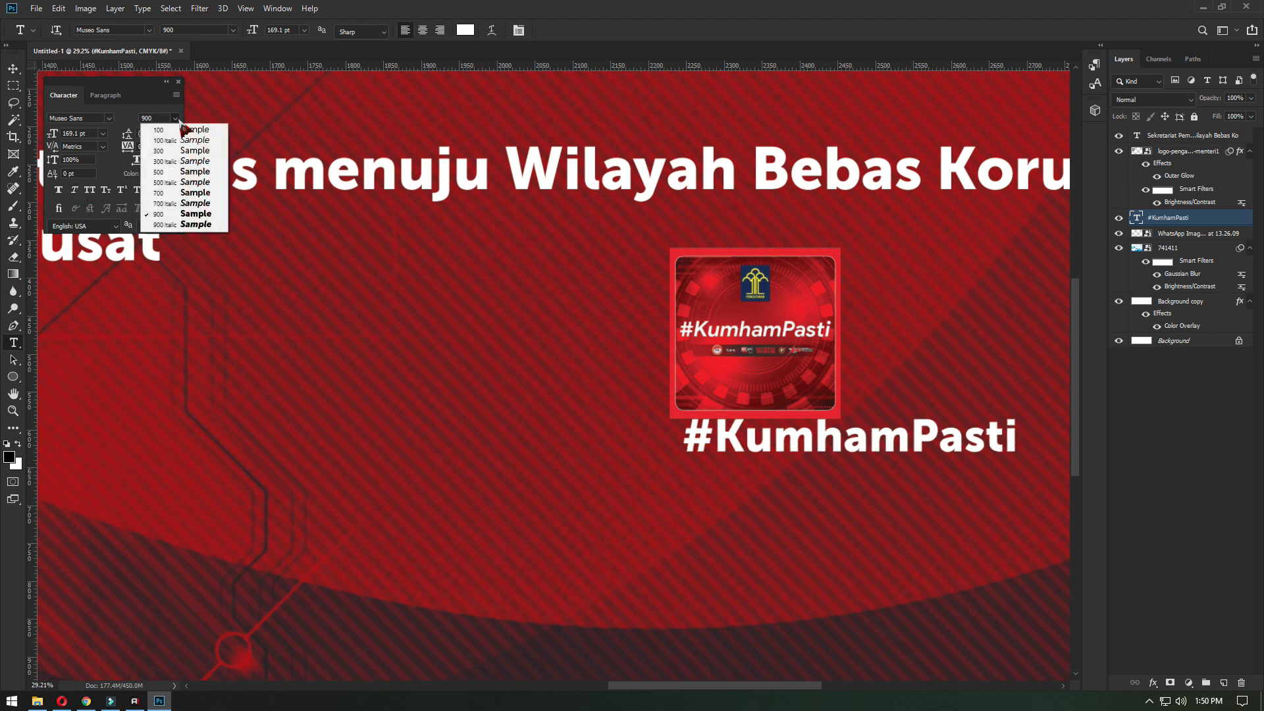
click(197, 234)
click(12, 68)
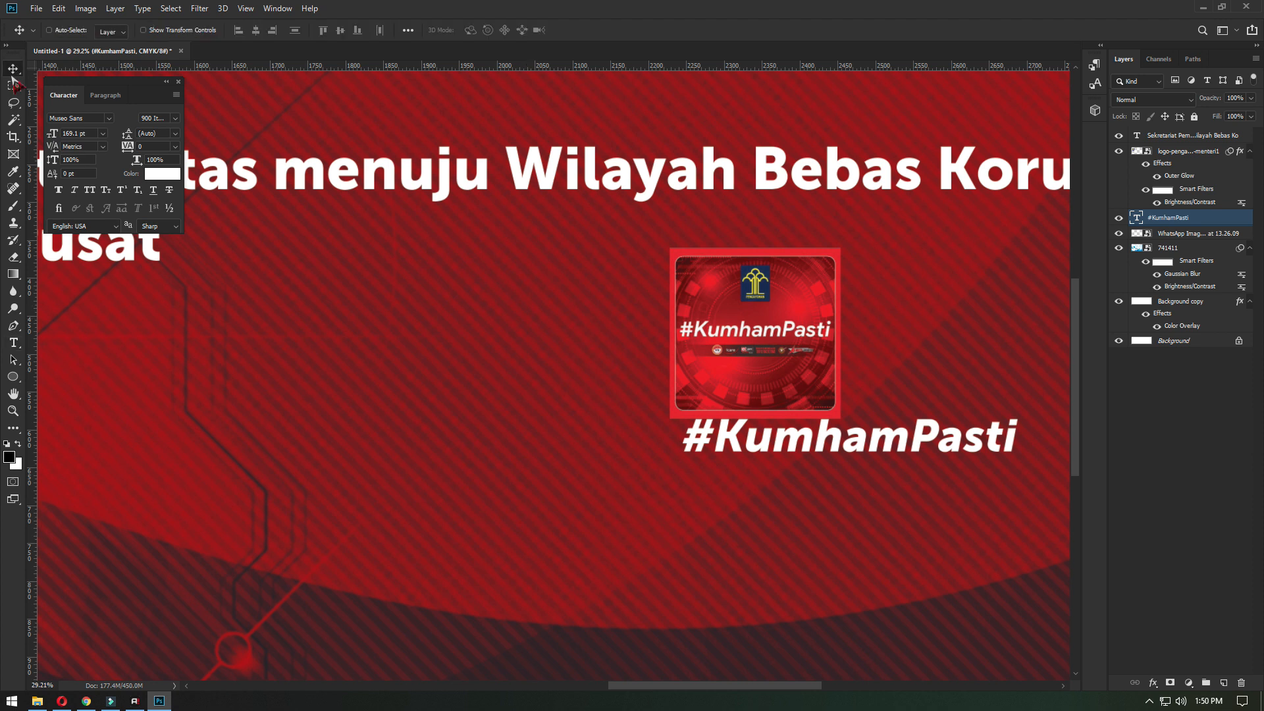
- Move the #KumhamPasti text under the heading and centre it horizontally on the banner
scroll(653, 461, down, 8)
drag(736, 442, 281, 412)
ctrl+click(1179, 340)
click(255, 30)
key(ctrl+0)
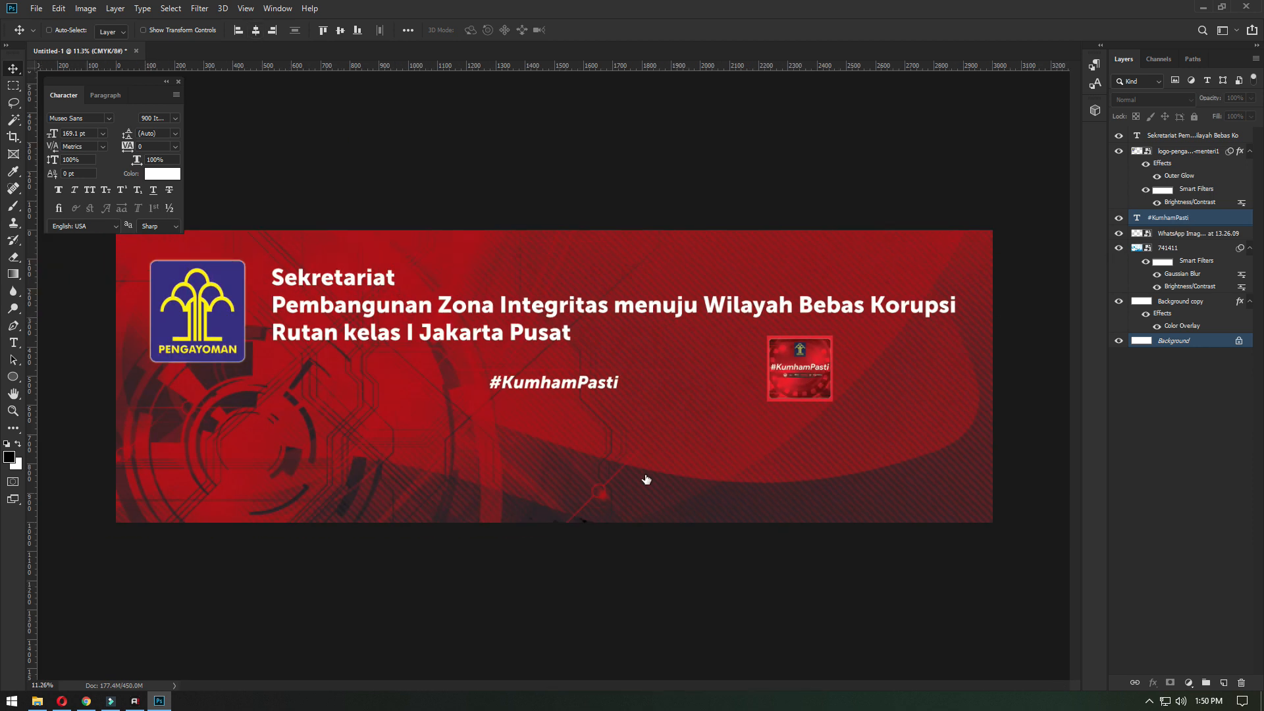
- Enlarge the #KumhamPasti text to about 796 pt and line it up with the heading's left edge
key(ctrl+t)
drag(622, 405, 833, 434)
key(Return)
drag(614, 388, 657, 416)
key(ctrl+t)
drag(839, 449, 883, 451)
key(Return)
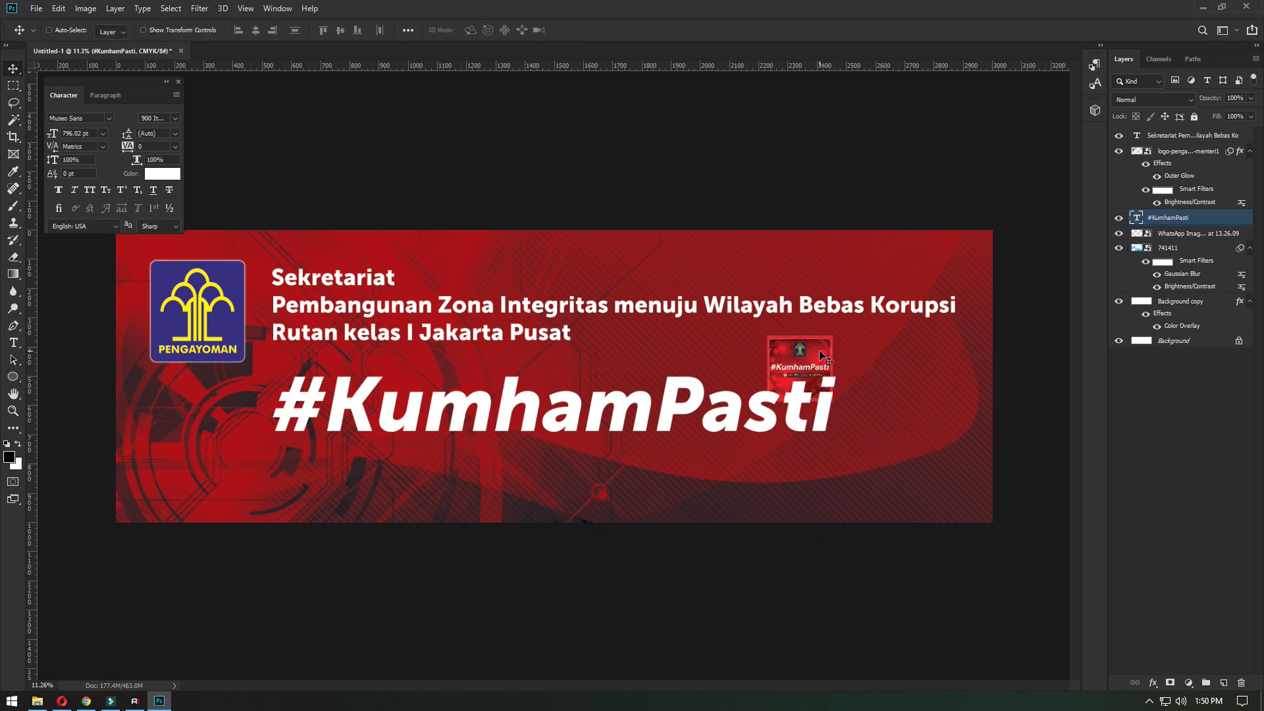
- Move the small #KumhamPasti image beneath the Pengayoman logo
right_click(824, 370)
click(862, 376)
drag(828, 377, 205, 443)
- Move the large #KumhamPasti text slightly up towards the heading
right_click(651, 418)
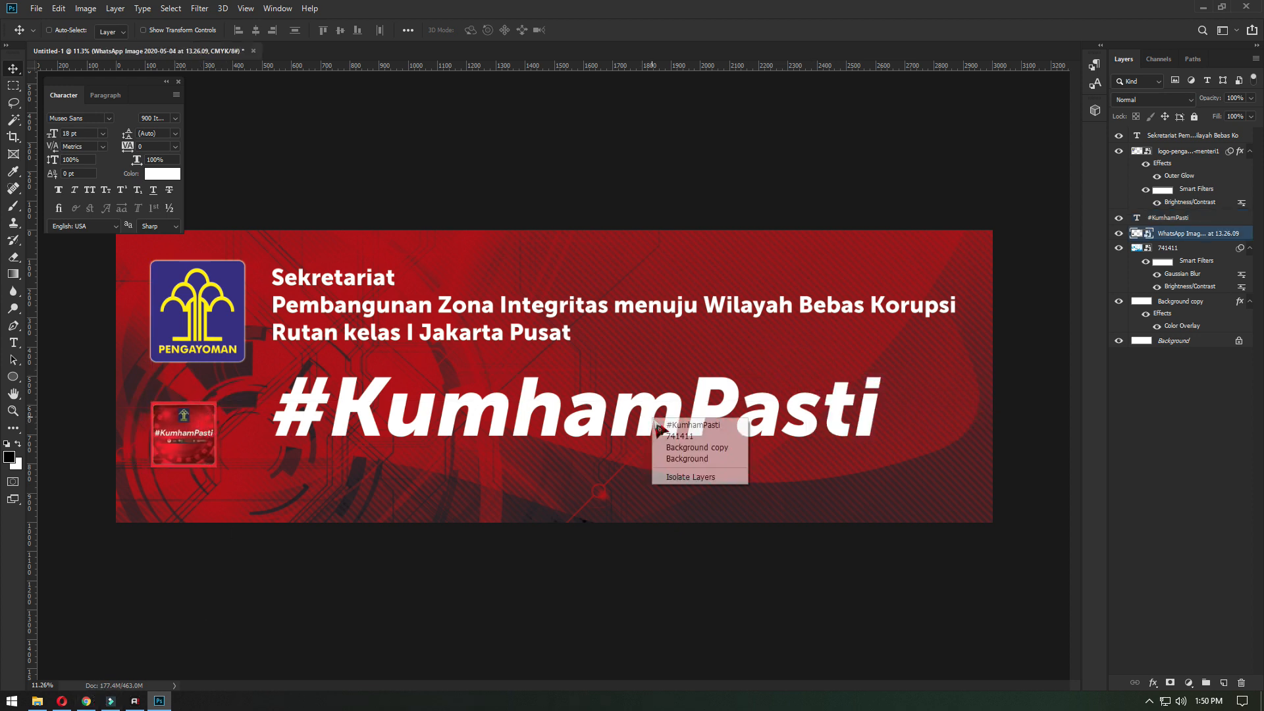
click(675, 429)
drag(570, 424, 569, 411)
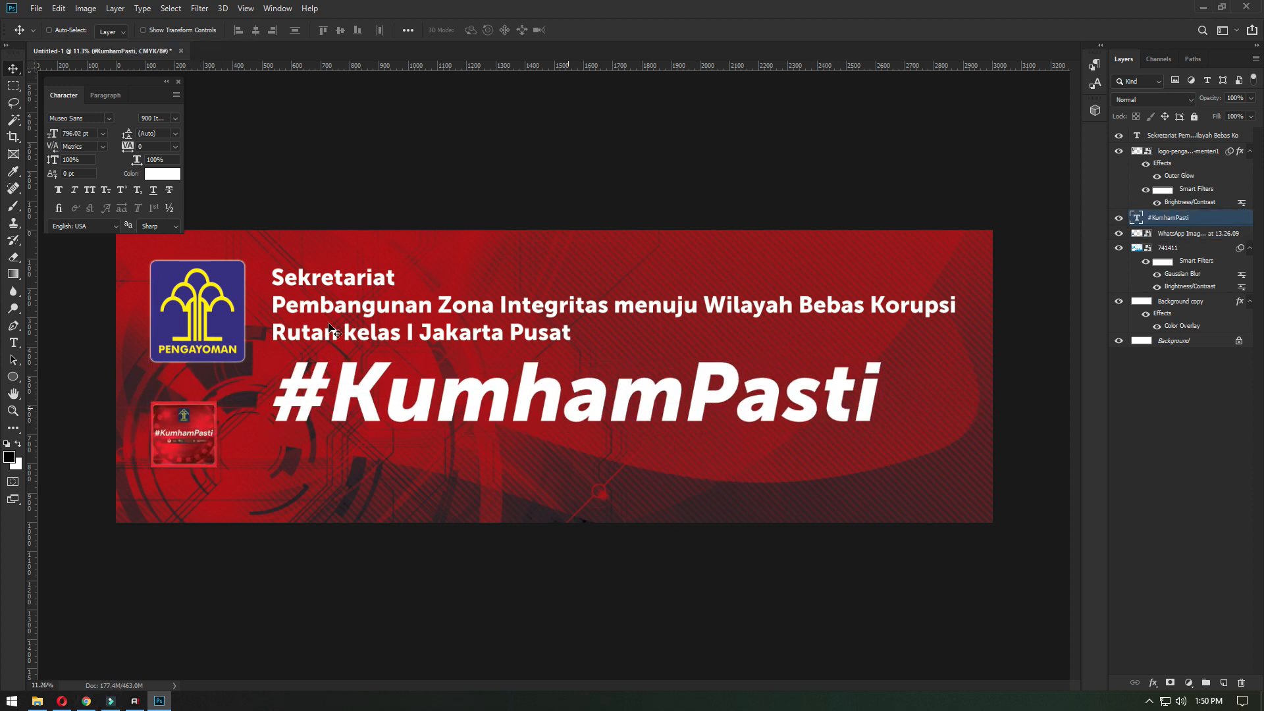
- Move the Pengayoman logo and the heading together slightly up towards the banner's upper edge
click(1196, 155)
shift+click(1194, 136)
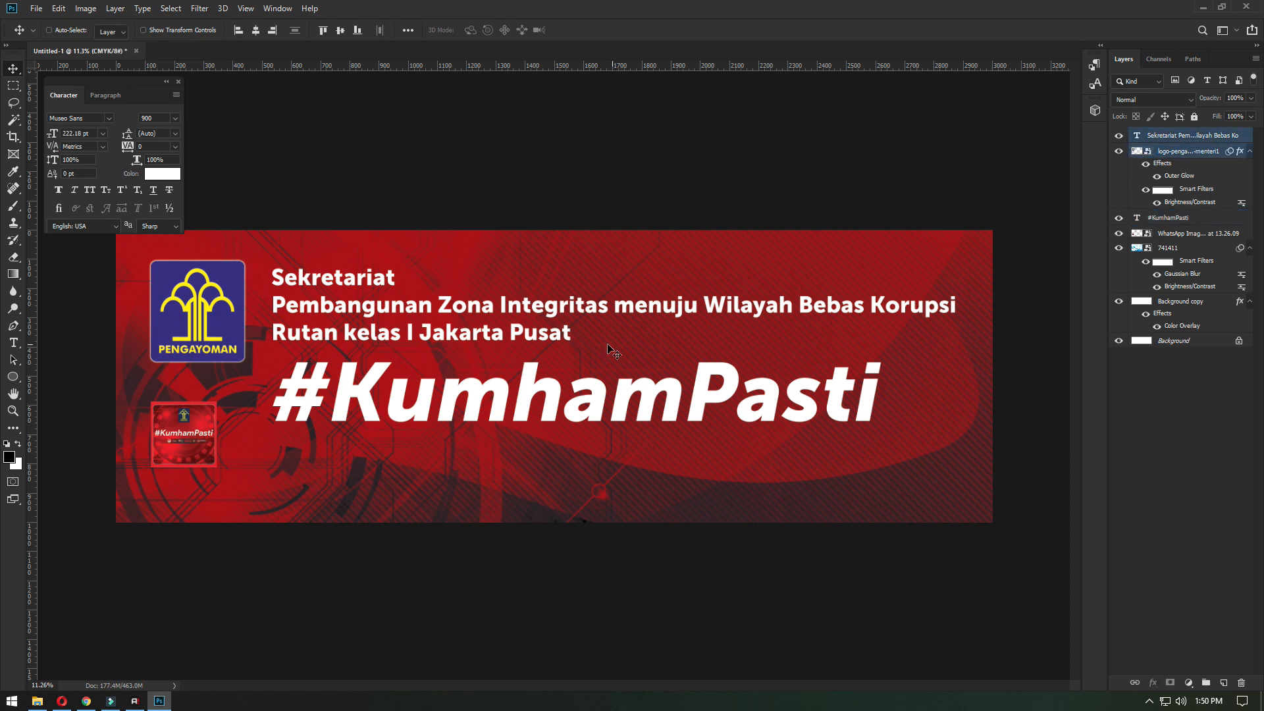
drag(460, 357, 460, 337)
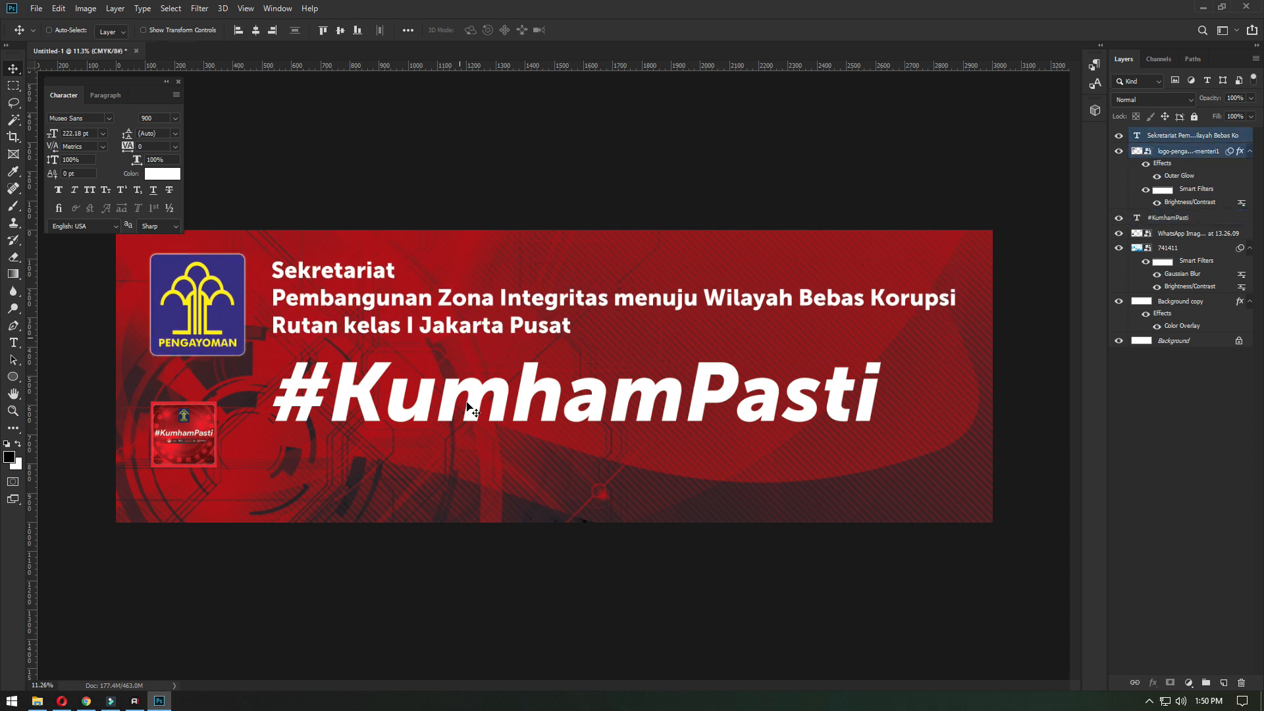
- Raise the large #KumhamPasti text a little and enlarge it to about 869 pt, roughly 2094 mm wide
right_click(497, 419)
click(516, 428)
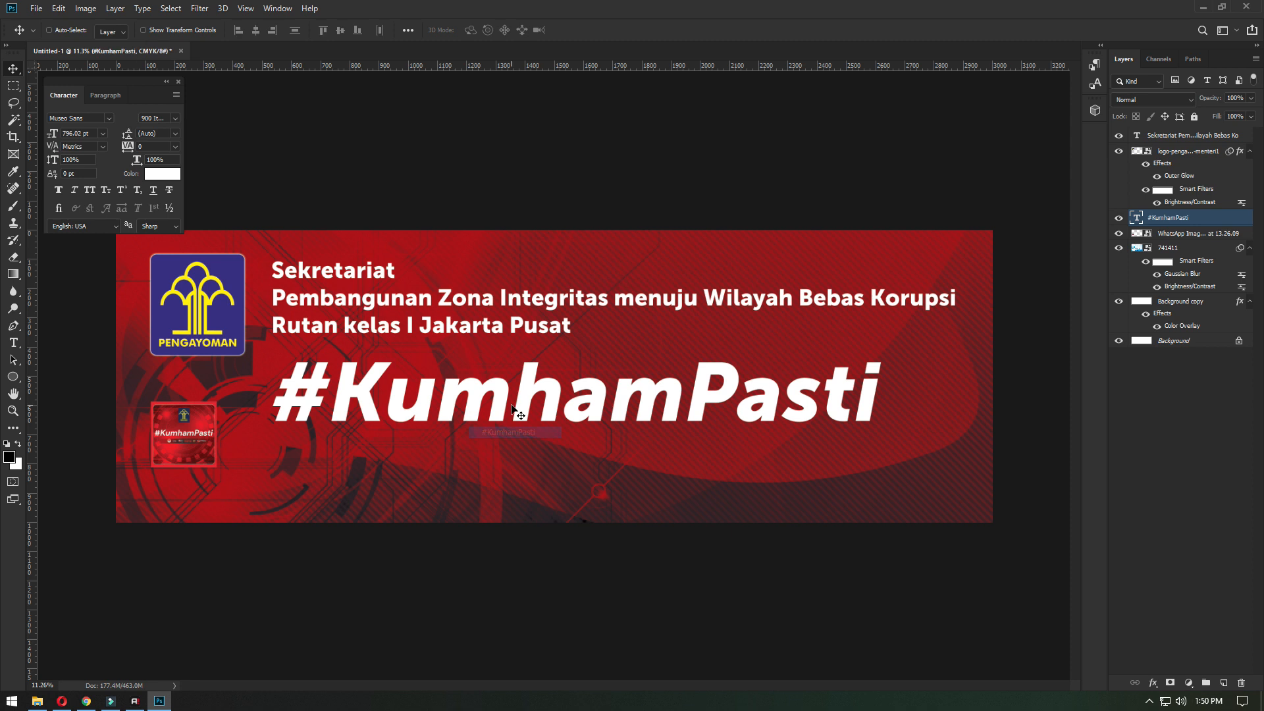
right_click(499, 404)
click(513, 414)
drag(508, 410, 511, 405)
key(ctrl+t)
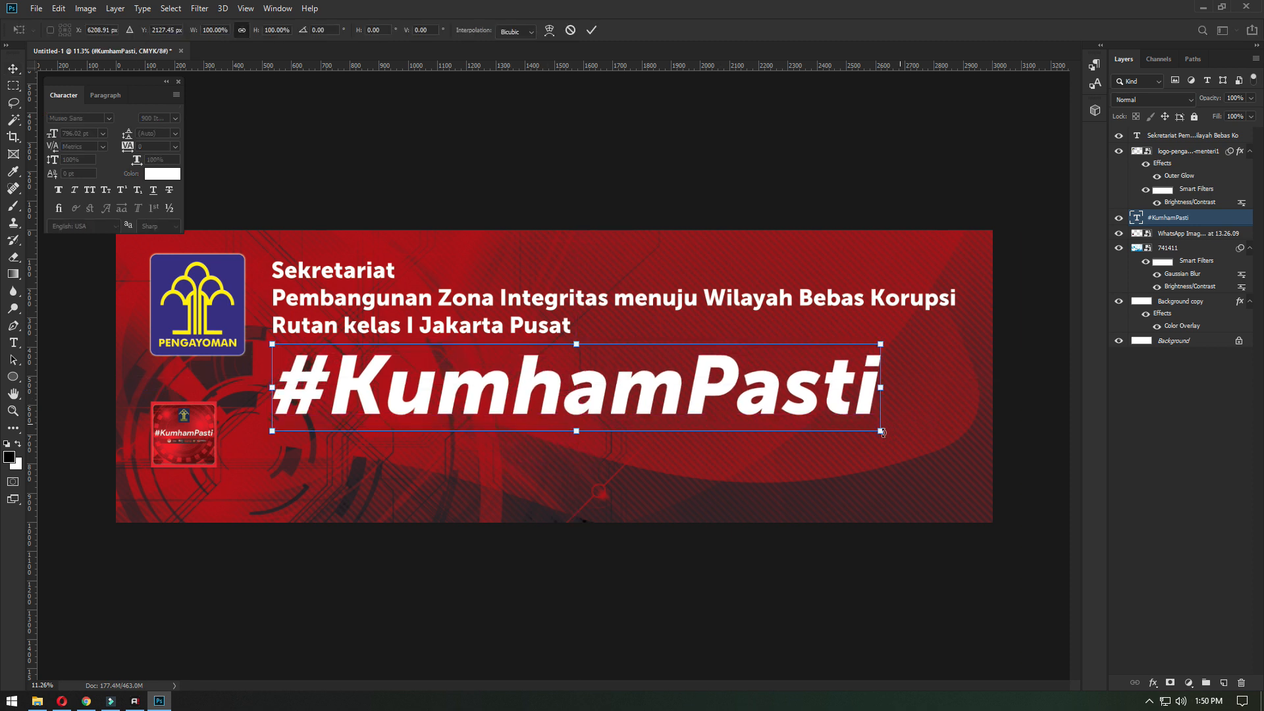
mouse_move(921, 444)
mouse_down()
mouse_move(946, 439)
mouse_move(938, 448)
mouse_up()
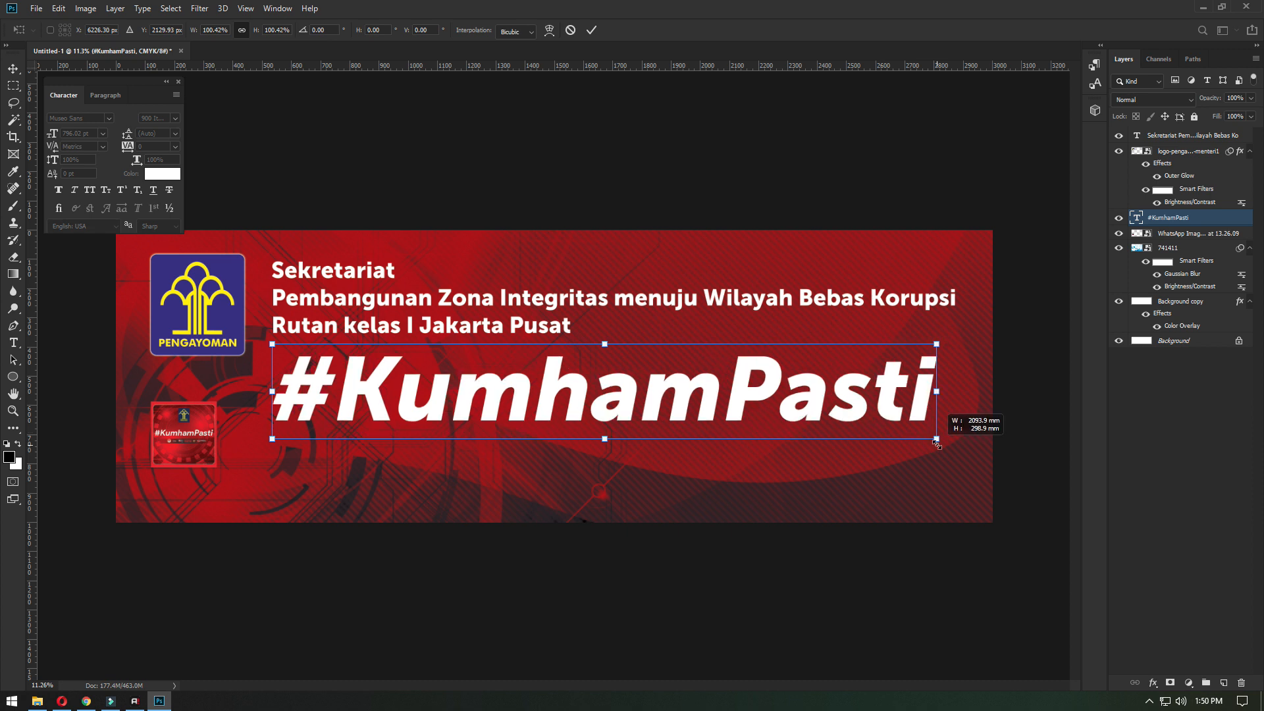
key(Return)
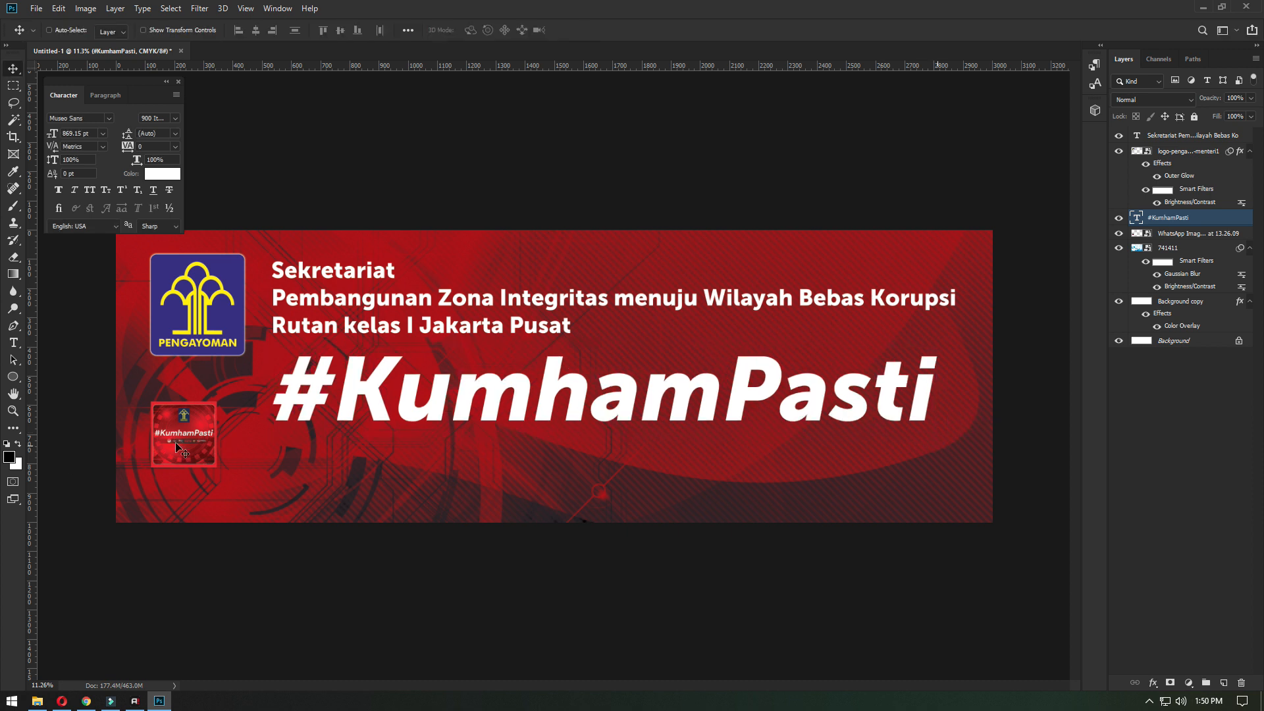
- Move the small #KumhamPasti image below the large #KumhamPasti text, near the banner's lower edge
drag(197, 461, 559, 498)
scroll(640, 502, up, 2)
scroll(640, 502, up, 4)
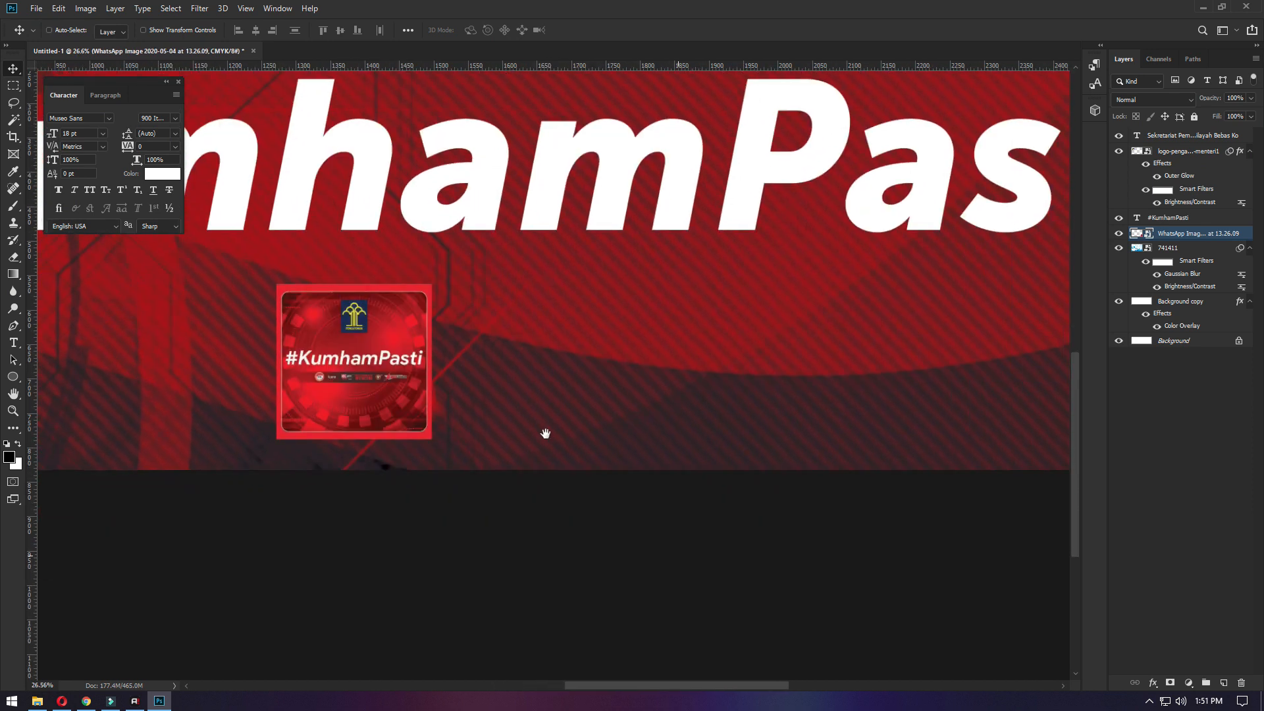
scroll(395, 413, up, 4)
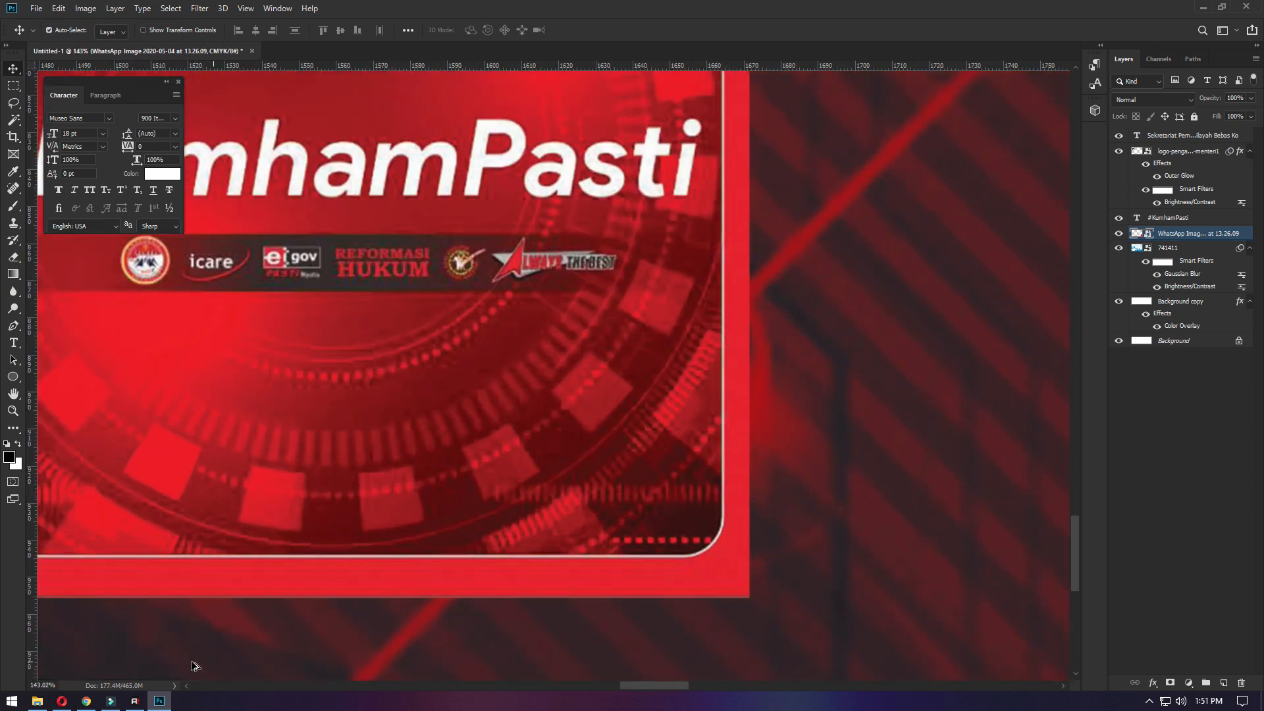
- Place LOGO_ALWAYS_THE_BEST_3 from the Kehumkam folder into the banner and shrink it beside the image's logo strip
click(37, 701)
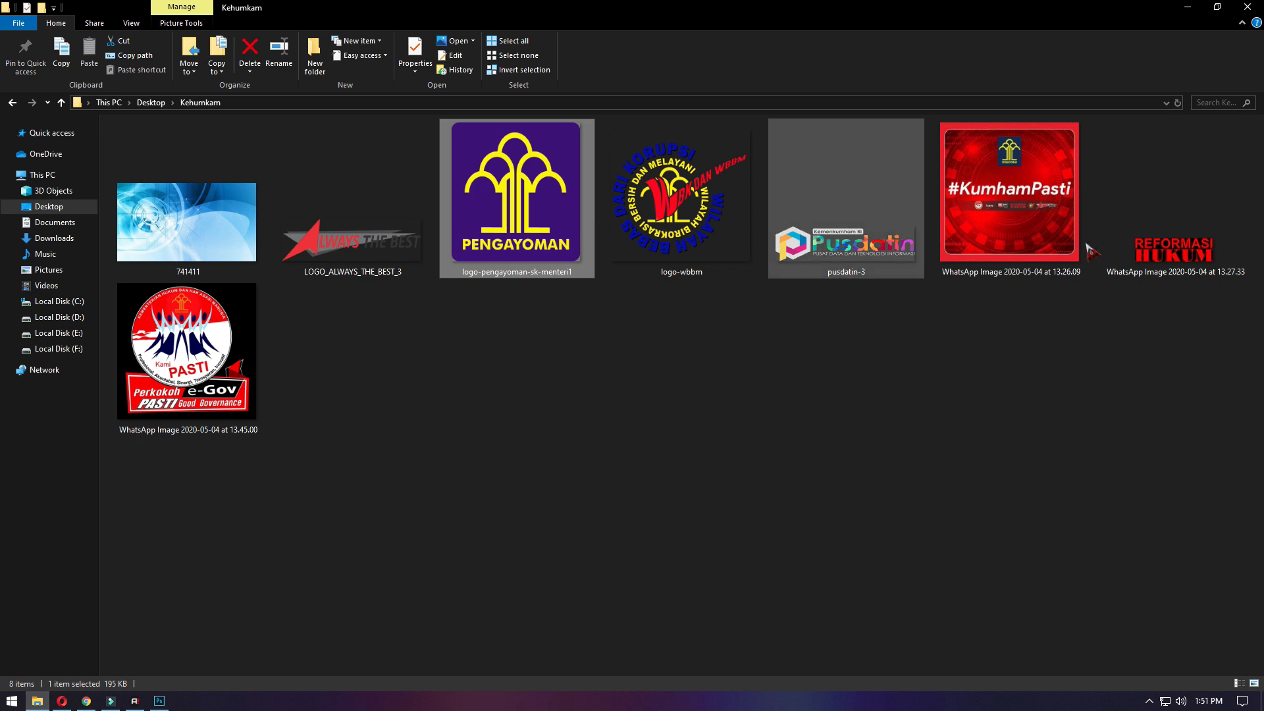
drag(352, 244, 640, 422)
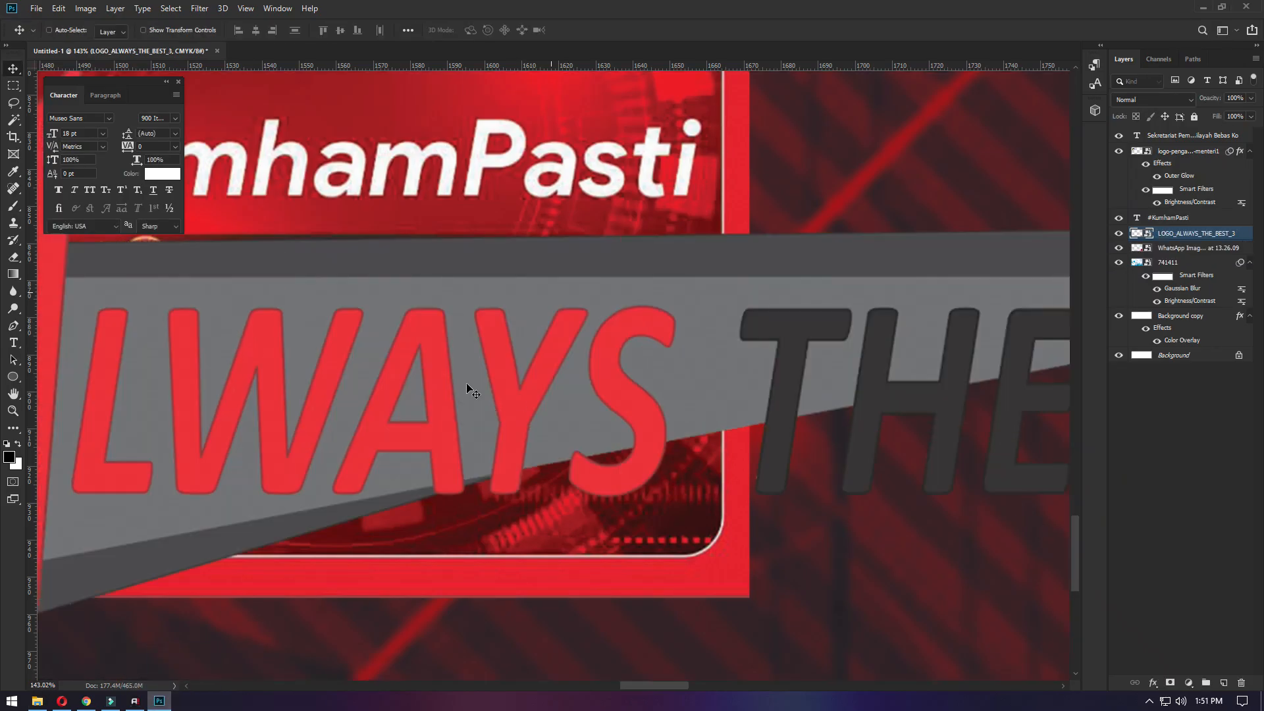
scroll(461, 359, down, 5)
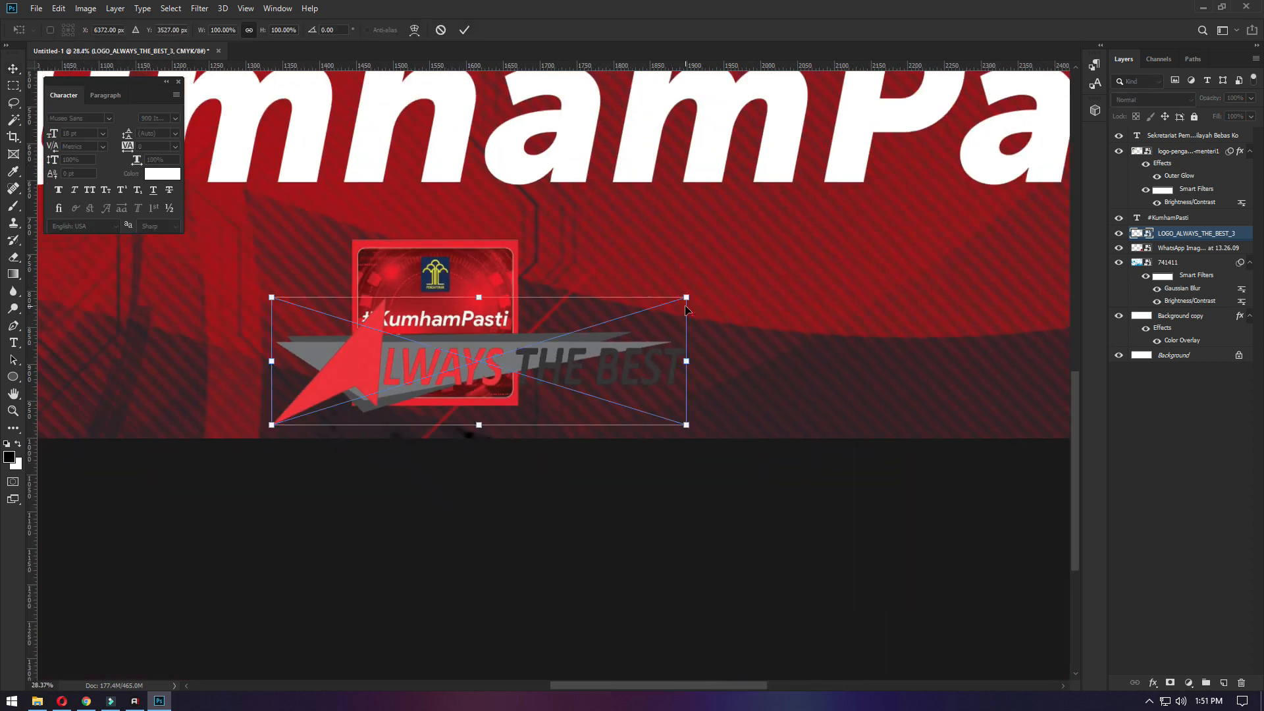
drag(690, 289, 483, 345)
key(Return)
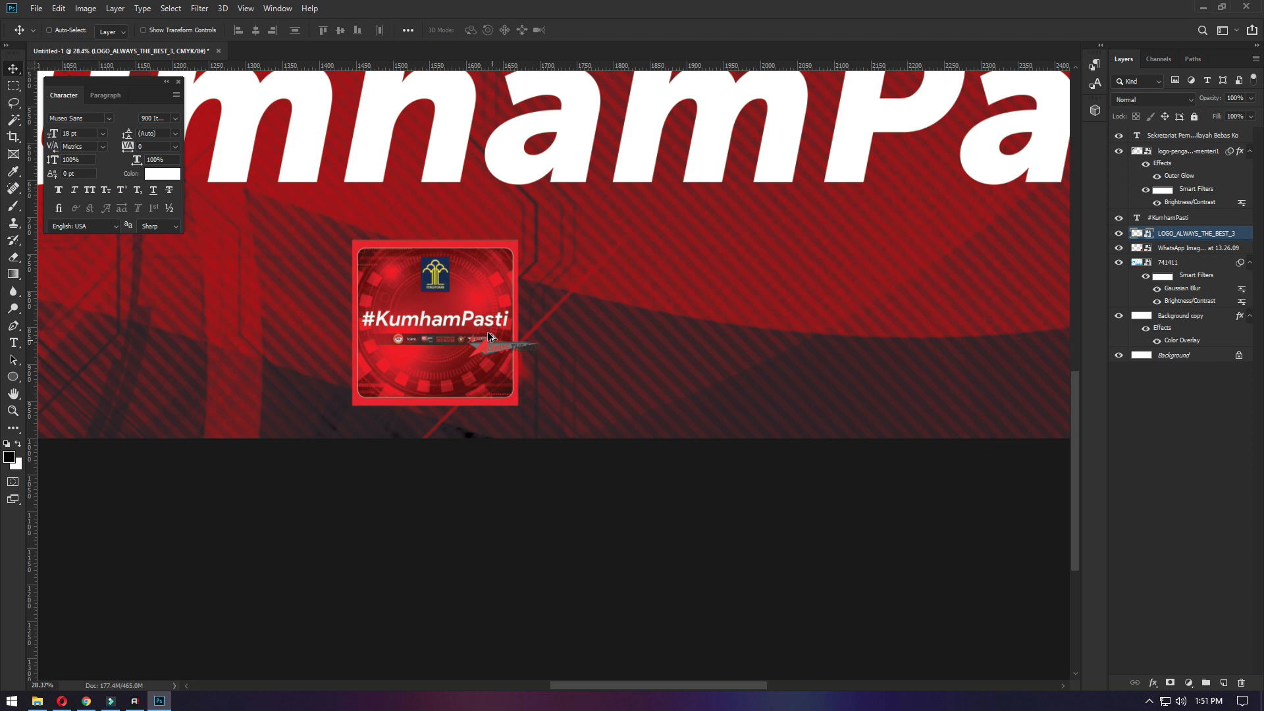
- Scale the Always The Best logo to about 6% and align it over its counterpart in the image's logo strip
scroll(491, 337, up, 6)
drag(596, 401, 572, 299)
key(ctrl+t)
drag(931, 197, 573, 258)
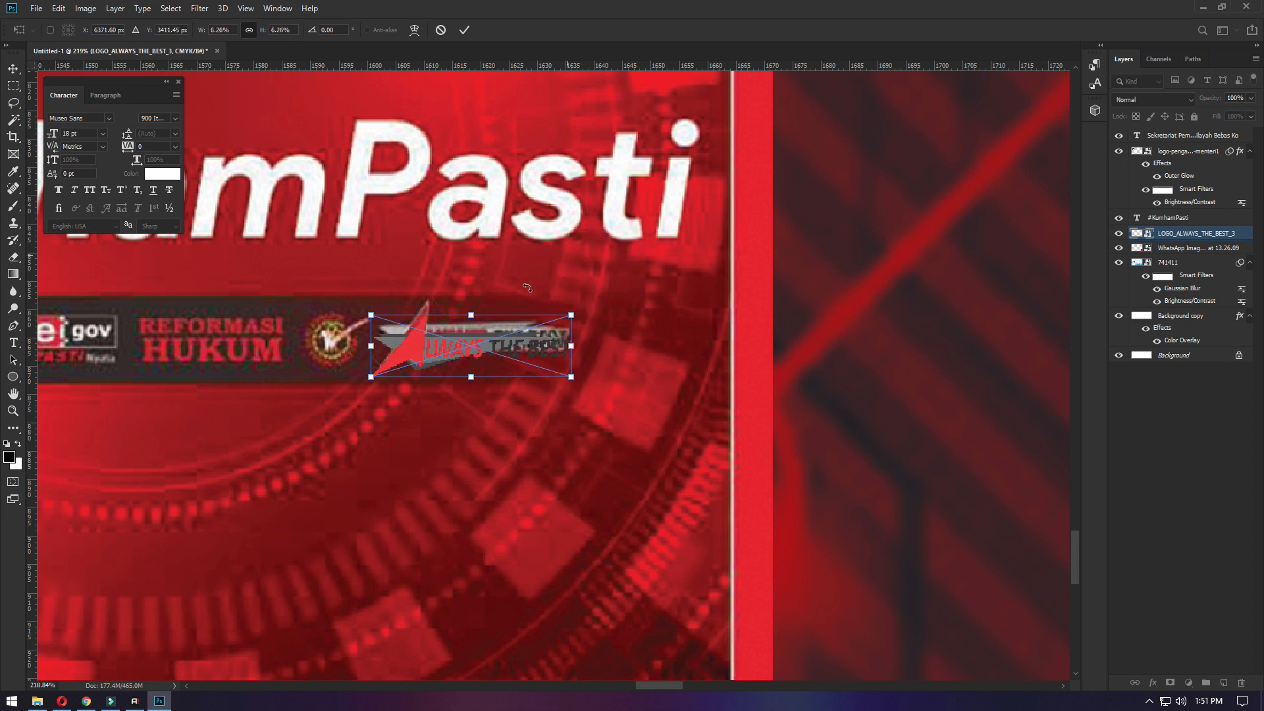
key(Return)
drag(424, 343, 427, 341)
- Place logo-wbbm from the Kehumkam folder, shrink it and move it onto the matching round logo in the strip
click(38, 700)
drag(614, 256, 475, 468)
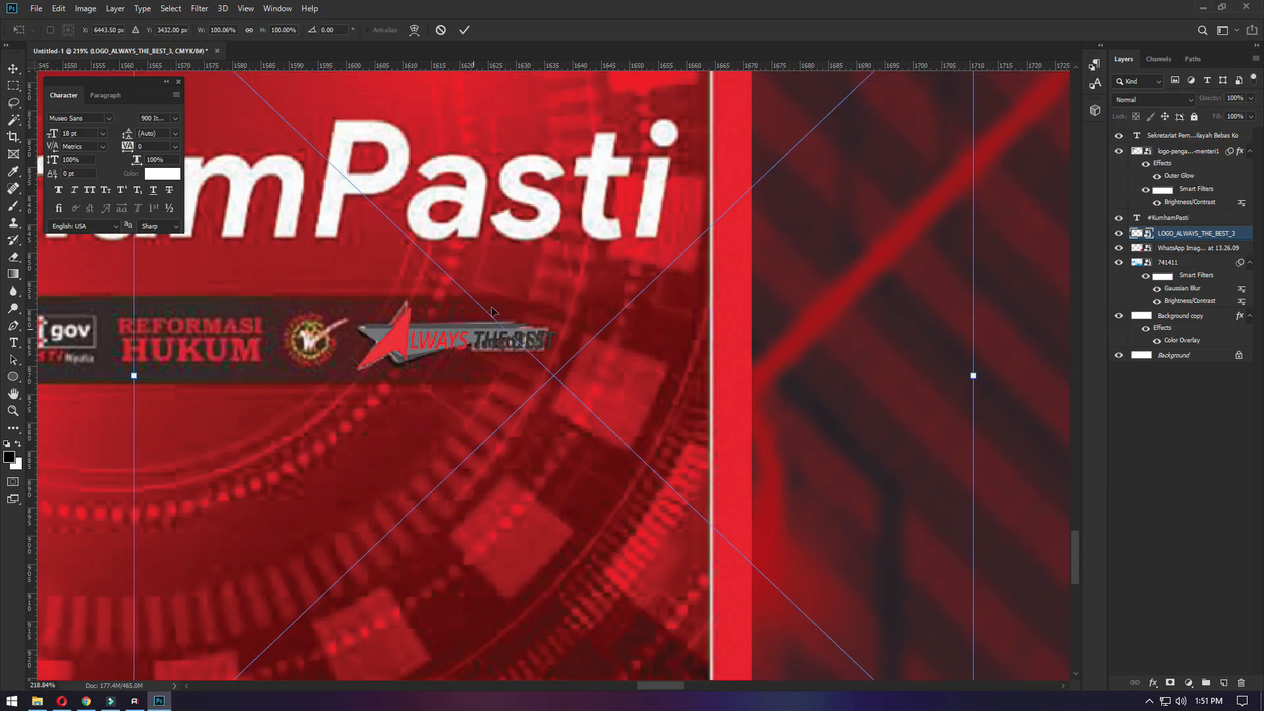
key(Return)
scroll(709, 424, down, 3)
scroll(699, 389, right, 1)
key(ctrl+t)
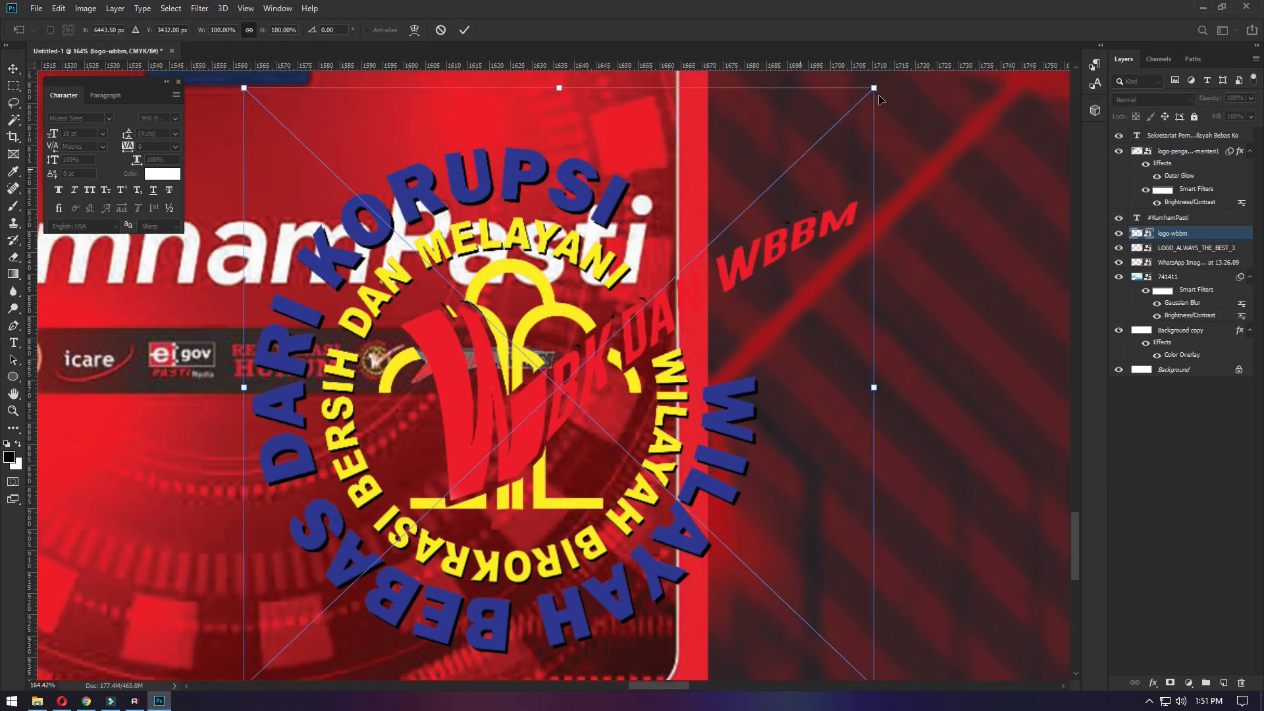
drag(878, 92, 370, 588)
key(Return)
drag(306, 625, 383, 350)
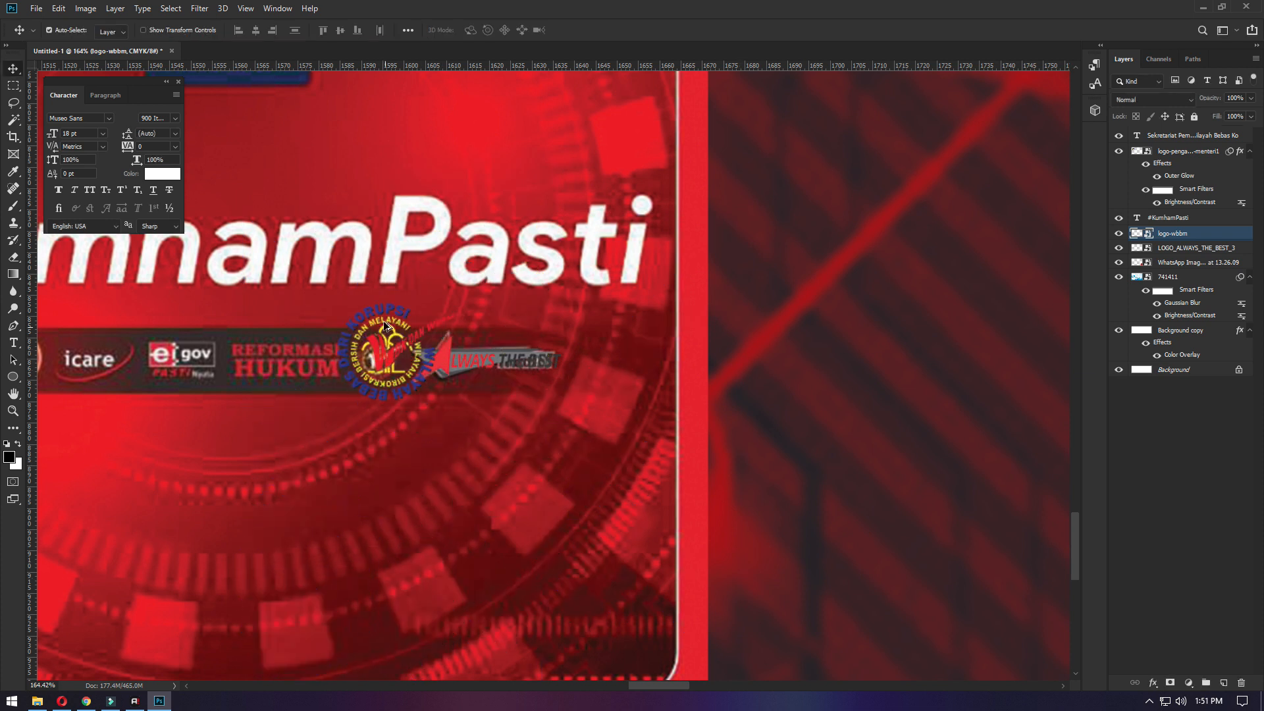
- Shrink the logo-wbbm further to match the round logo in the strip and align it over that logo
scroll(387, 326, left, 1)
key(ctrl+t)
drag(516, 290, 446, 346)
key(Return)
drag(410, 391, 422, 374)
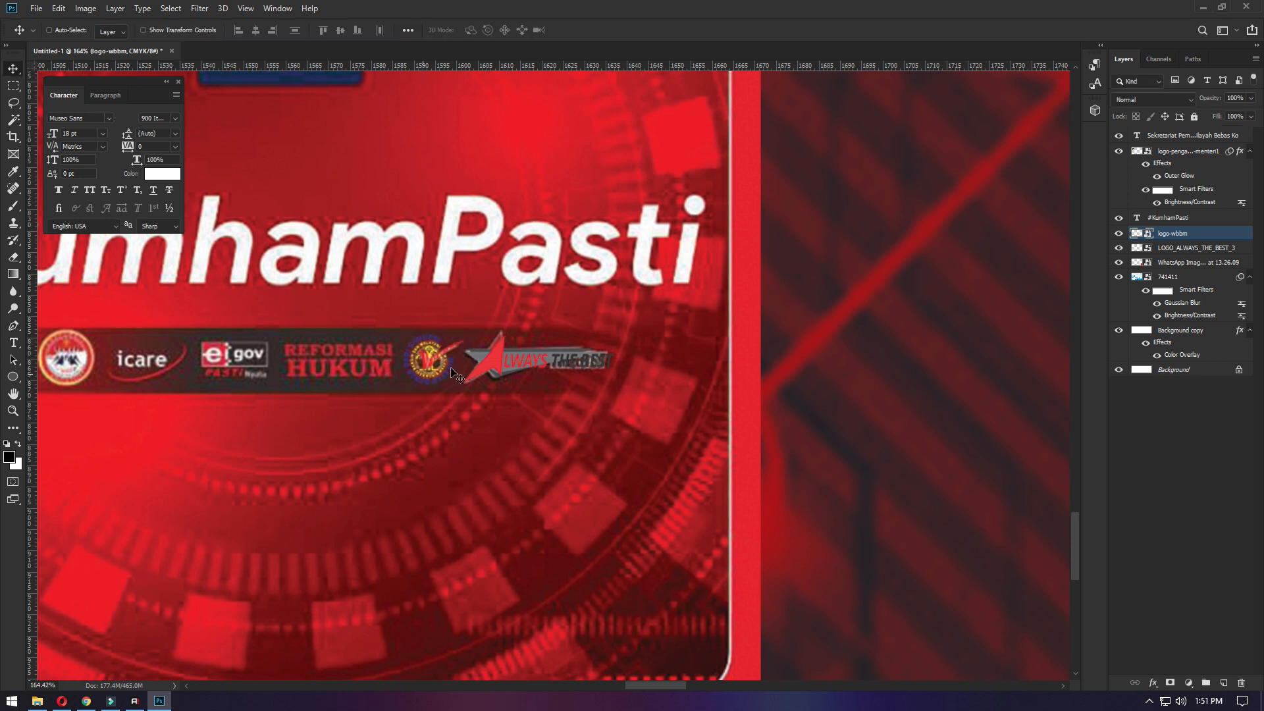
- Add the text "REFORMASI" over the Reformasi Hukum logo in the image's logo strip
scroll(307, 374, left, 1)
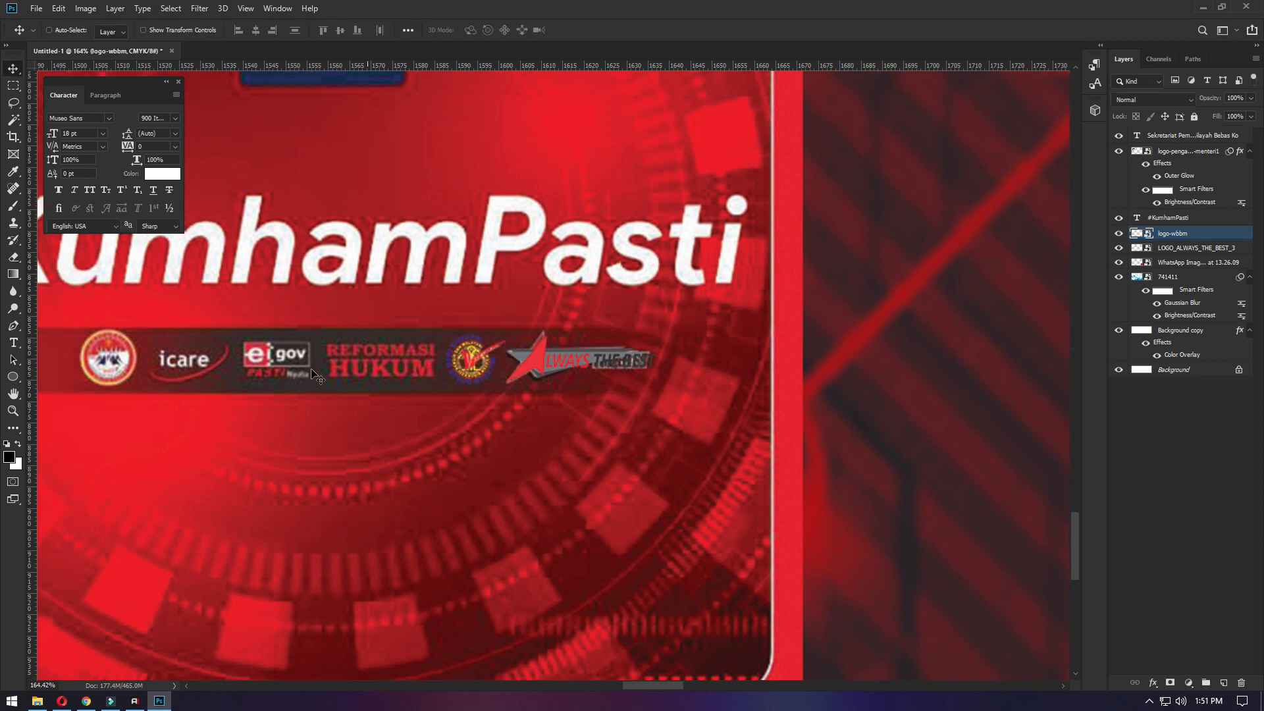
scroll(317, 375, up, 5)
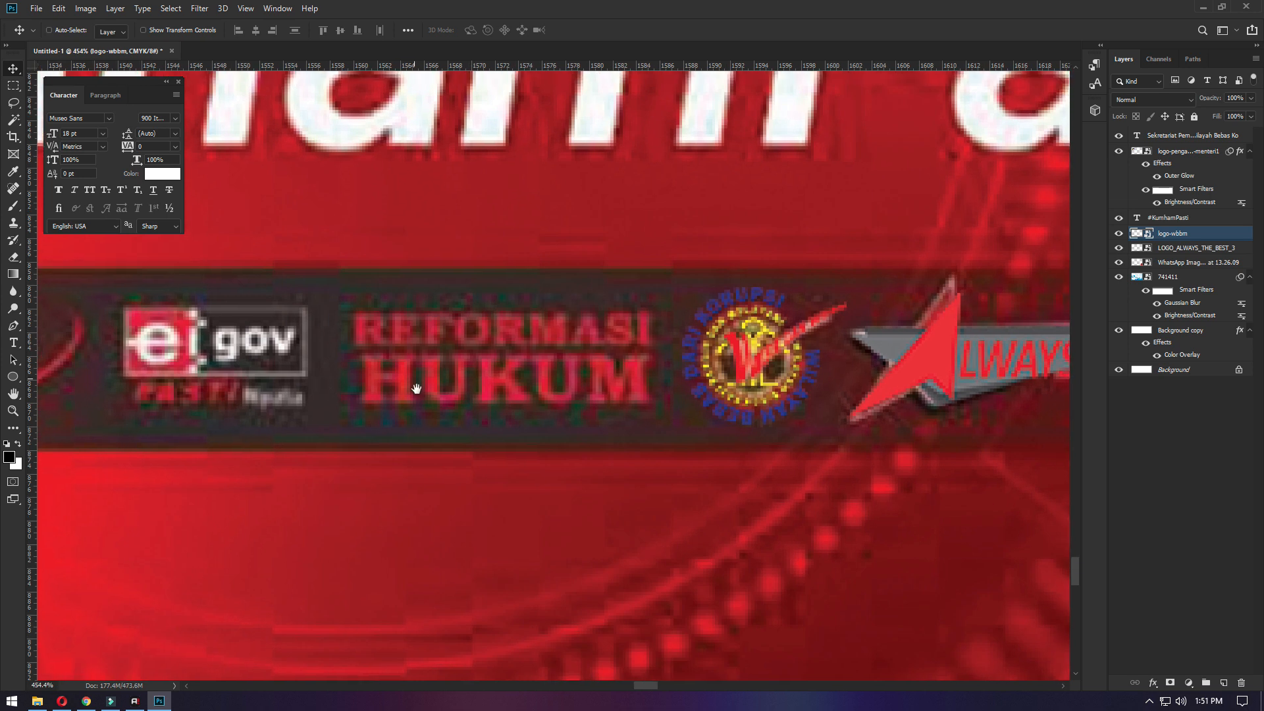
key(t)
click(445, 433)
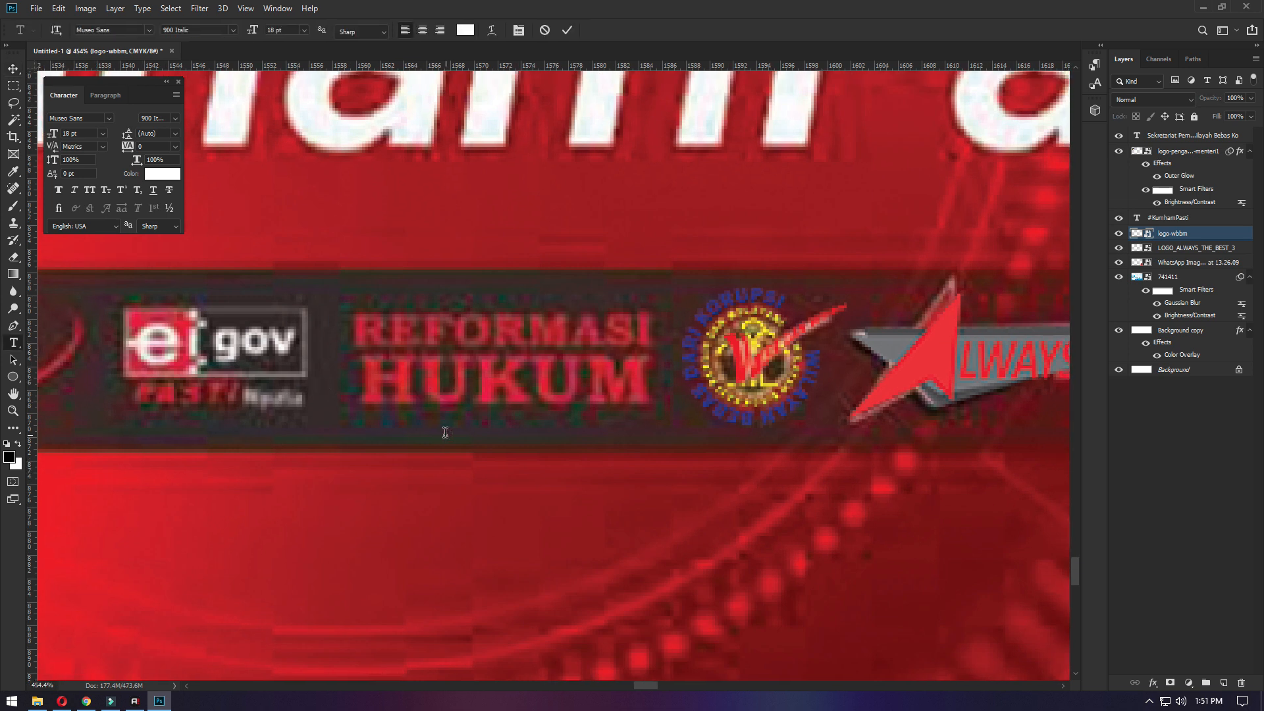
text(REFORMASI)
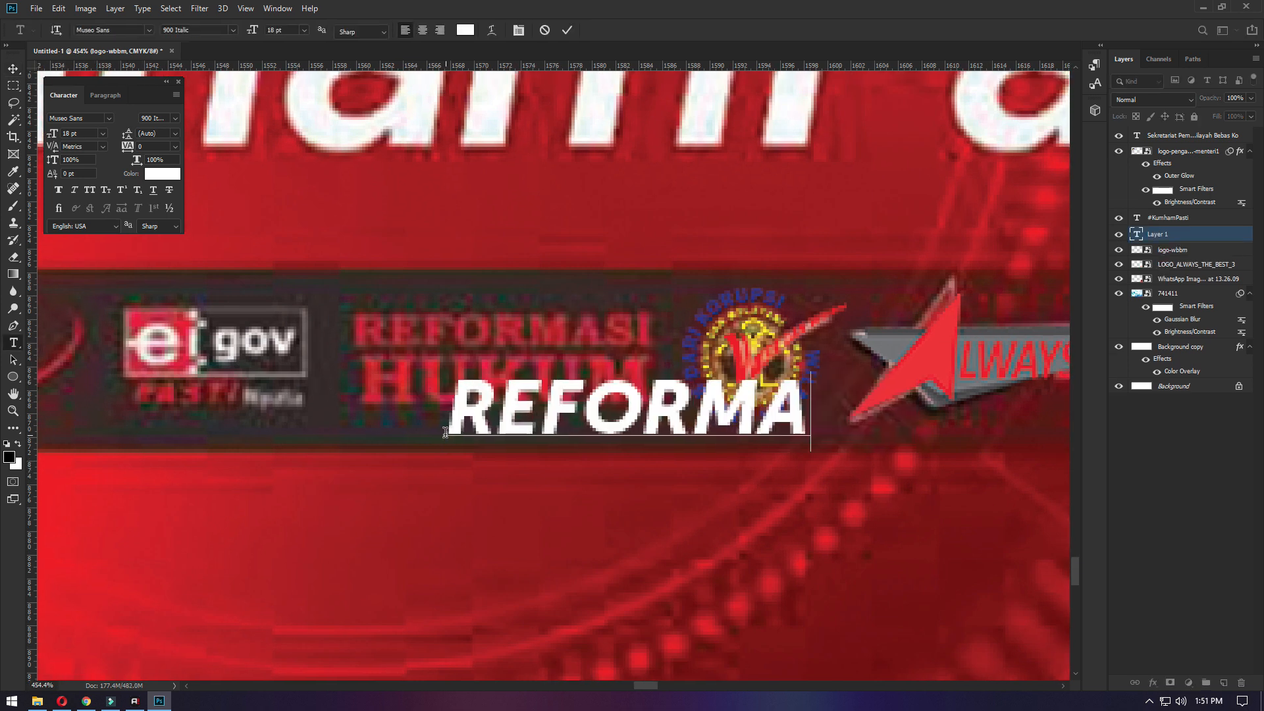
key(ctrl+Return)
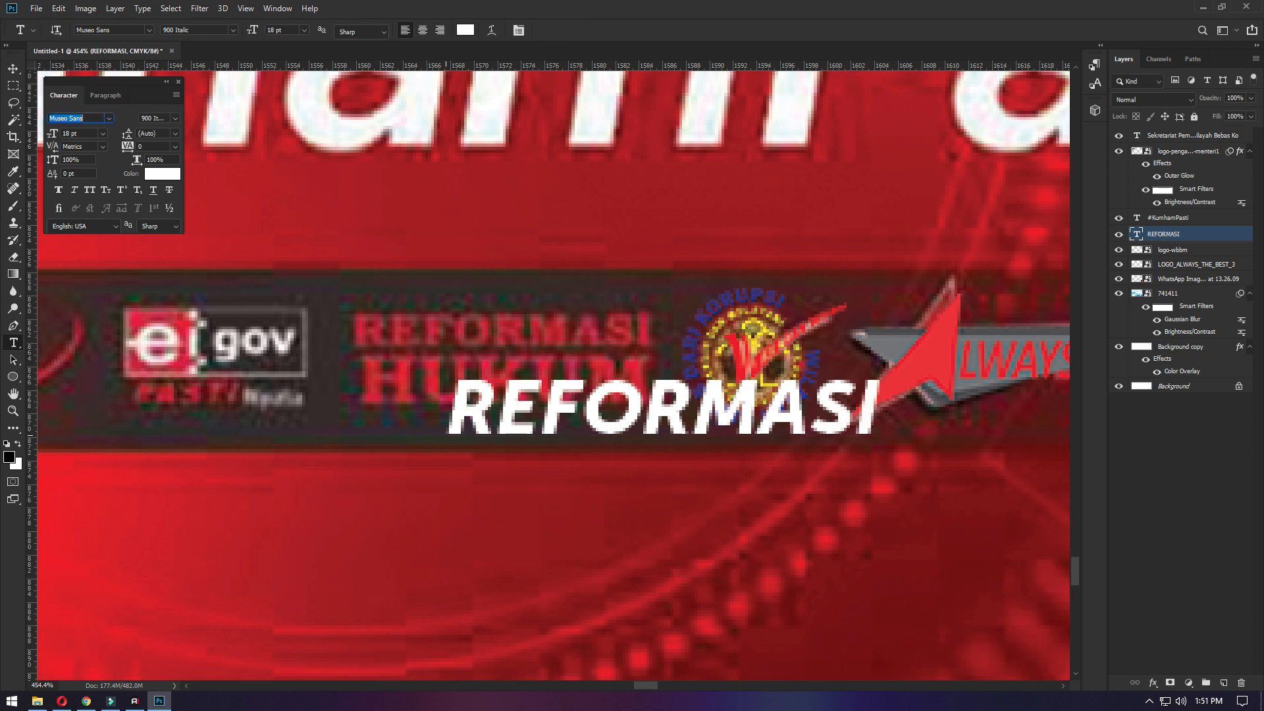
- Set the REFORMASI text's font to Times New Roman Bold
click(109, 118)
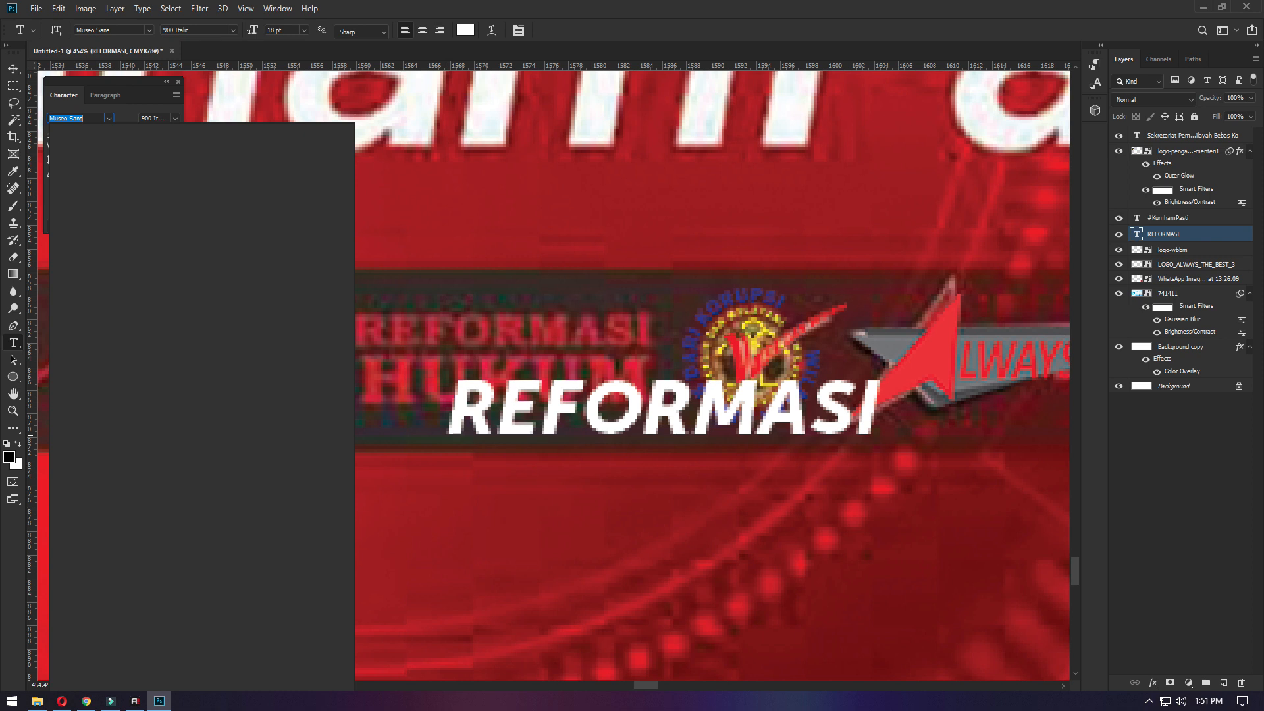
text(TIME)
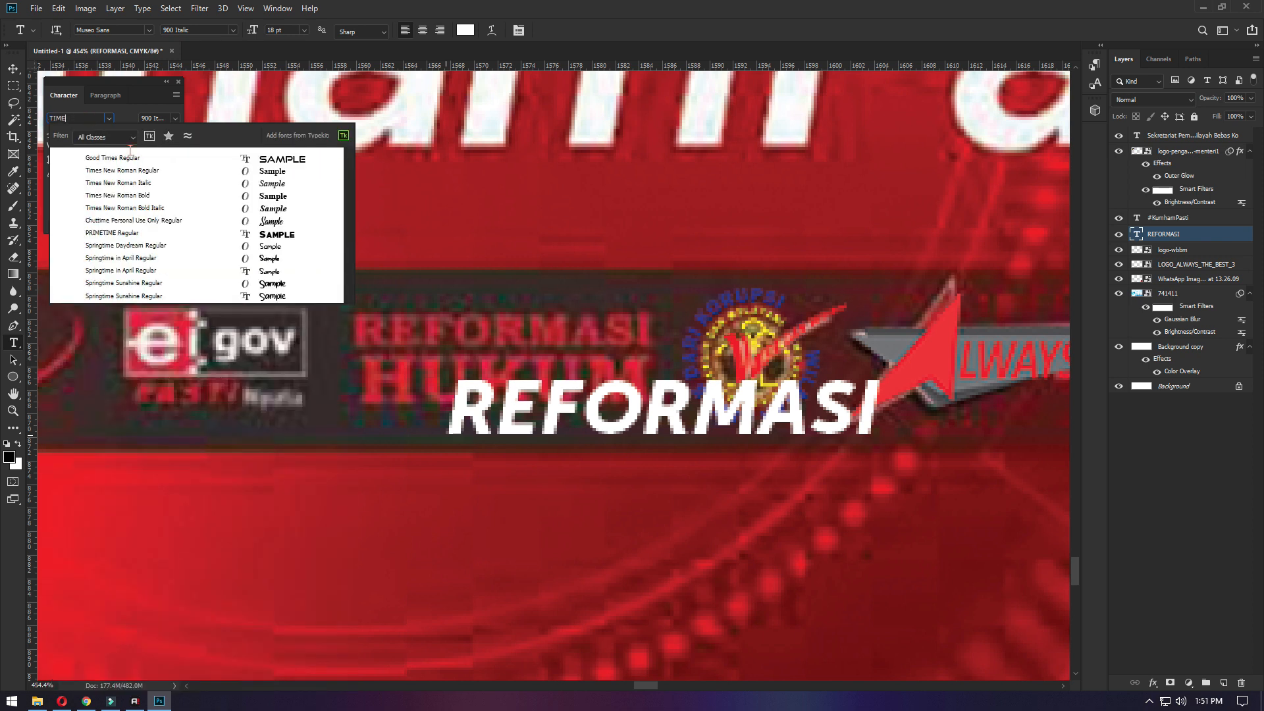
click(144, 200)
click(14, 71)
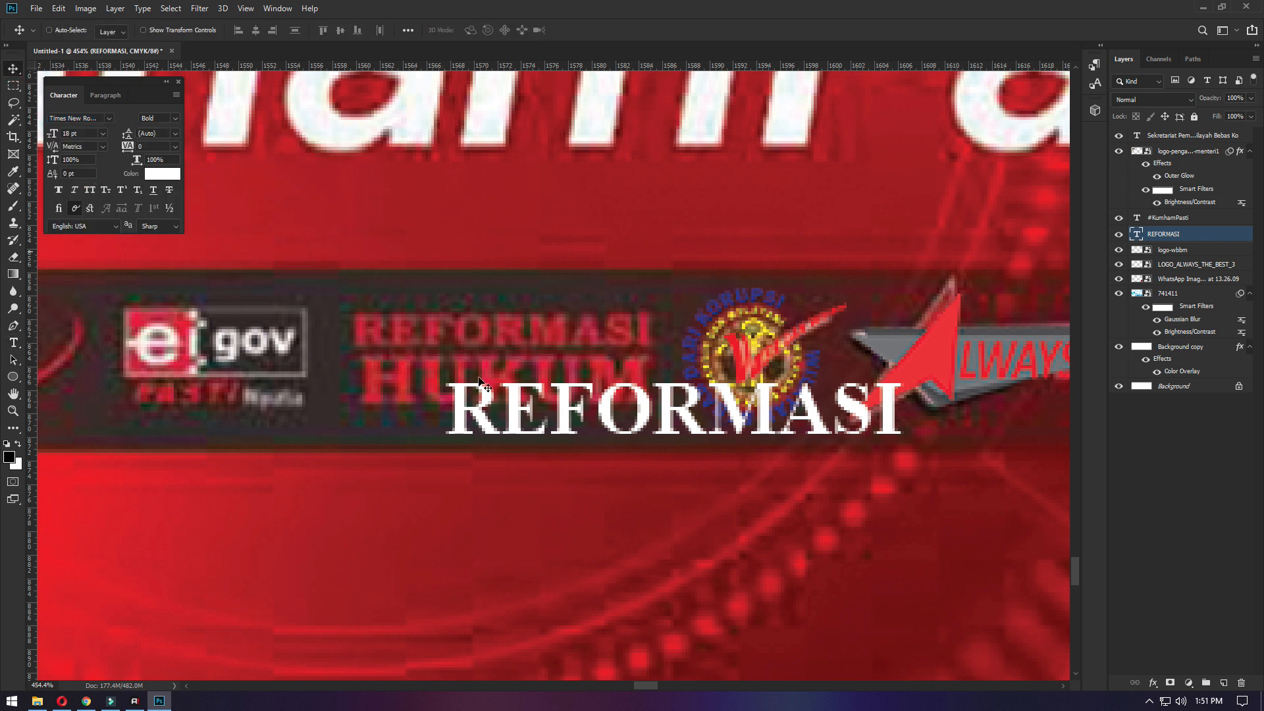
- Enlarge the REFORMASI, logo-wbbm, LOGO_ALWAYS_THE_BEST_3 and WhatsApp image layers together and position them along the banner's lower edge
scroll(218, 324, down, 10)
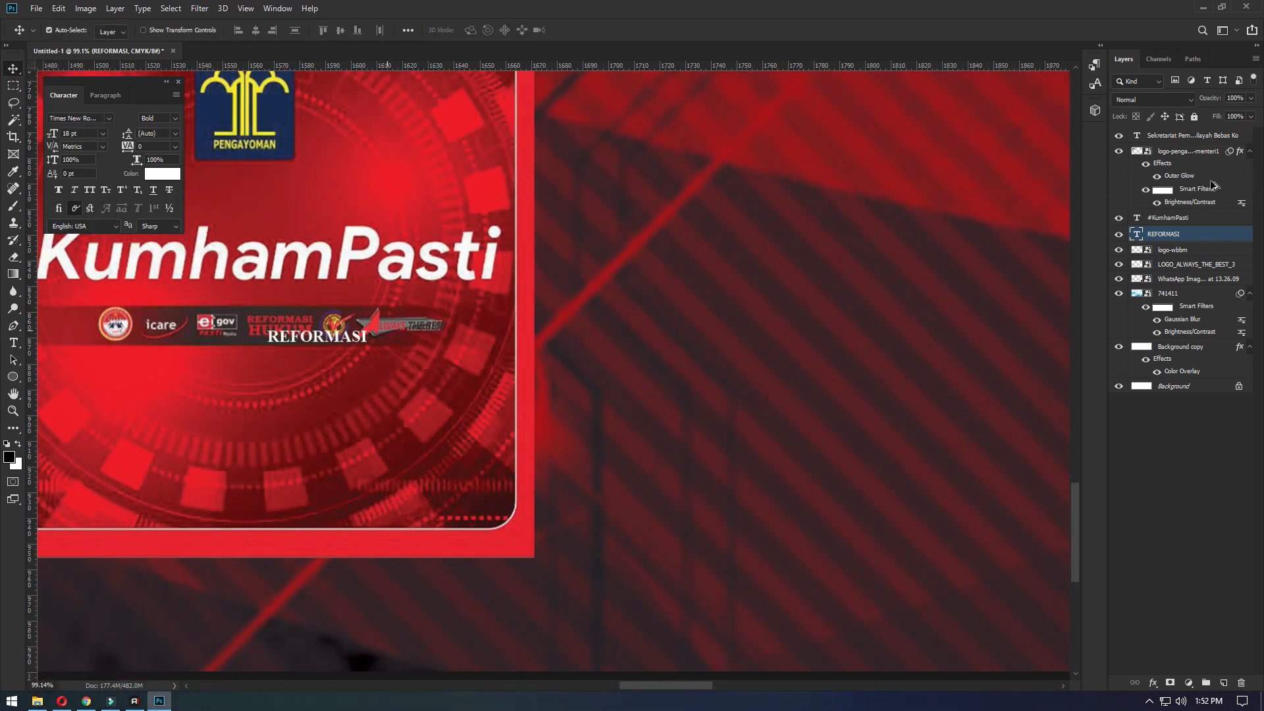
shift+click(1195, 255)
shift+click(1184, 268)
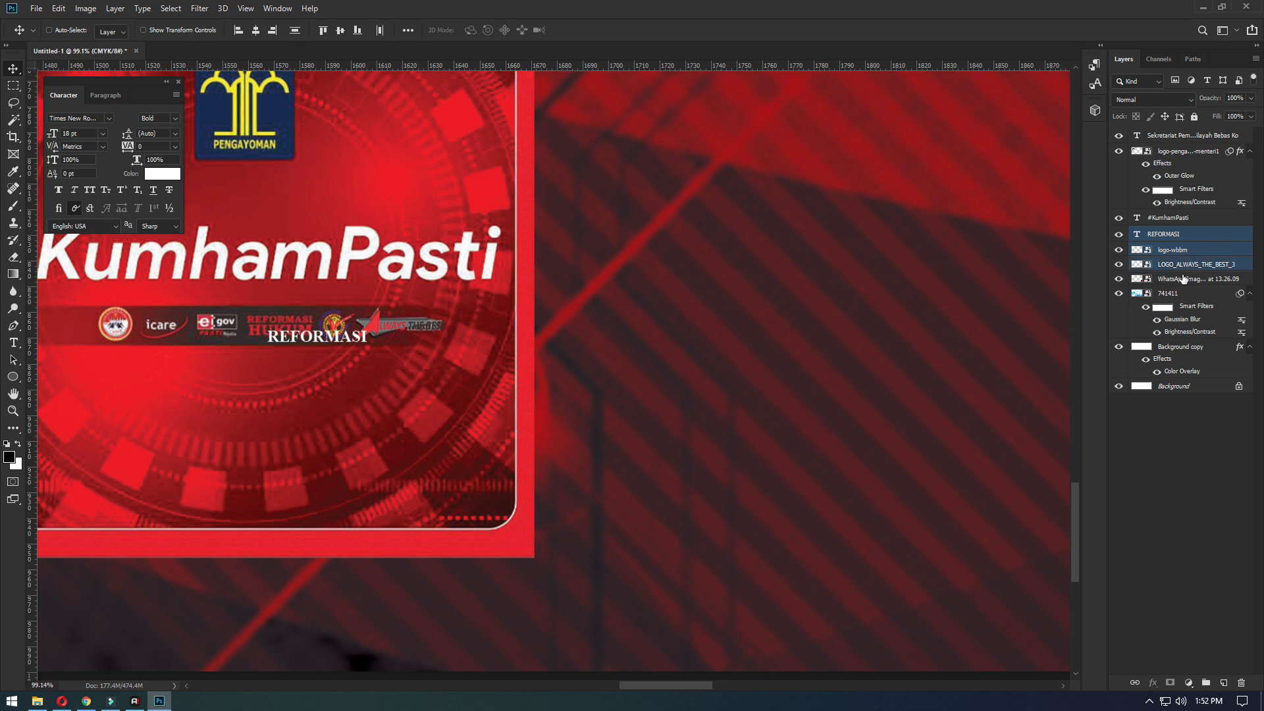
shift+click(1183, 282)
scroll(559, 302, down, 12)
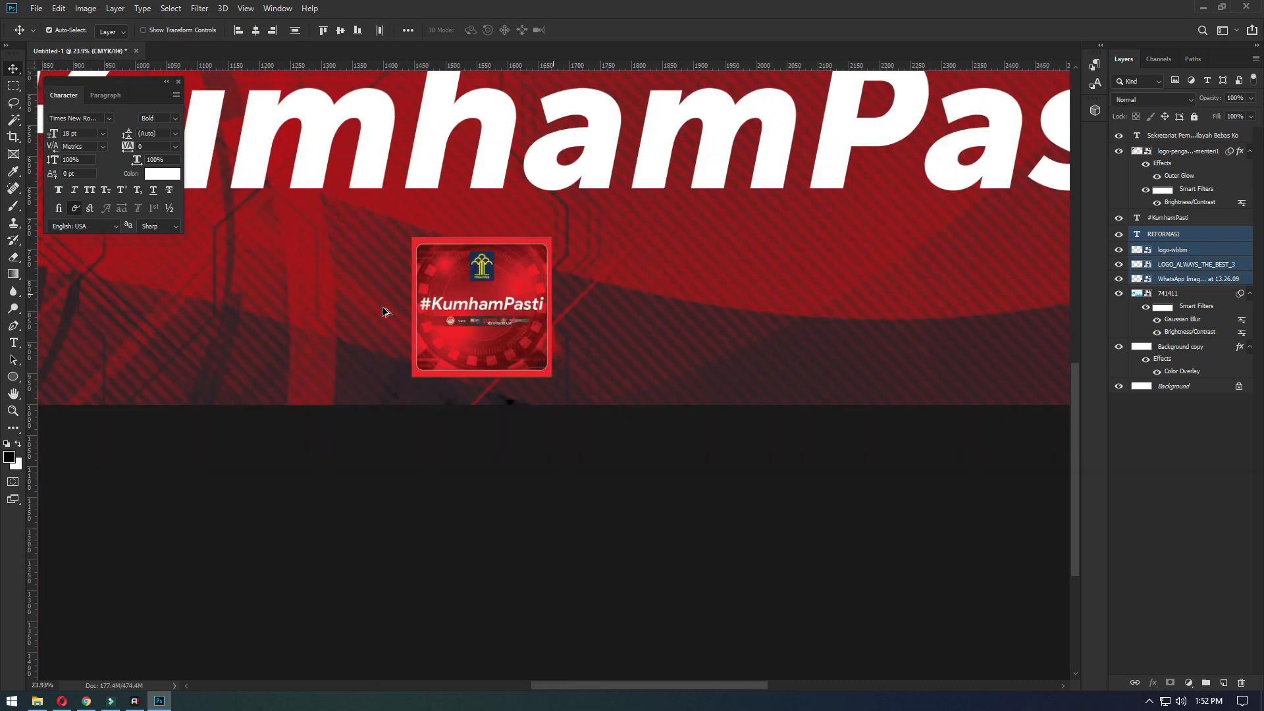
key(ctrl+t)
scroll(488, 381, down, 3)
drag(595, 417, 880, 231)
drag(717, 356, 731, 440)
key(Return)
scroll(745, 511, up, 5)
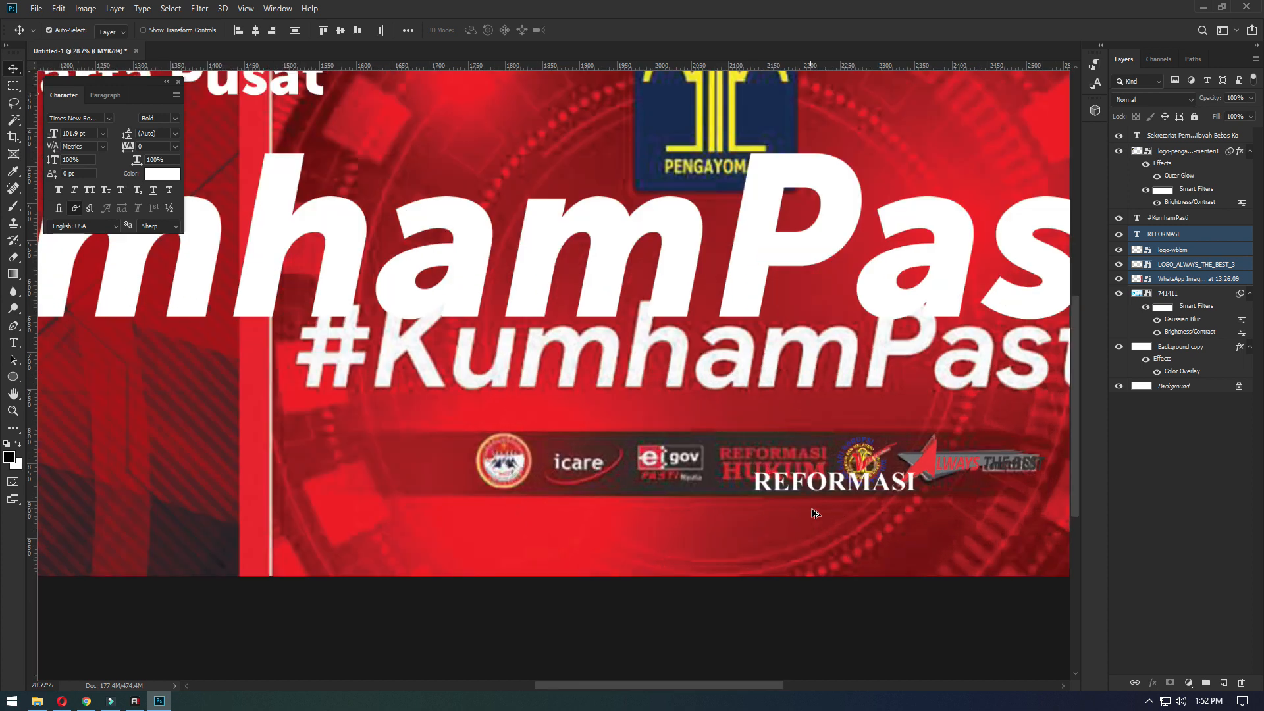
- Move the white REFORMASI text over the red REFORMASI line in the strip and shrink it to about 65.5 pt
scroll(837, 511, up, 6)
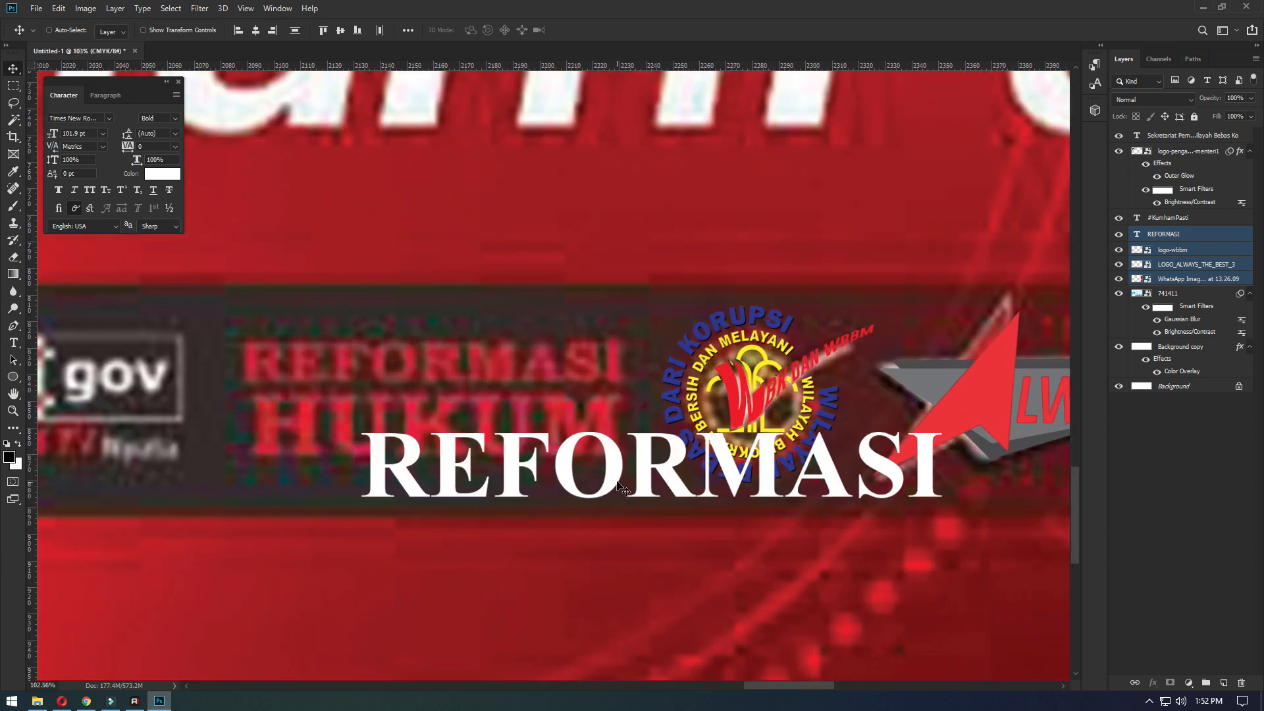
right_click(619, 487)
click(639, 486)
drag(596, 492, 484, 448)
key(ctrl+t)
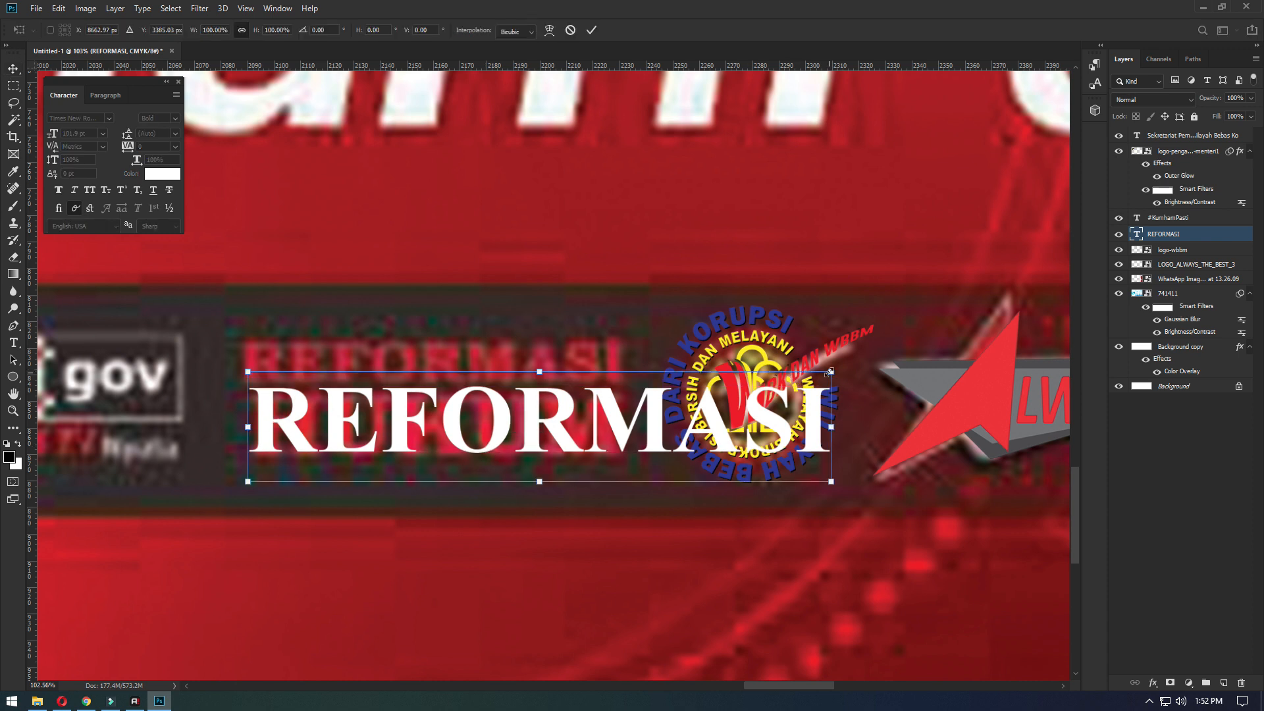
drag(830, 373, 621, 382)
key(Return)
- Duplicate the REFORMASI text just below the original, change the copy to "hukum" and set it in all caps
drag(436, 422, 459, 496)
double_click(459, 472)
key(ctrl+a)
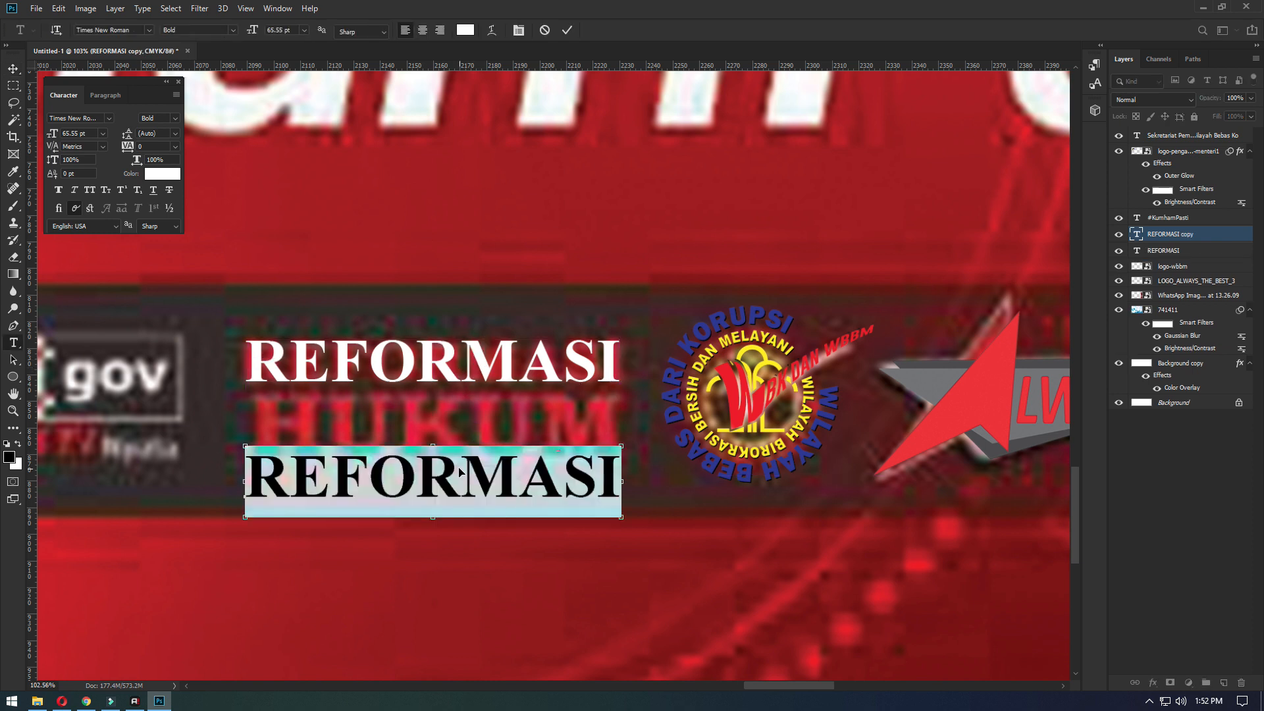
text(hukum)
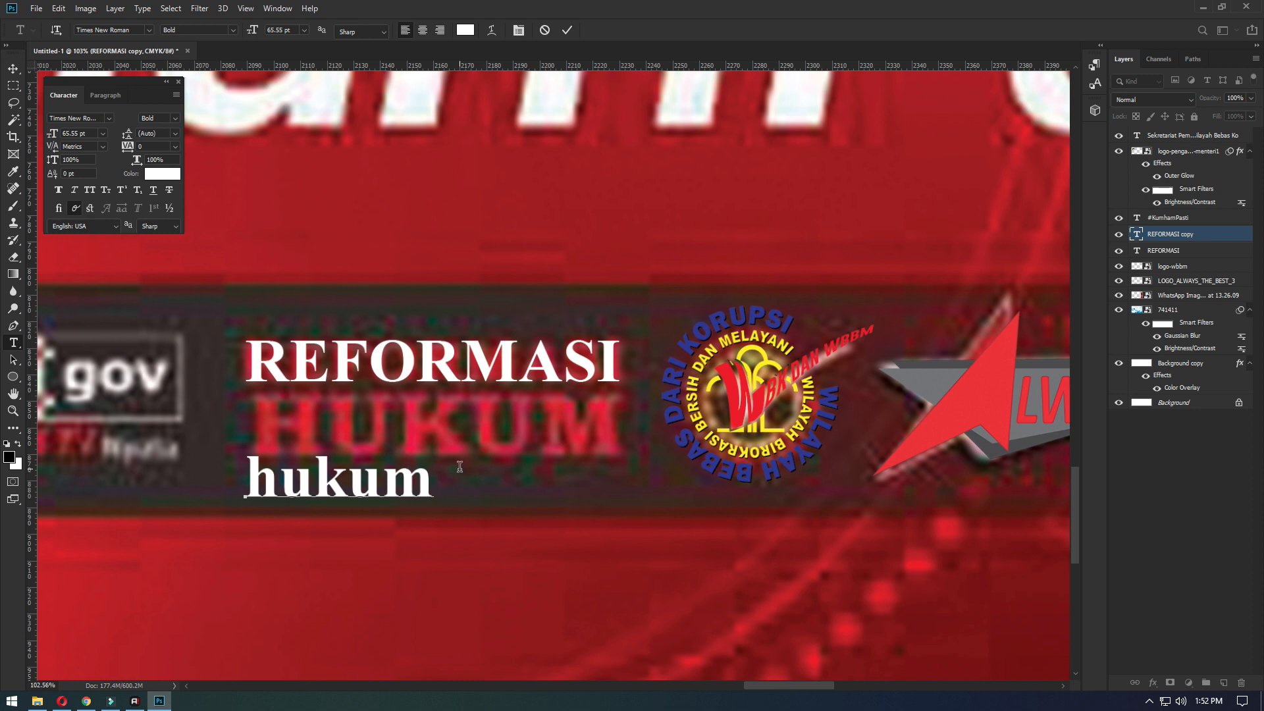
key(ctrl+a)
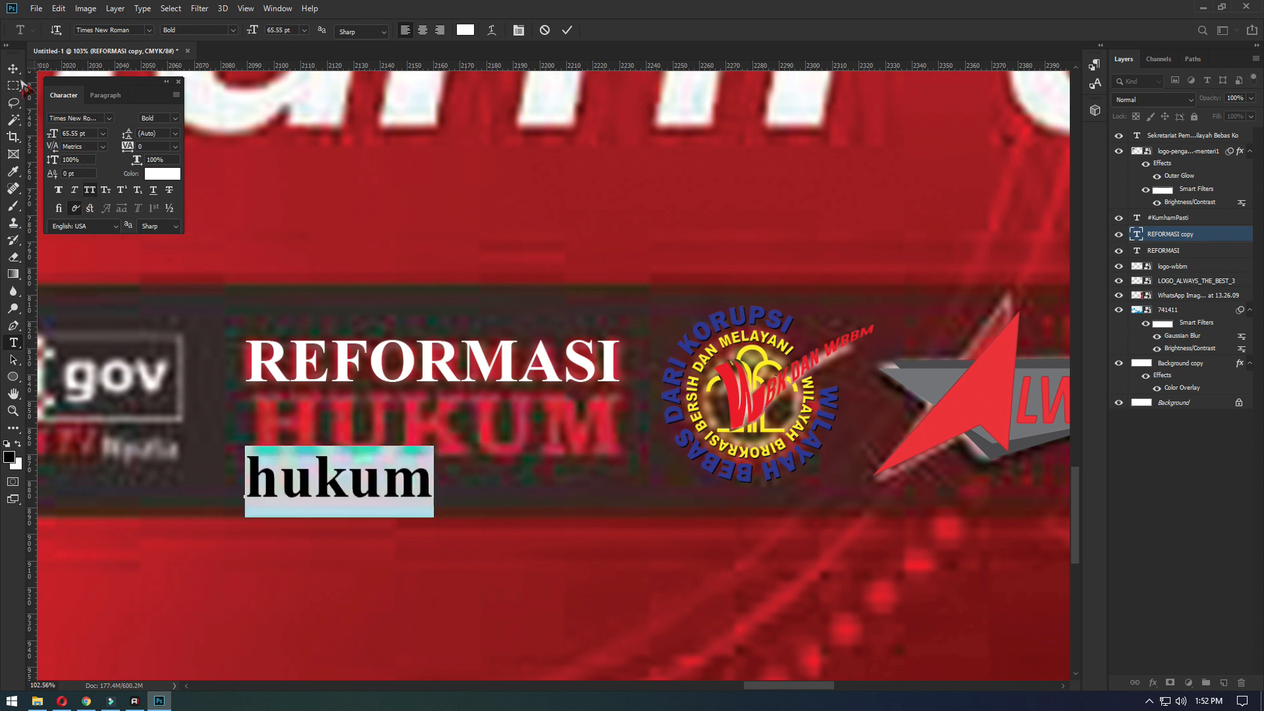
click(13, 68)
- Move the HUKUM text directly under REFORMASI and enlarge it to about 139 mm wide to match the line above
drag(337, 464, 337, 408)
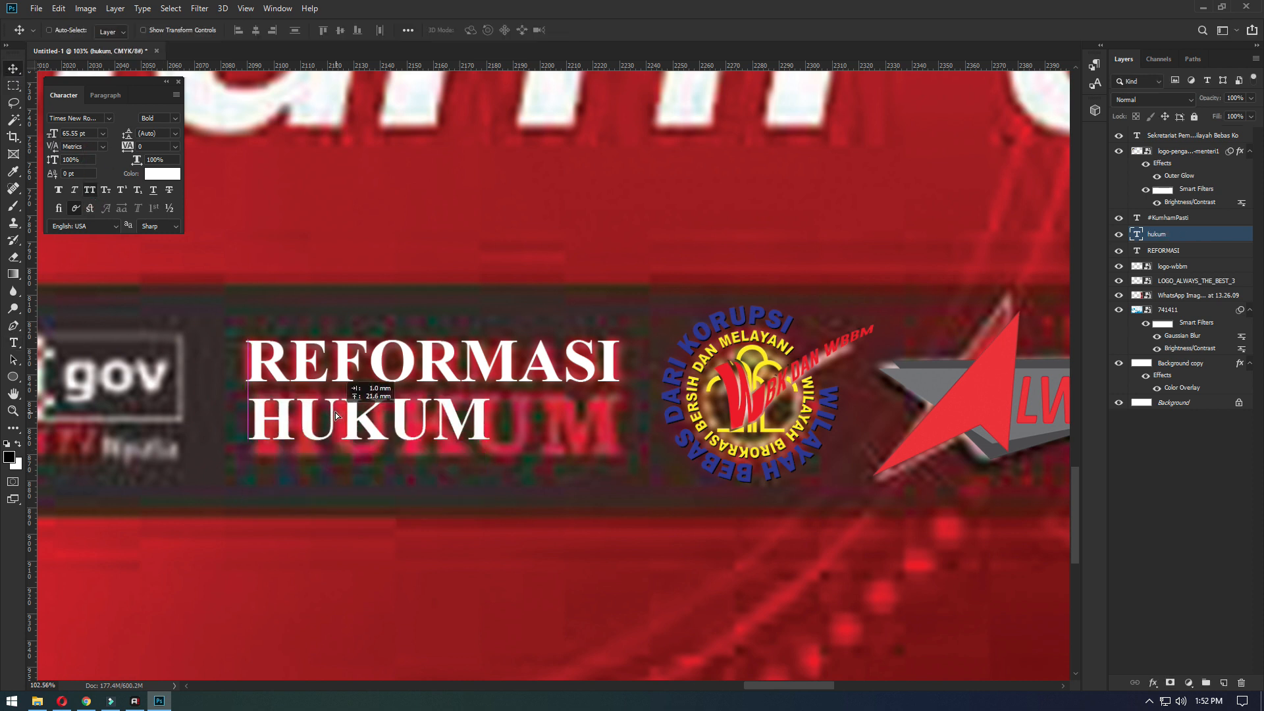
key(ctrl+t)
drag(489, 456, 622, 495)
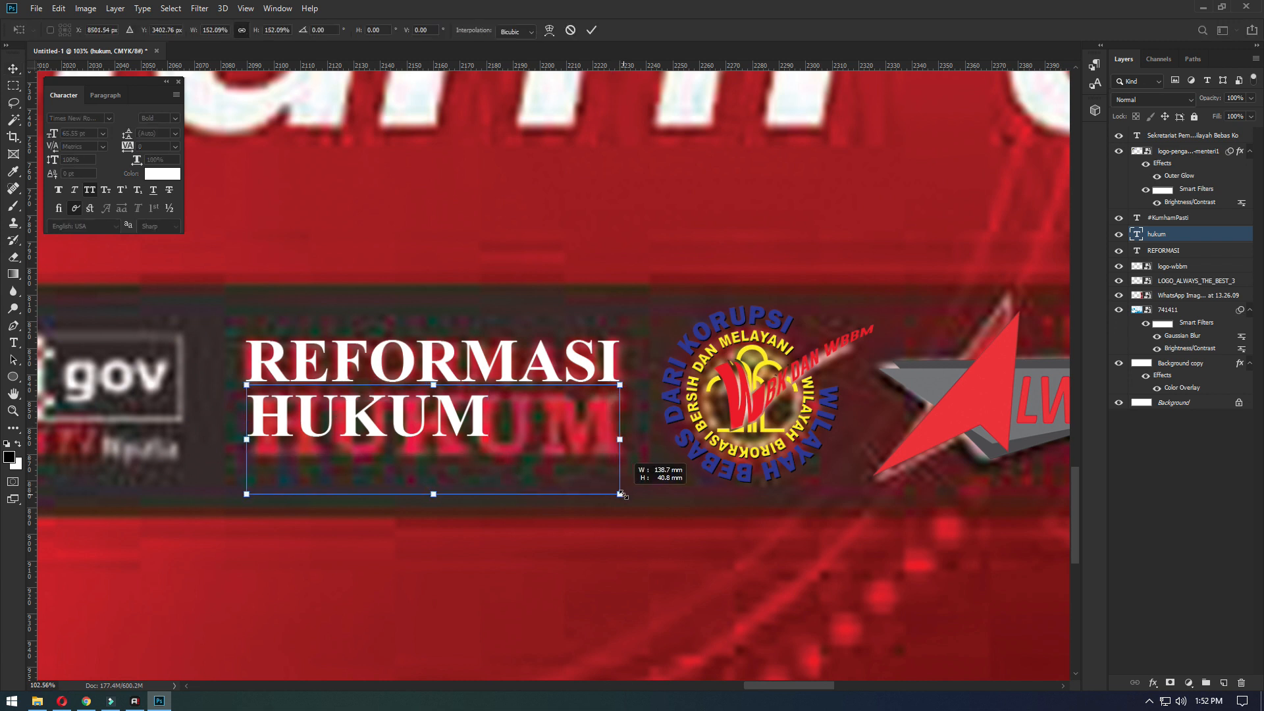
key(Return)
drag(590, 436, 586, 429)
scroll(744, 406, down, 5)
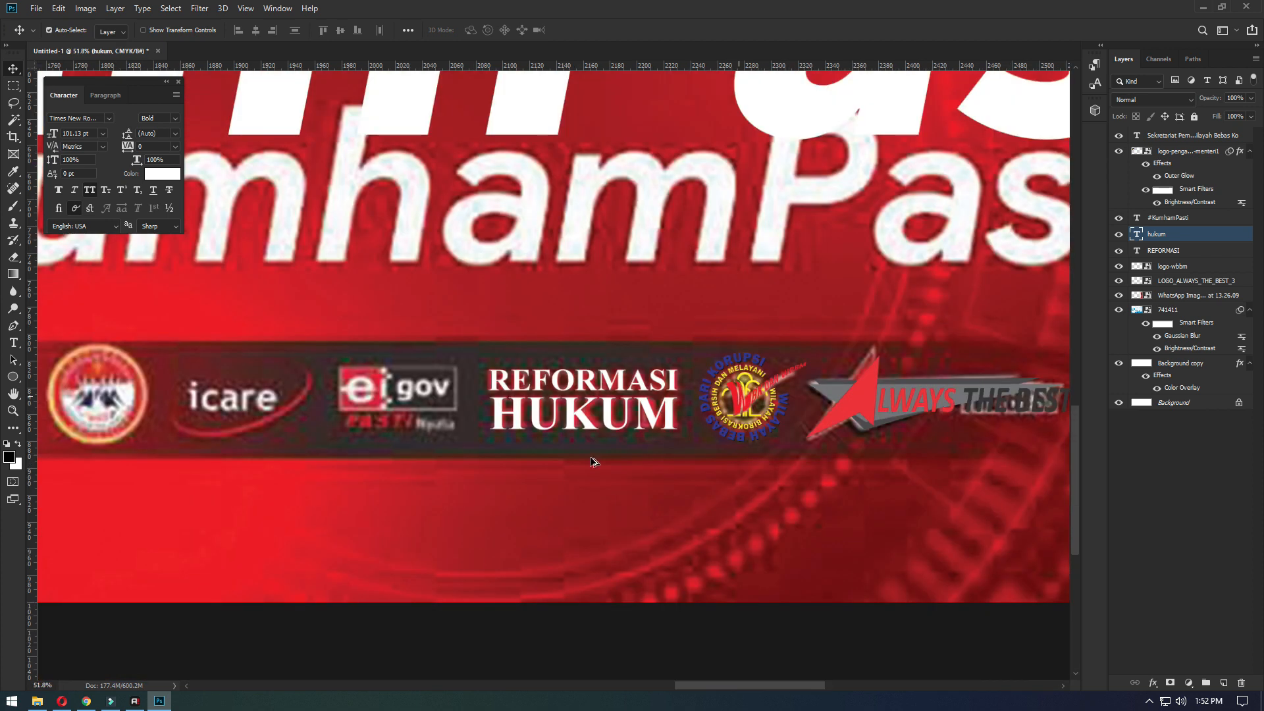
- Place pusdatin-3 from the Kehumkam folder in the logo strip and enlarge it to about 210% over the icare and e-gov logos
scroll(434, 448, up, 3)
drag(346, 453, 517, 502)
drag(372, 495, 427, 495)
drag(604, 476, 533, 475)
scroll(360, 428, down, 2)
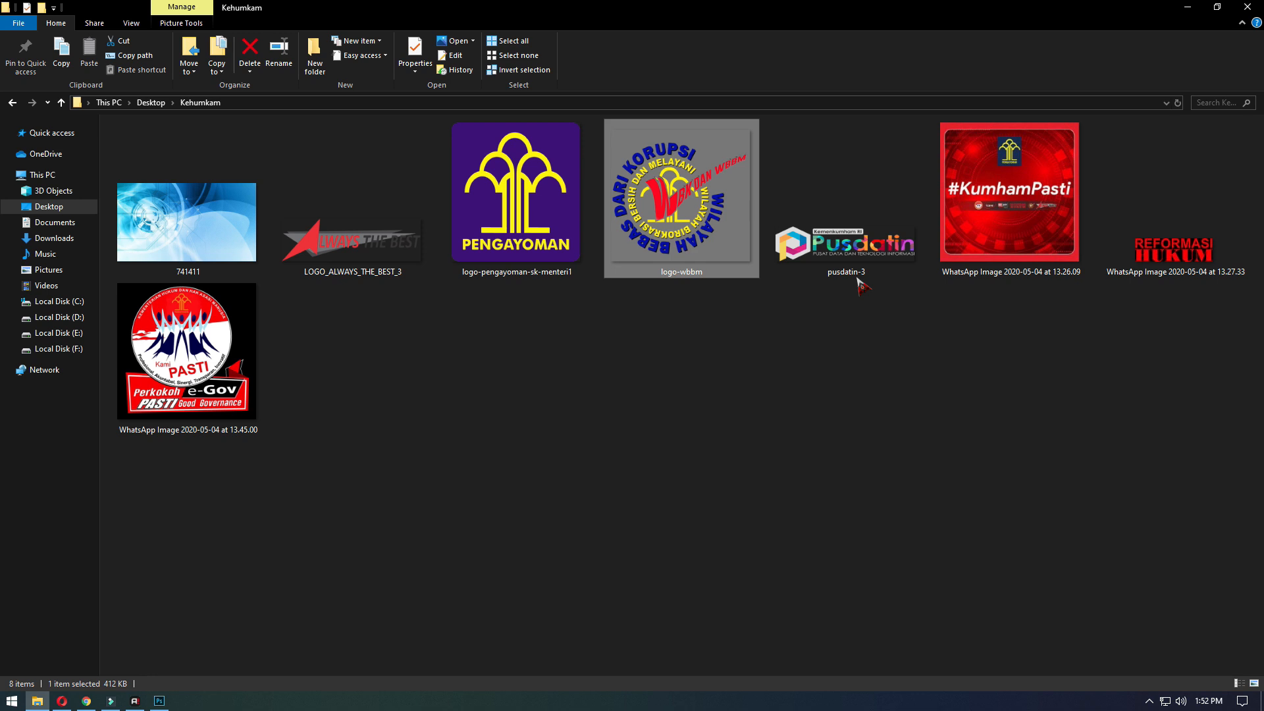
drag(856, 276, 520, 459)
key(Return)
key(ctrl+t)
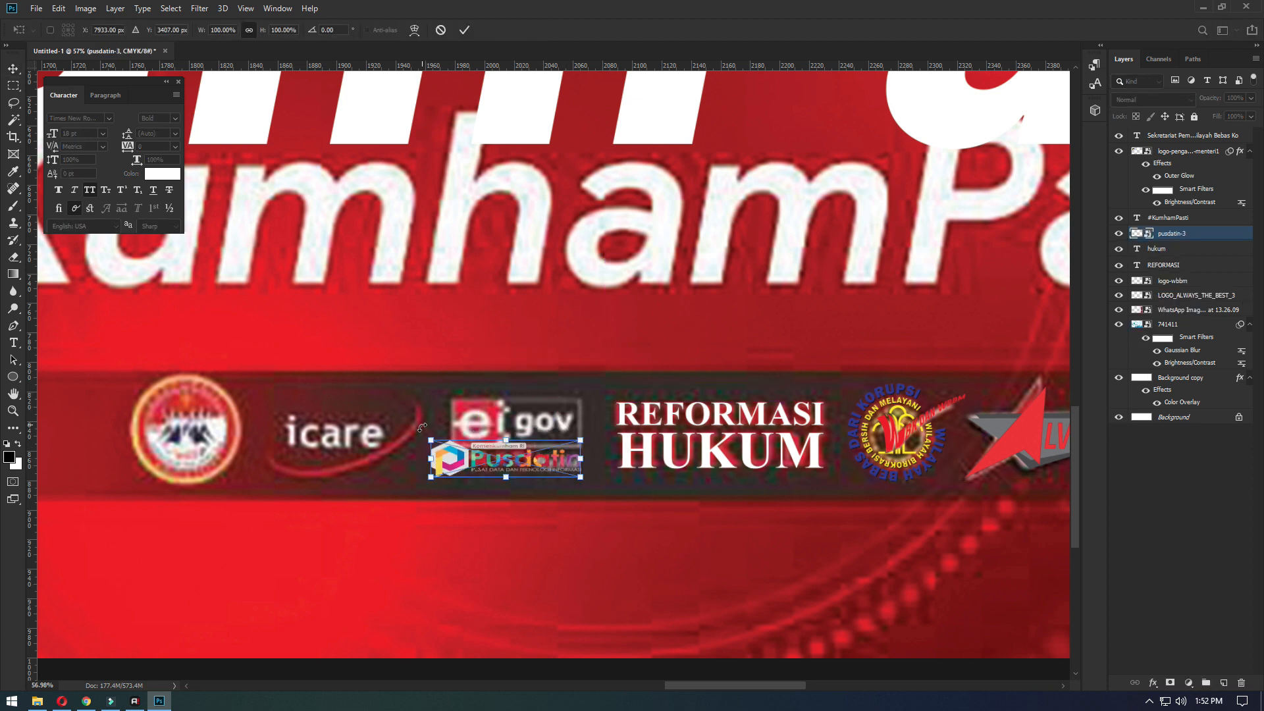
drag(430, 440, 262, 399)
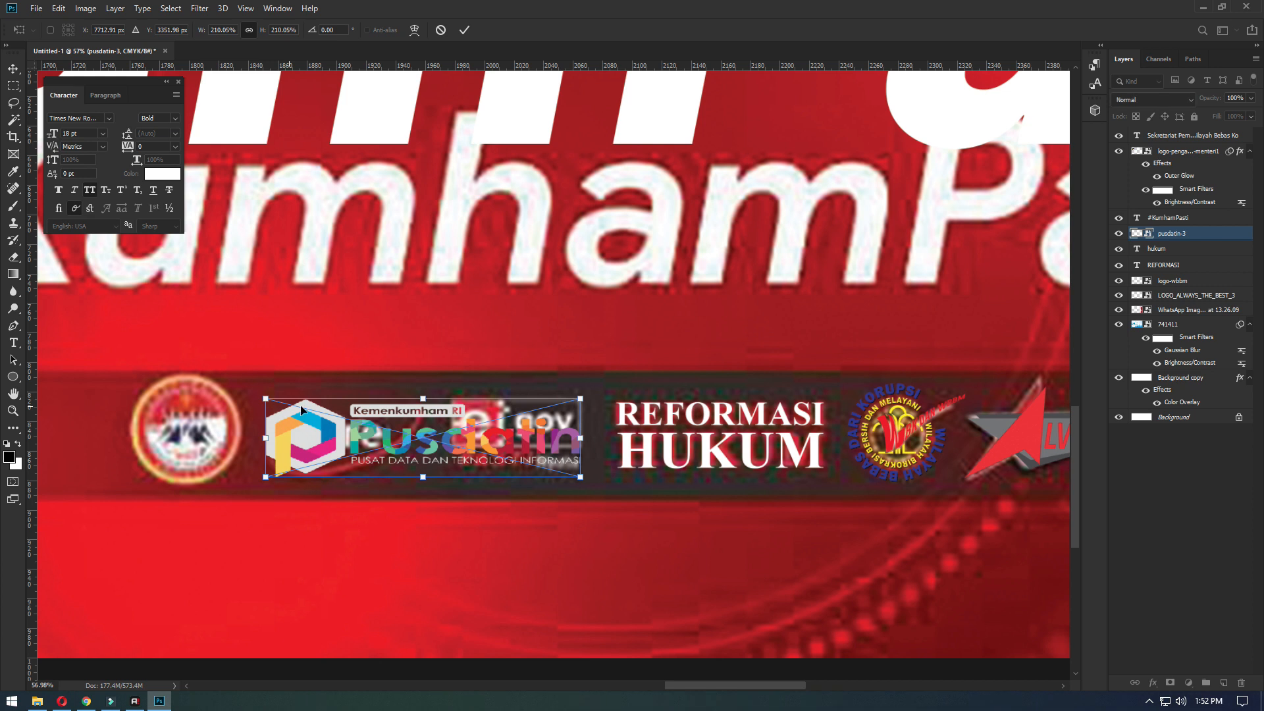
key(Return)
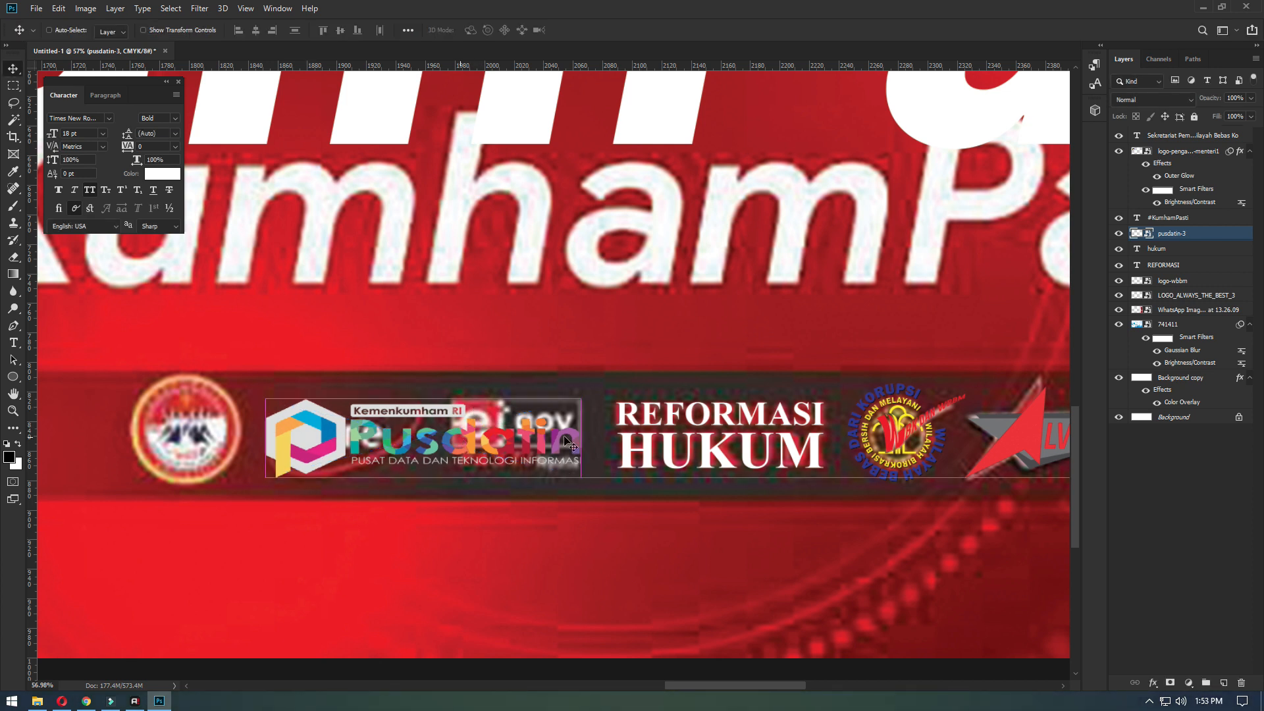
- Open WhatsApp Image 2020-05-04 at 13.45.00 from the Kehumkam folder as a separate document
click(37, 701)
click(224, 374)
drag(224, 374, 863, 38)
key(w)
- Select the black background with the Magic Wand, invert the selection and copy the PASTI logo to a new layer
click(812, 156)
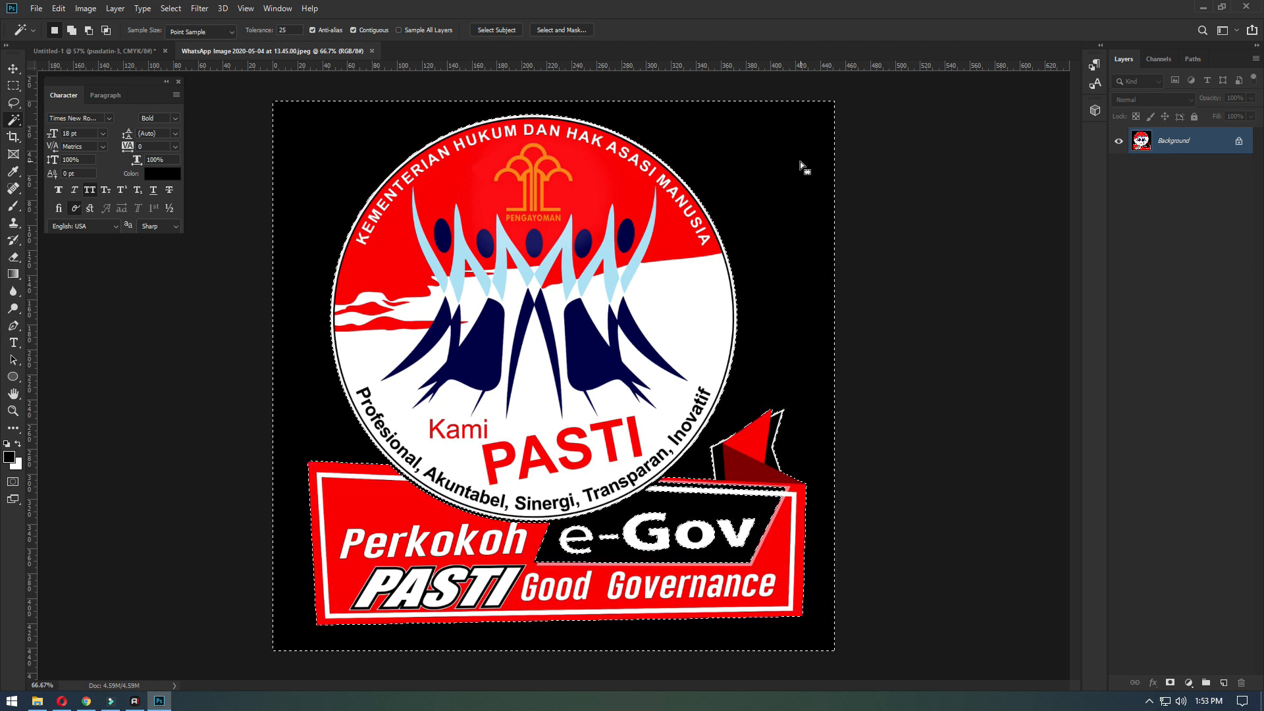
scroll(699, 491, up, 2)
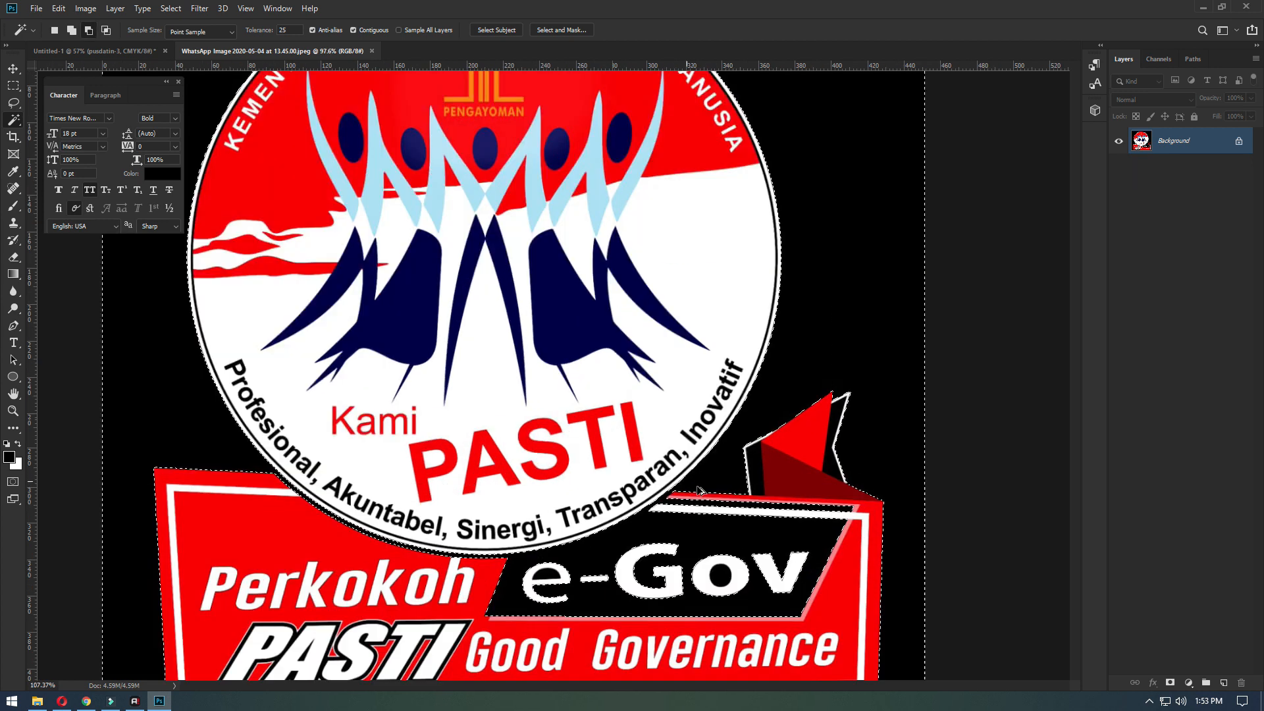
scroll(700, 490, up, 2)
scroll(883, 199, down, 1)
right_click(883, 199)
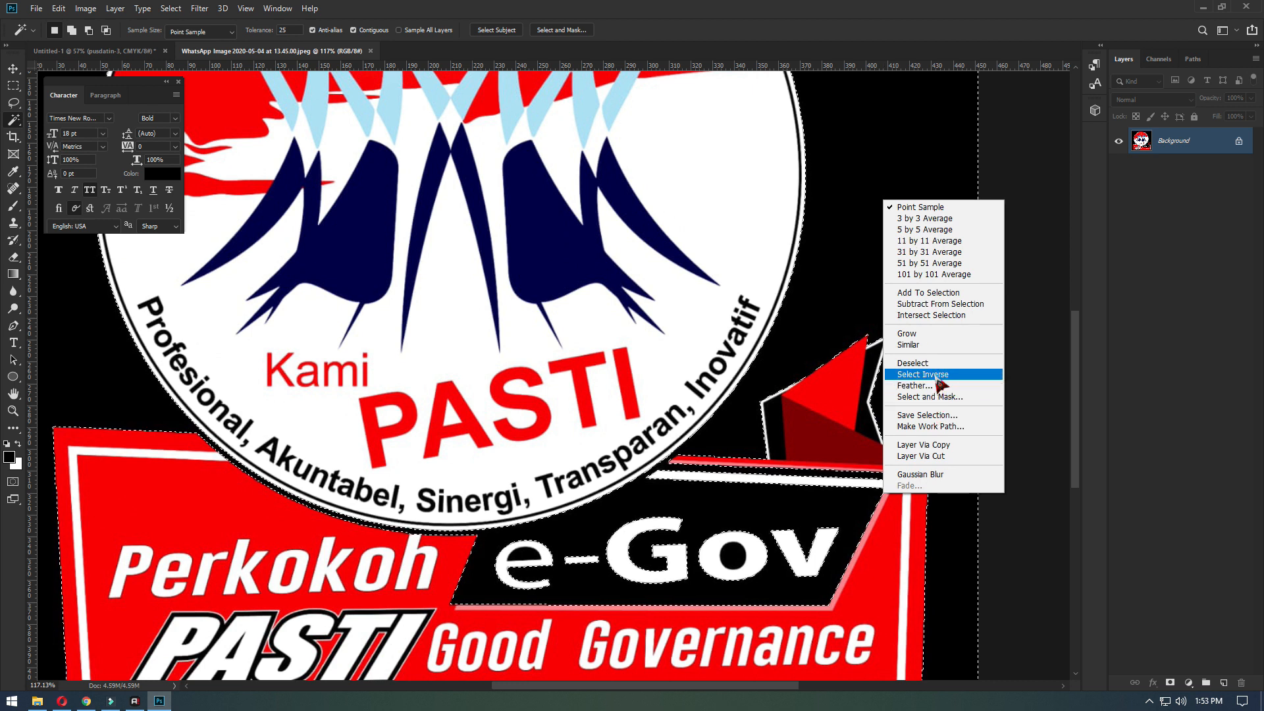
click(937, 380)
key(ctrl+j)
- Trace a closed path with the Pen tool enclosing the black e-Gov panel, staying inside the logo's outer edges
scroll(745, 445, up, 3)
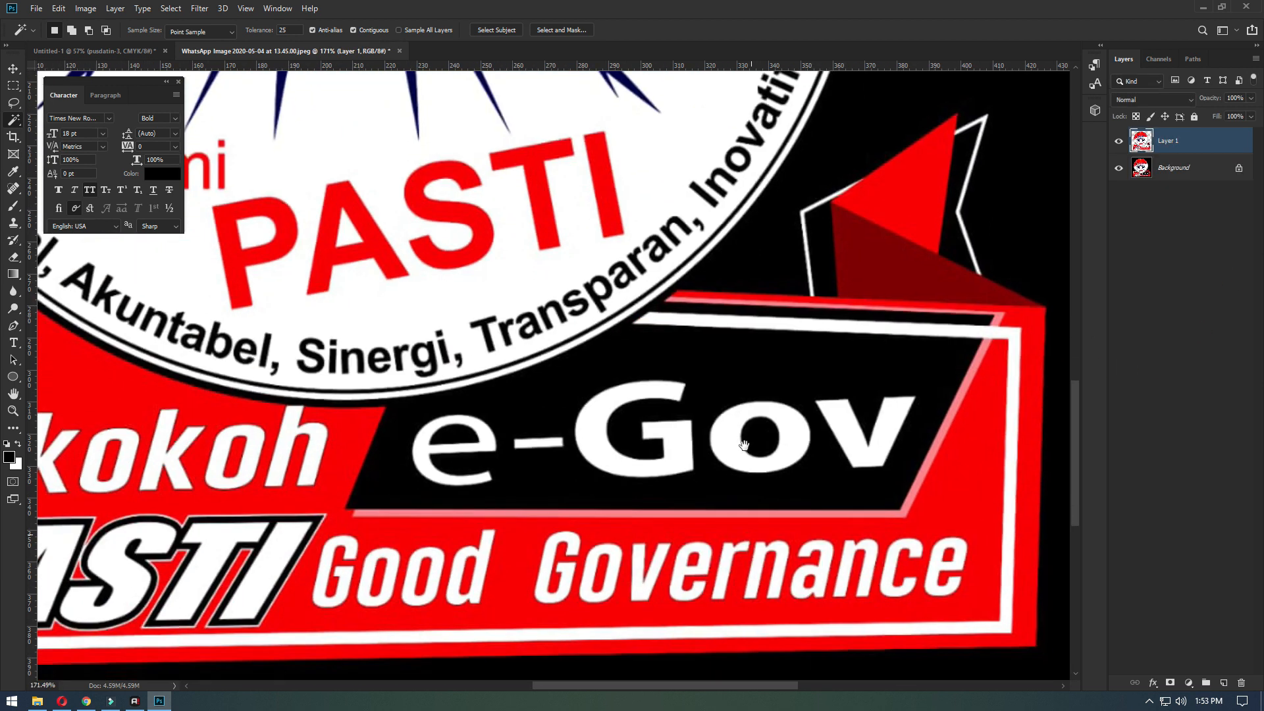
click(1119, 168)
key(p)
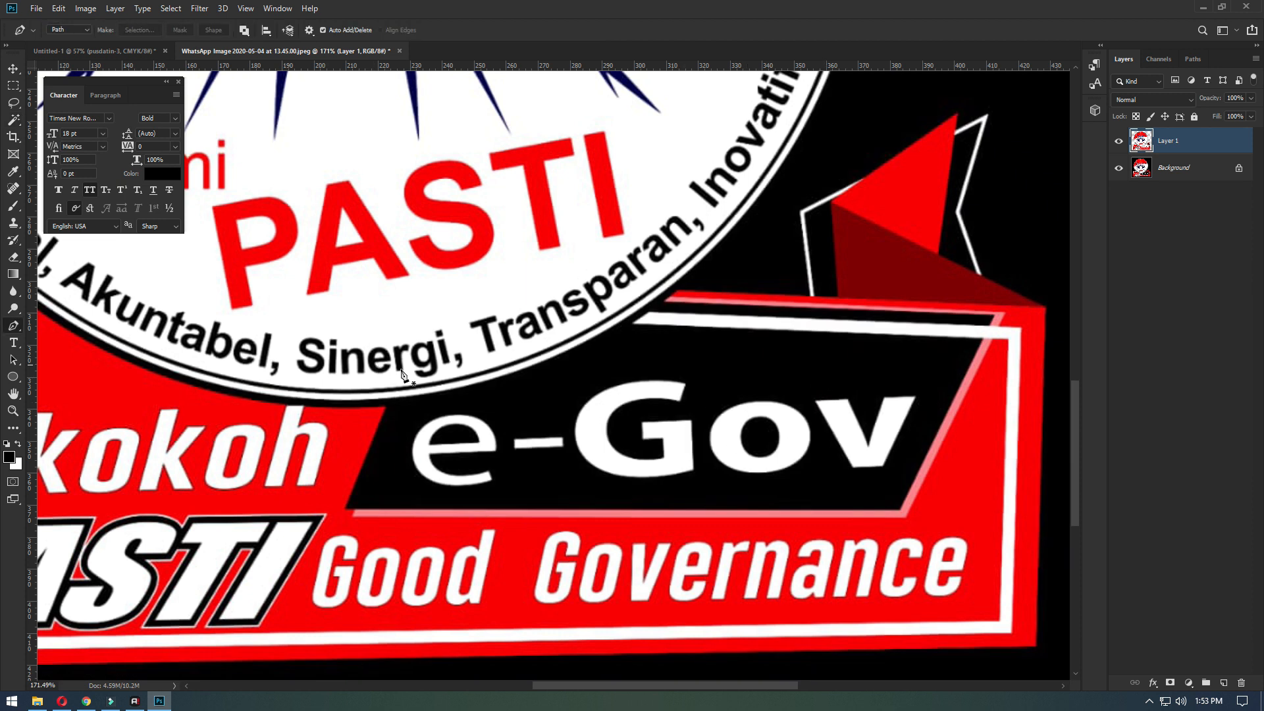
scroll(611, 457, down, 3)
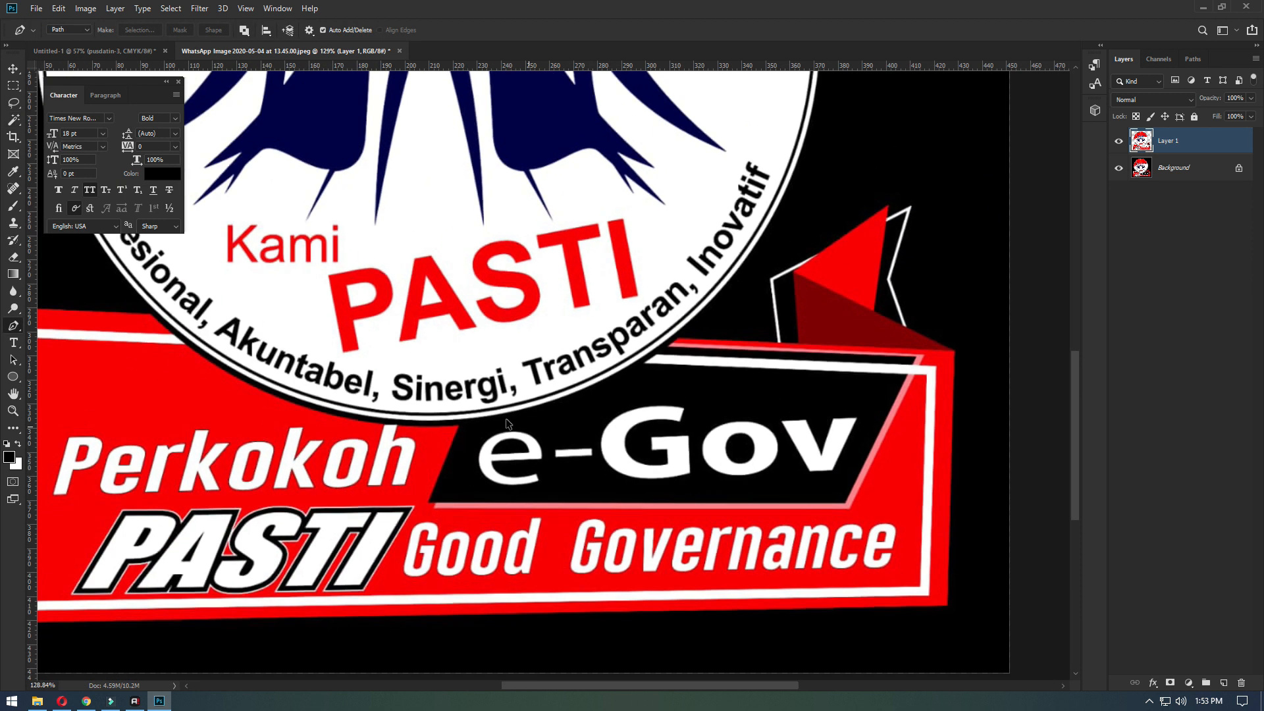
scroll(506, 419, up, 3)
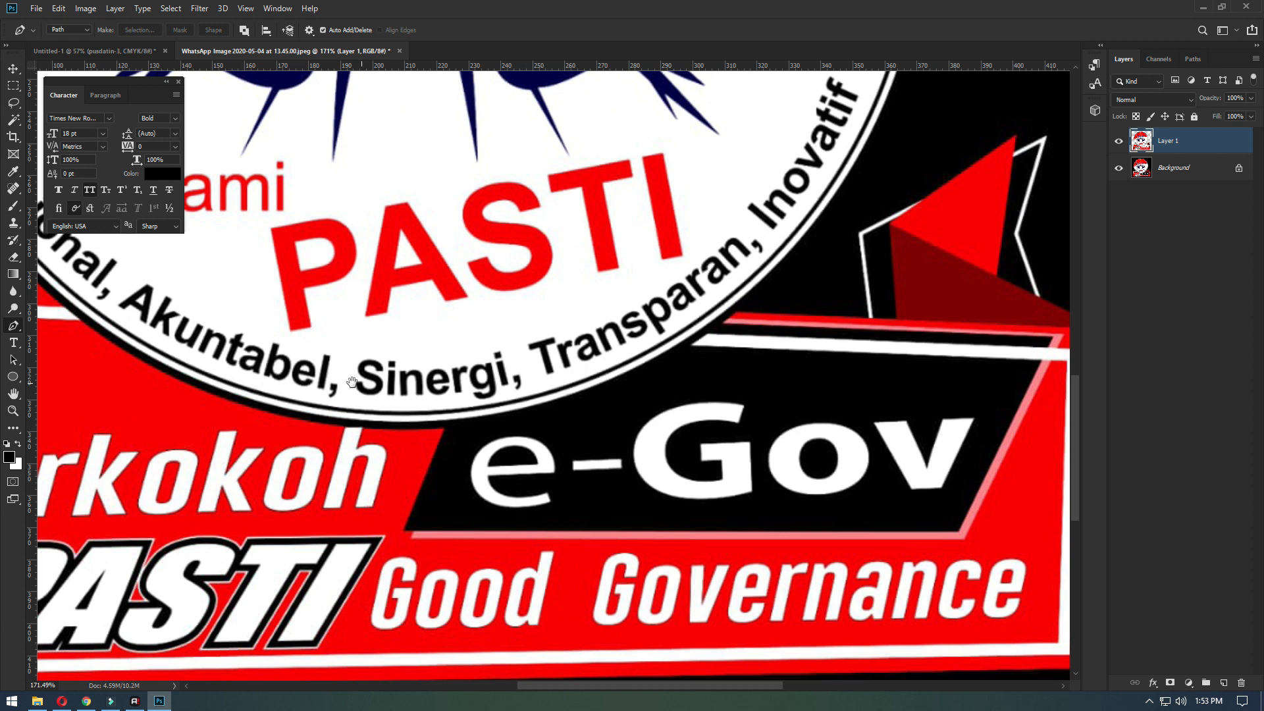
drag(352, 383, 835, 472)
scroll(601, 413, up, 5)
click(444, 370)
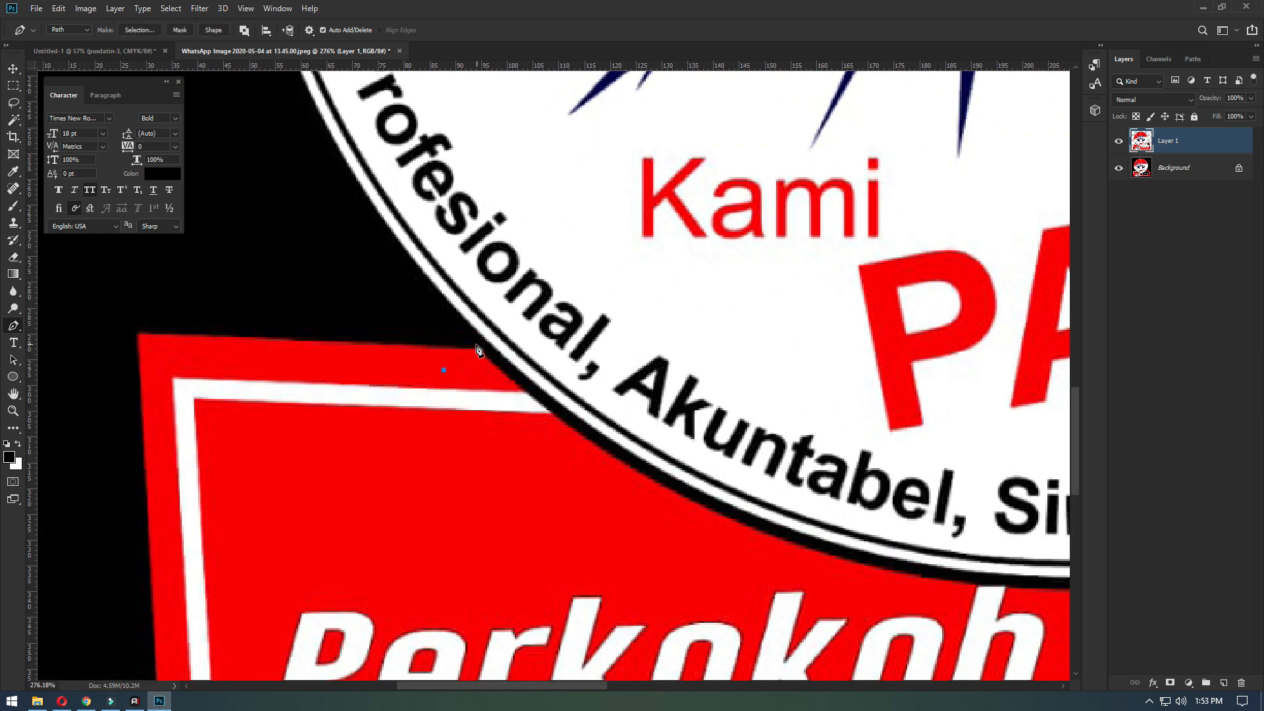
scroll(89, 344, down, 5)
scroll(621, 369, up, 4)
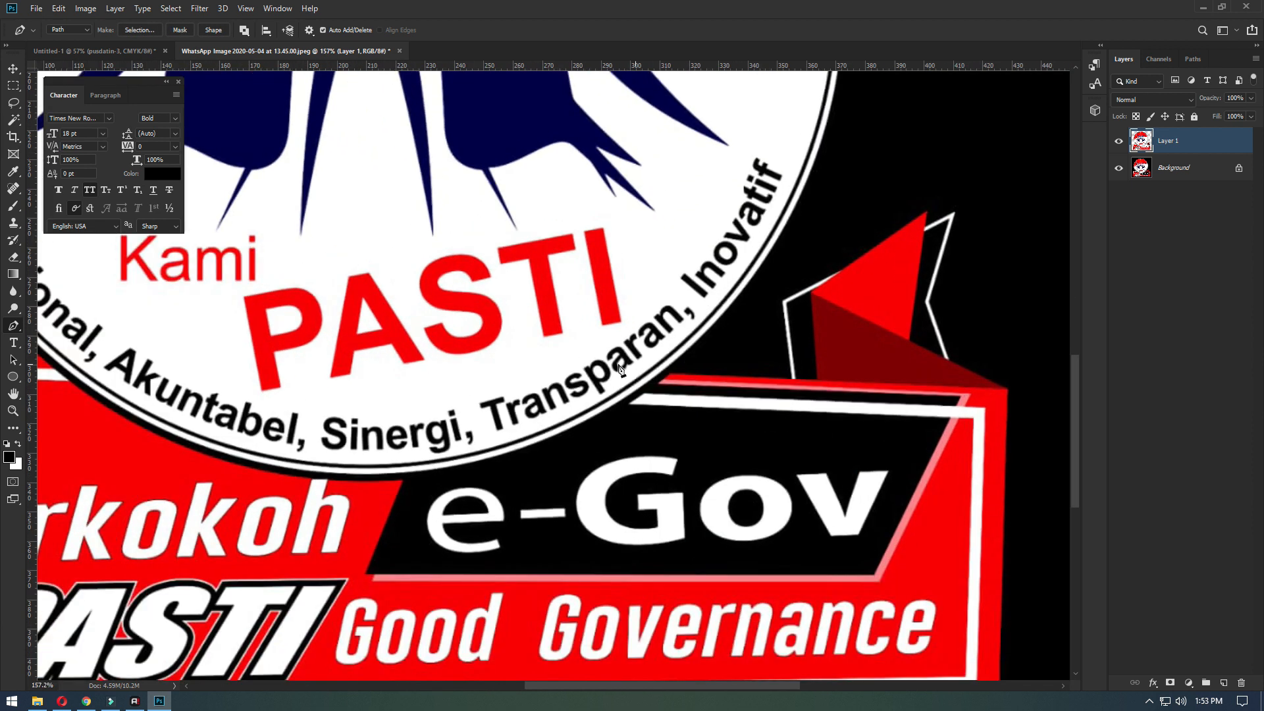
click(987, 389)
click(894, 620)
click(319, 618)
drag(217, 573, 233, 528)
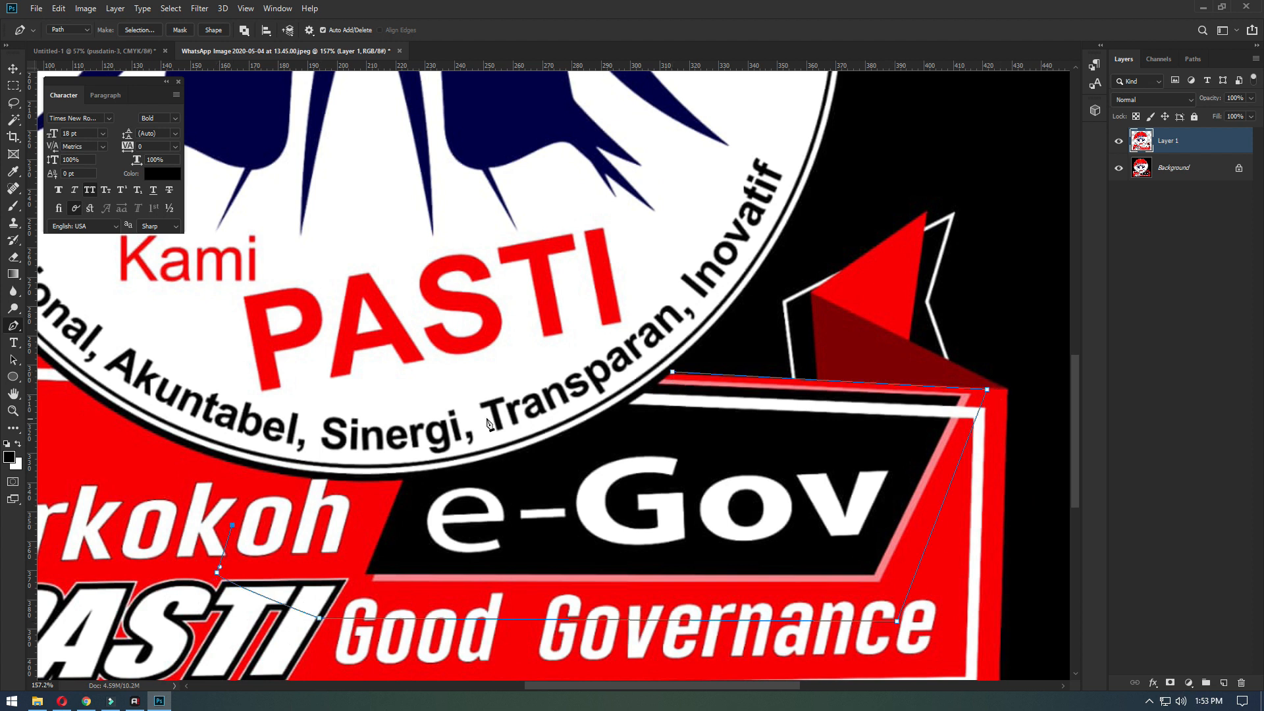
scroll(229, 413, down, 2)
click(205, 373)
- Convert the path around the e-Gov panel into a new selection with a feather radius of 0 pixels
right_click(410, 356)
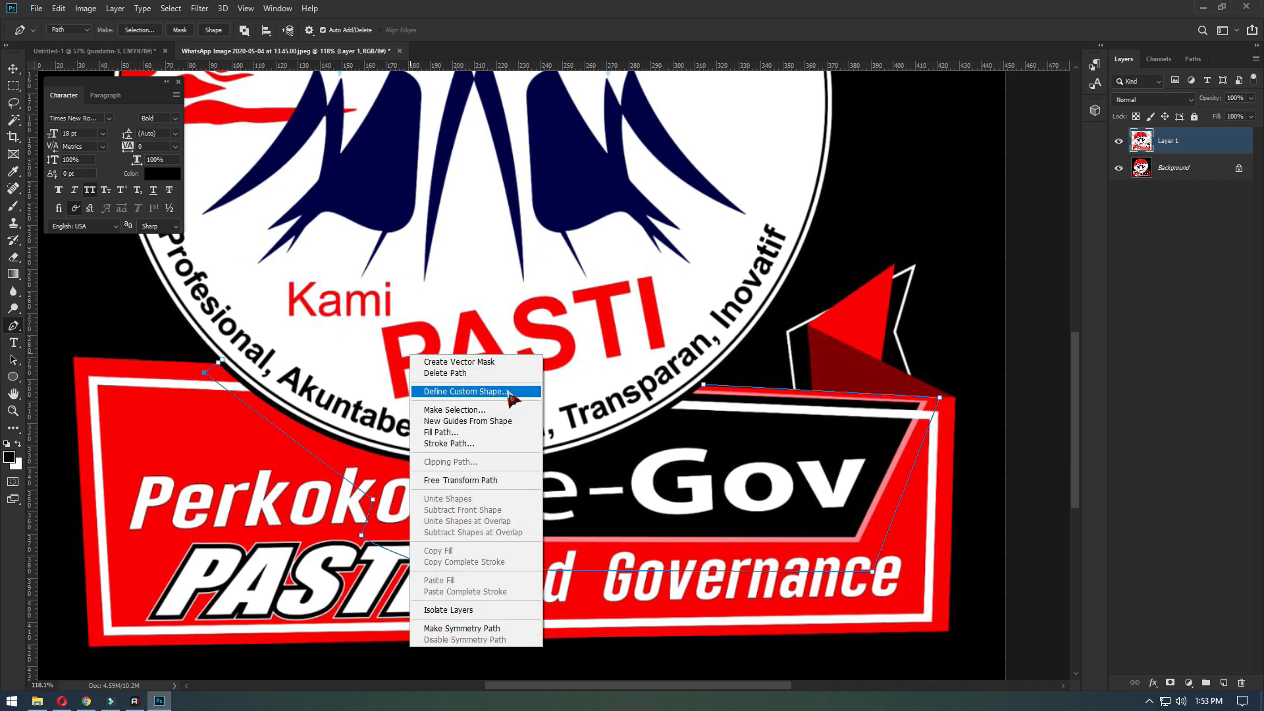
click(461, 410)
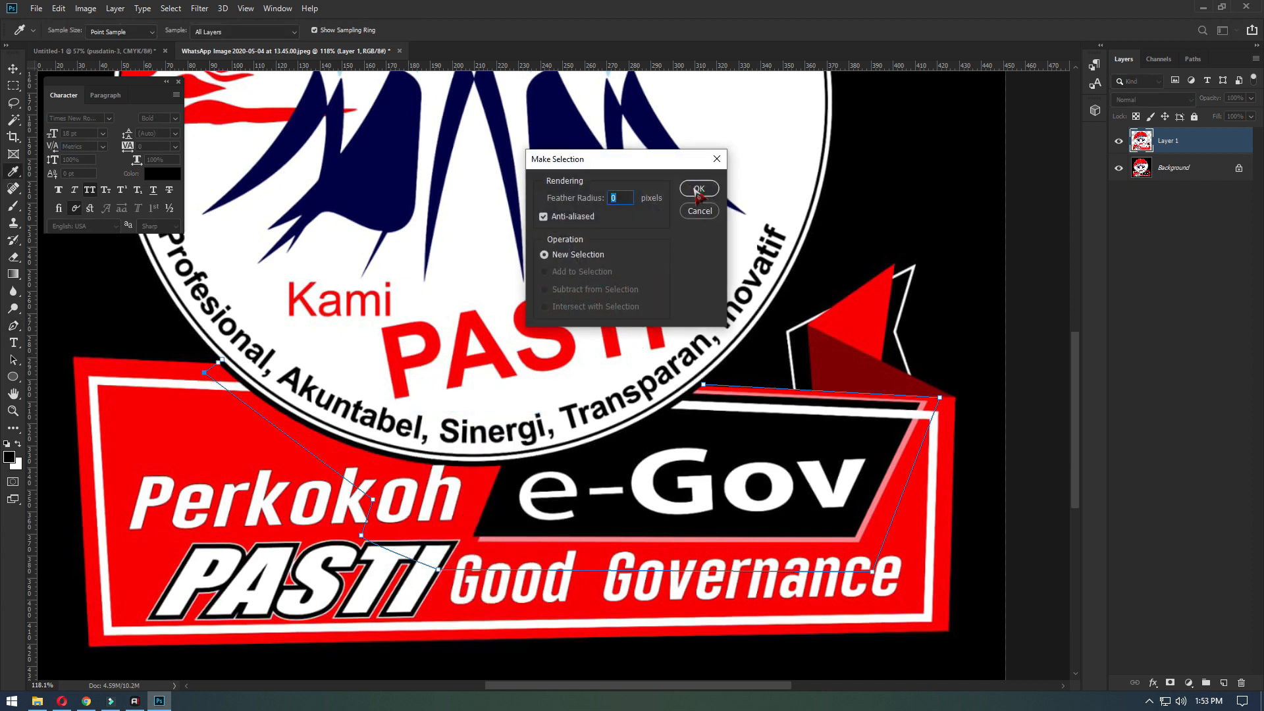
click(698, 193)
- Copy the selected e-Gov area from the Background to a new layer and merge it with Layer 1
click(1188, 170)
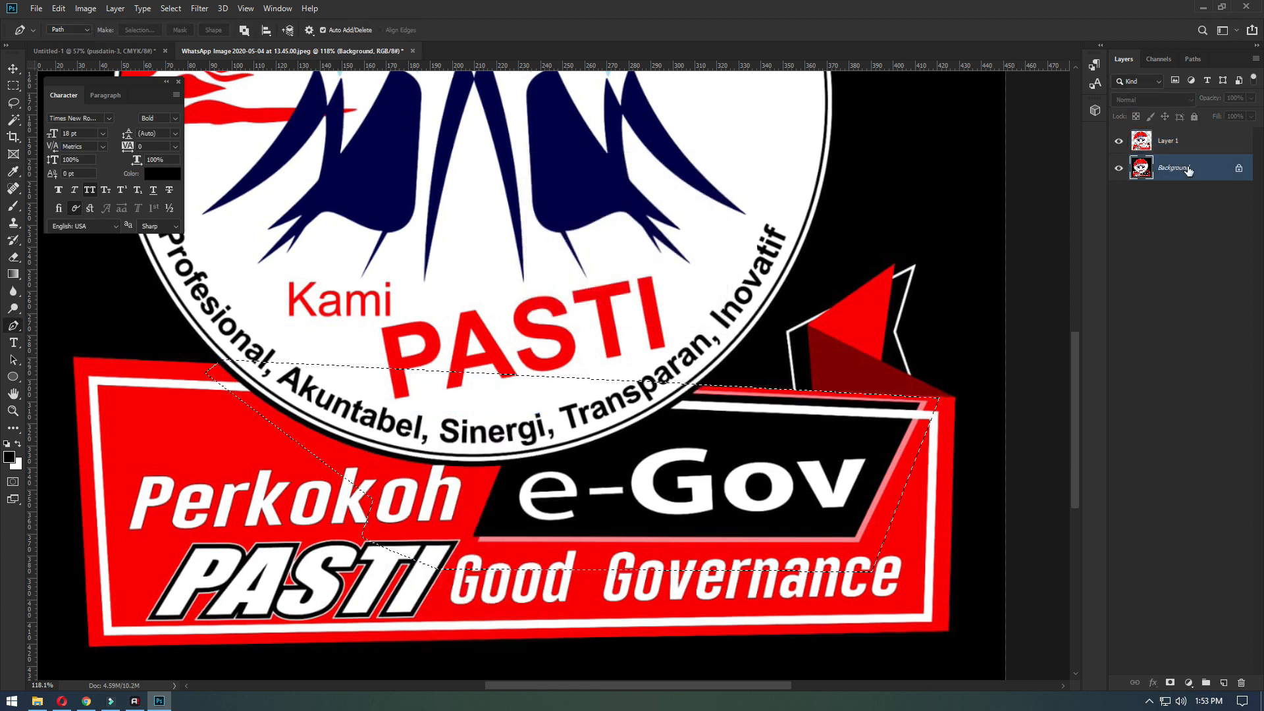
key(ctrl+j)
ctrl+click(1190, 146)
key(ctrl+e)
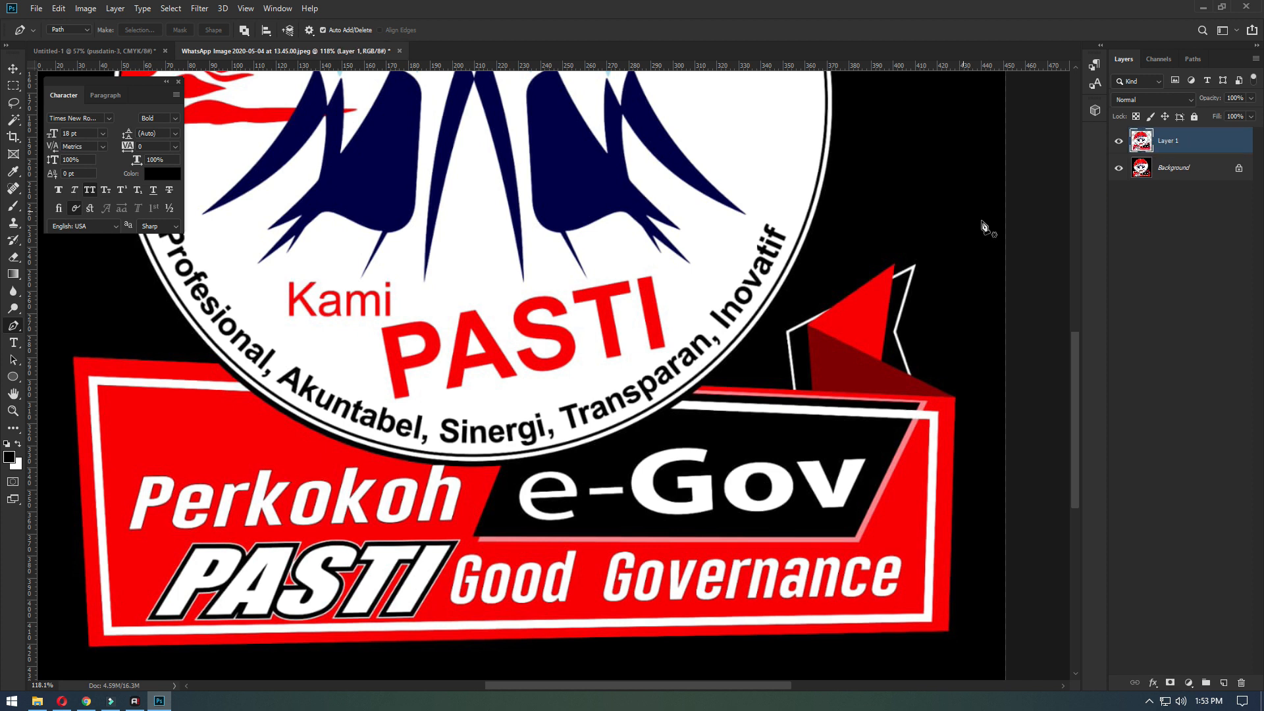
- Move the cut-out PASTI logo from its document into the Untitled-1 banner document
key(v)
drag(493, 278, 699, 372)
drag(639, 441, 219, 347)
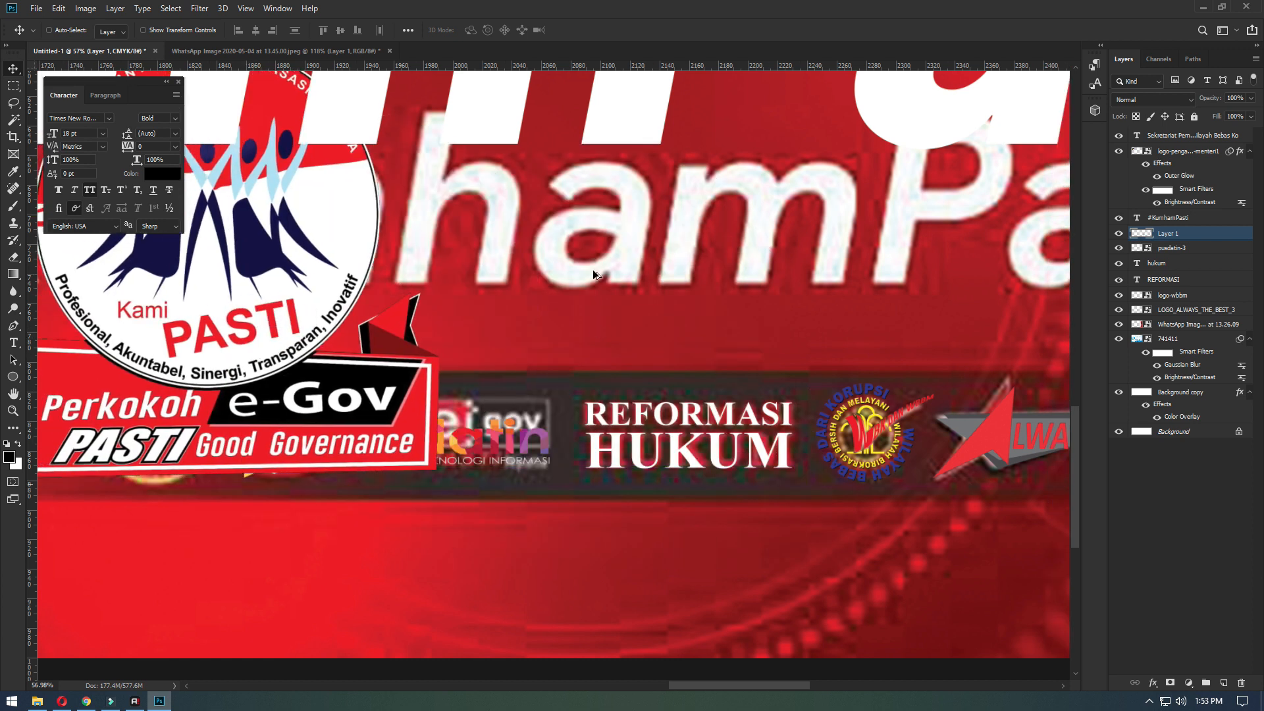
- Shrink the PASTI logo to about 30% and move it onto the round logo in the strip
key(ctrl+t)
scroll(702, 413, down, 2)
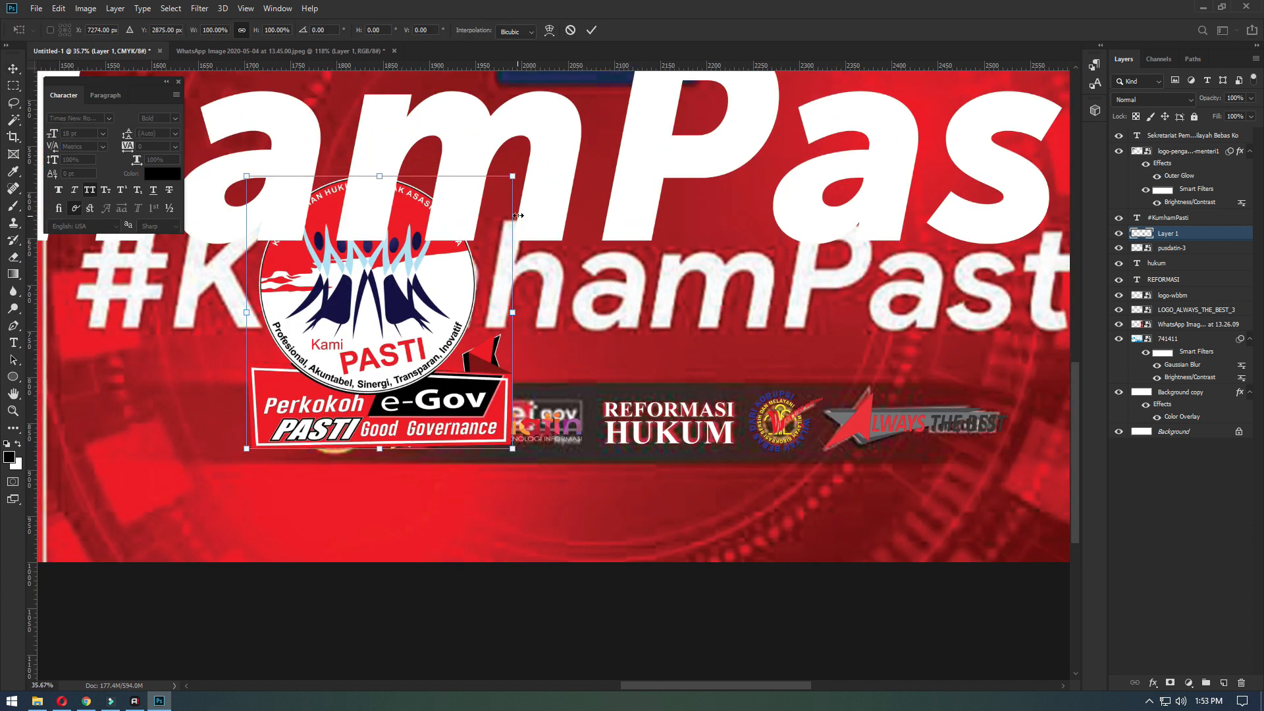
drag(440, 285, 341, 398)
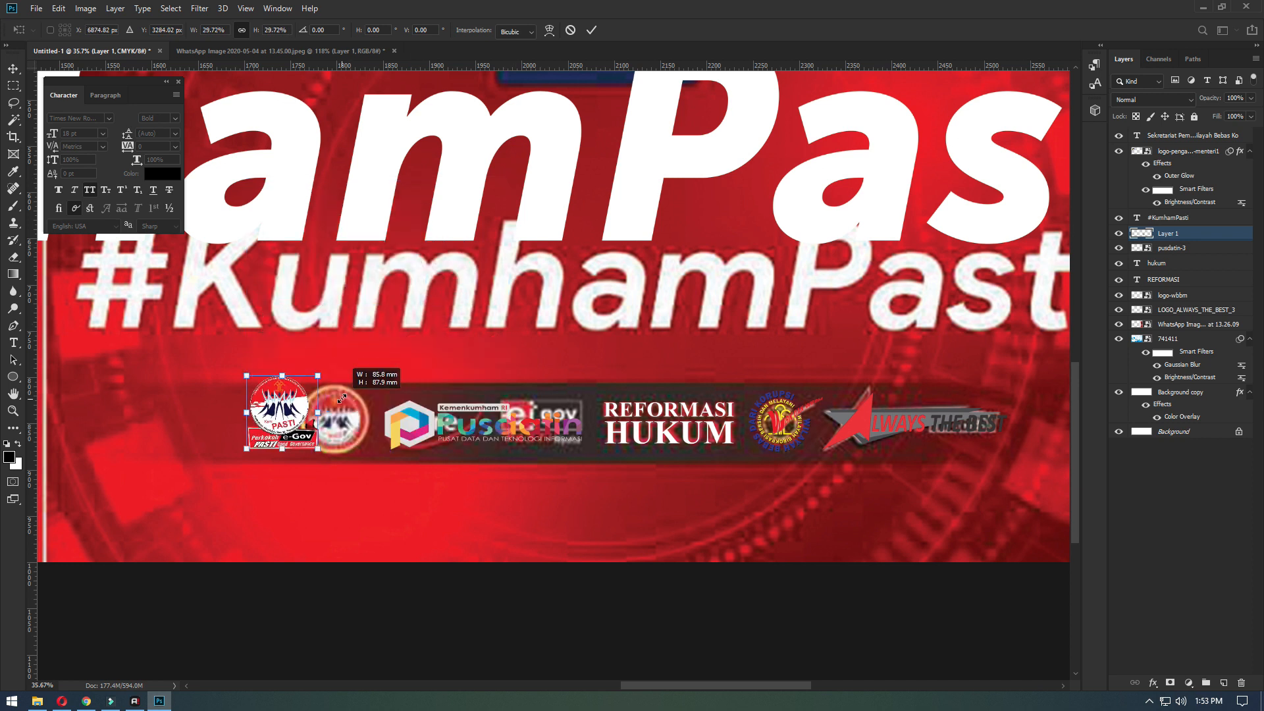
key(Return)
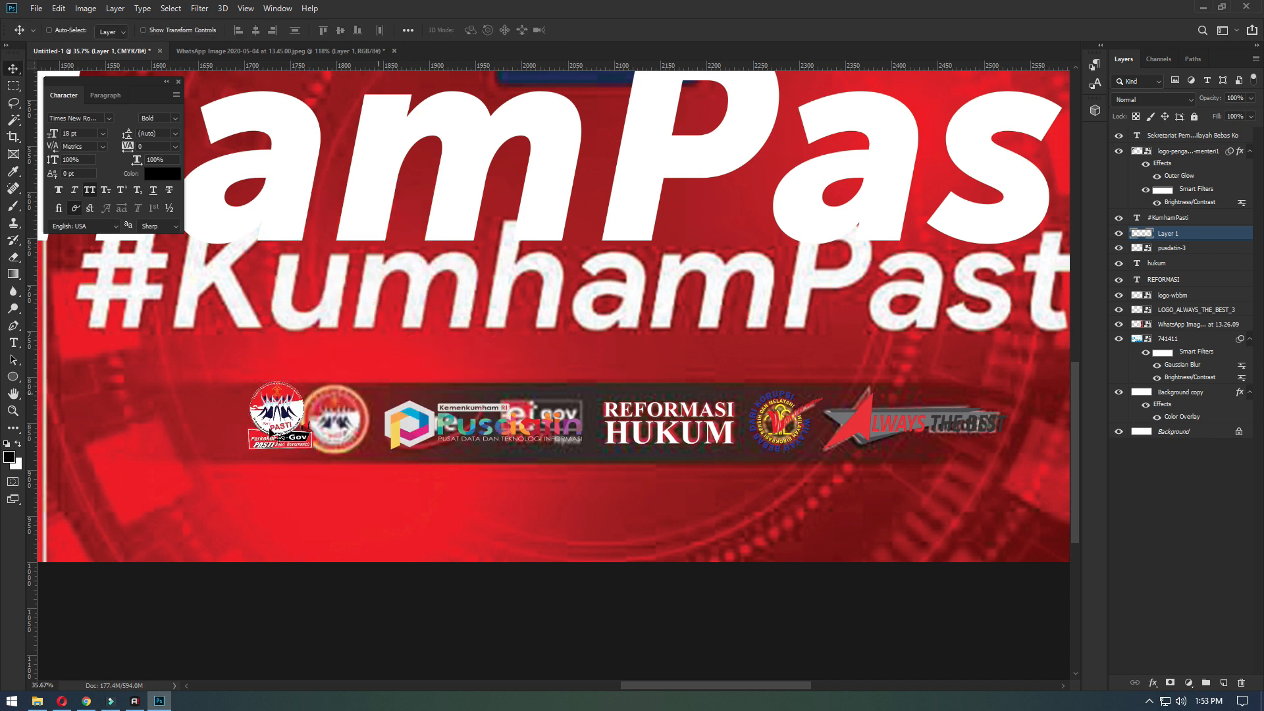
scroll(257, 441, up, 2)
scroll(288, 446, left, 2)
drag(282, 430, 345, 438)
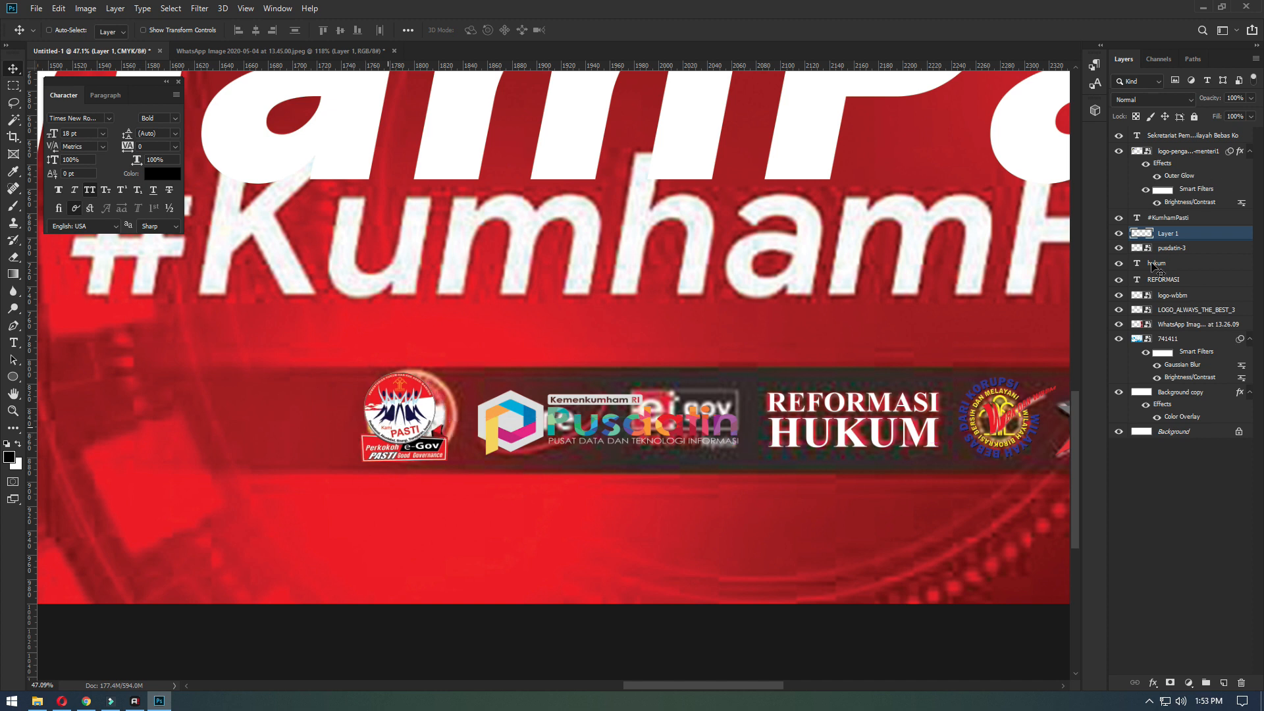
- Hide the WhatsApp reference image and group the logo layers from Layer 1 down to LOGO_ALWAYS_THE_BEST_3
scroll(1121, 337, right, 1)
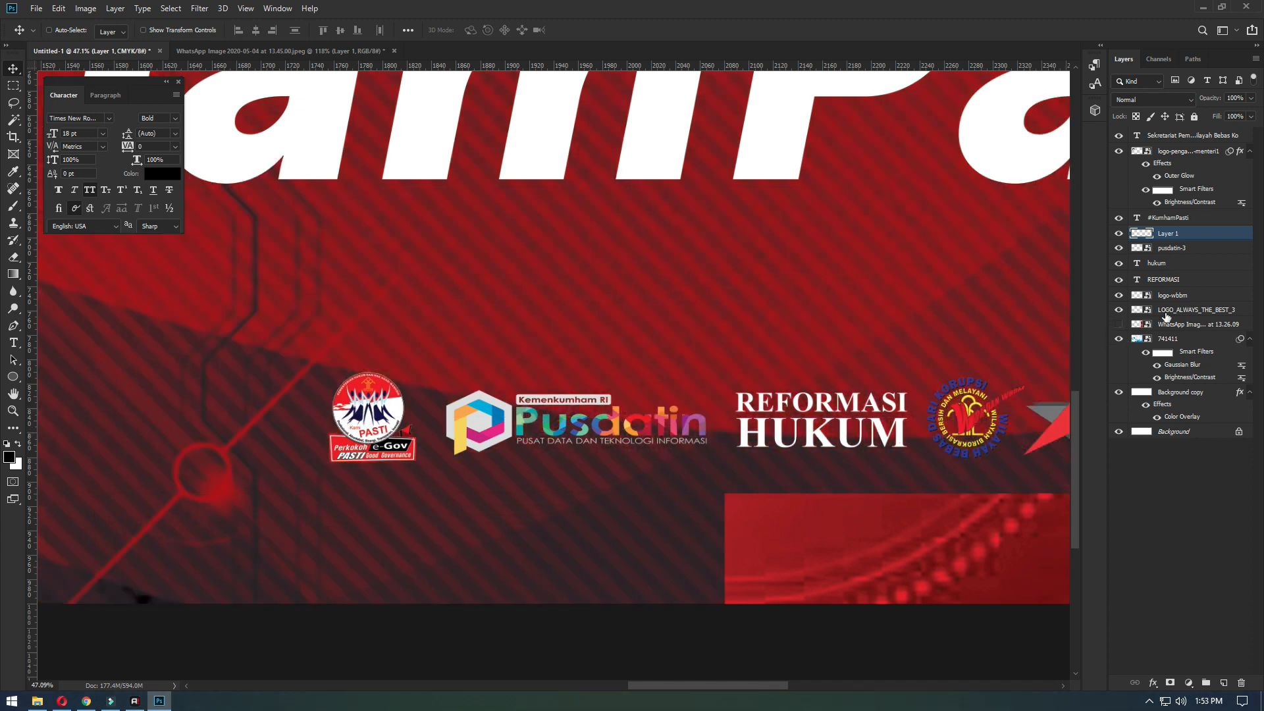
click(1166, 312)
shift+click(1170, 236)
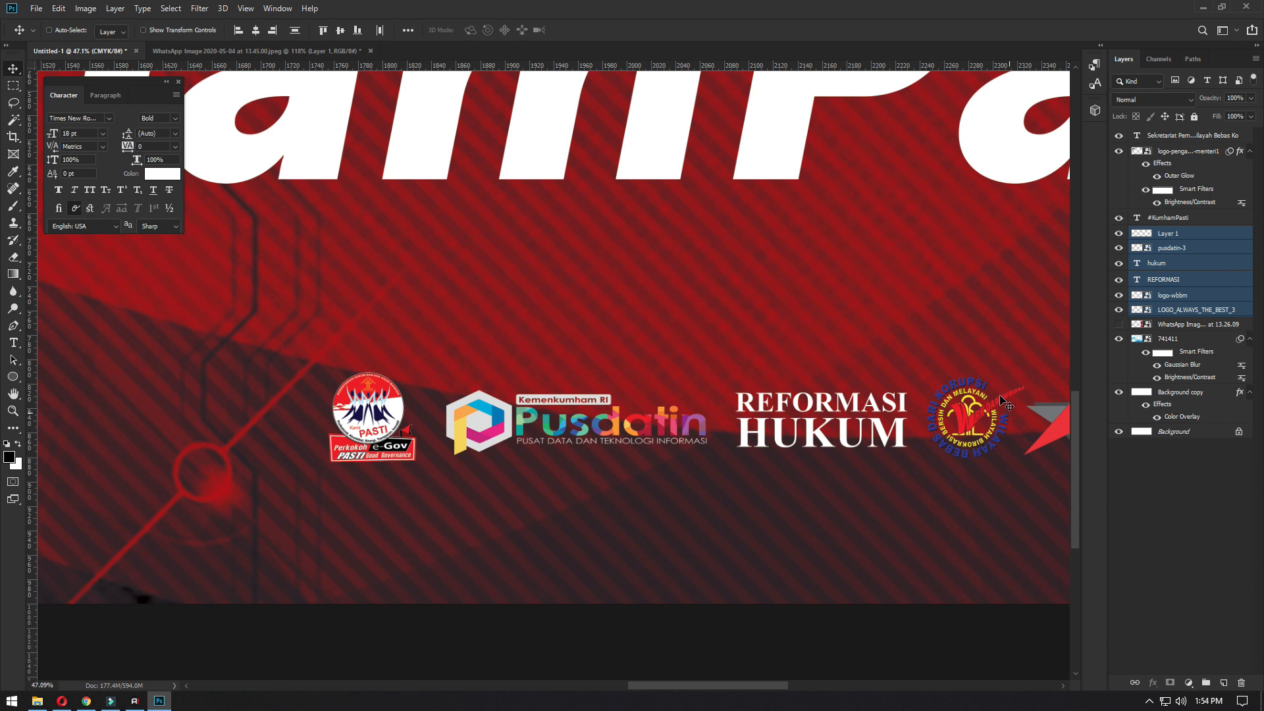
key(ctrl+g)
key(ctrl+0)
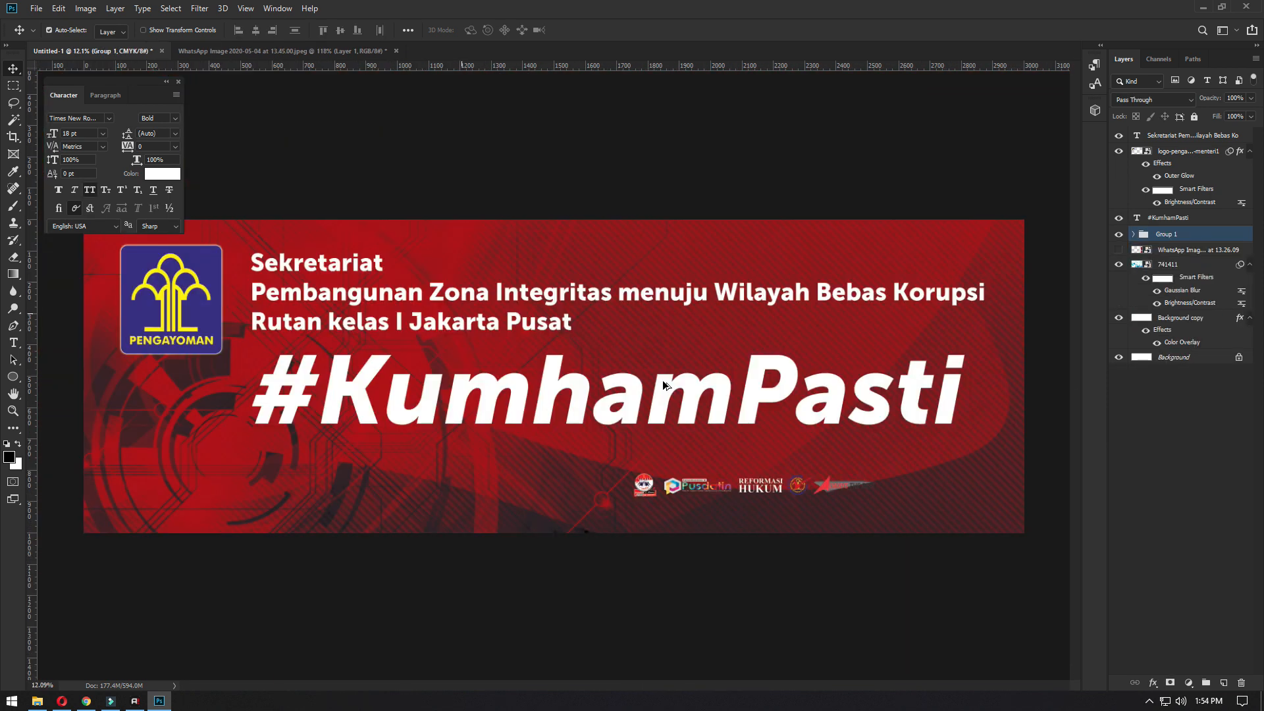
- Move the logo group to the banner's lower-right corner and enlarge it proportionally beneath the #KumhamPasti text
drag(774, 494, 900, 515)
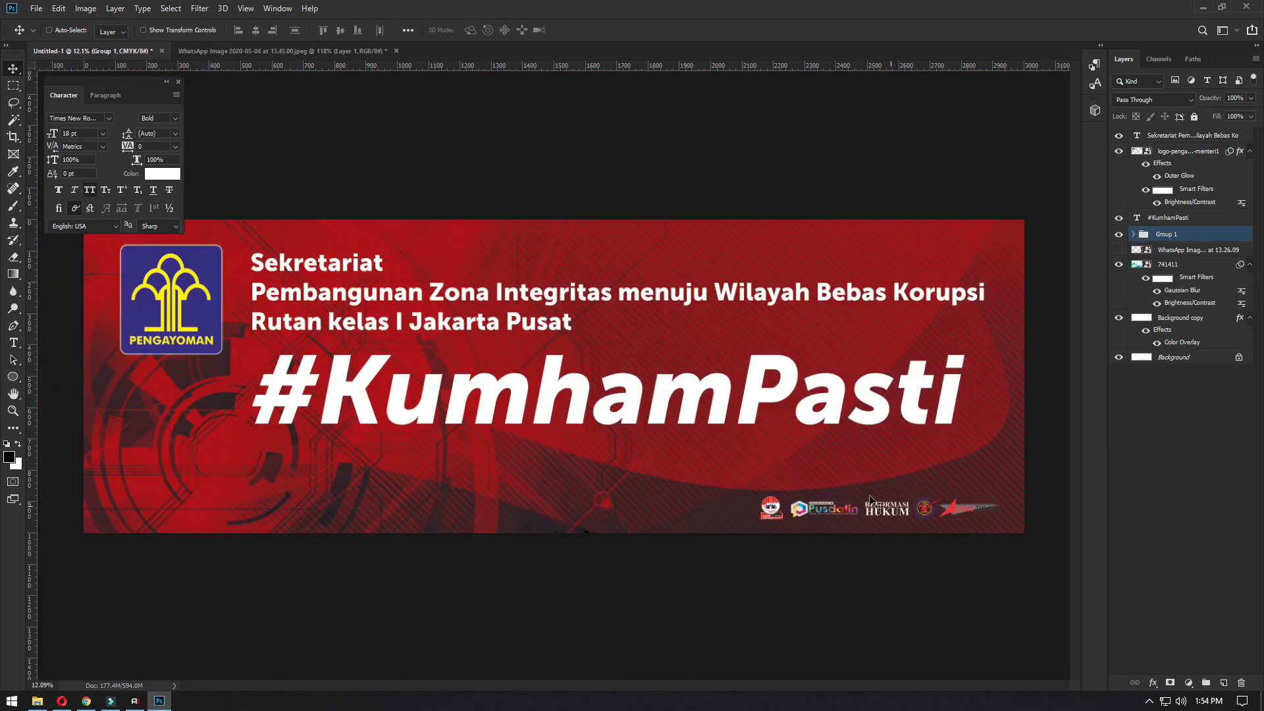
key(ctrl+t)
drag(738, 487, 578, 464)
key(Return)
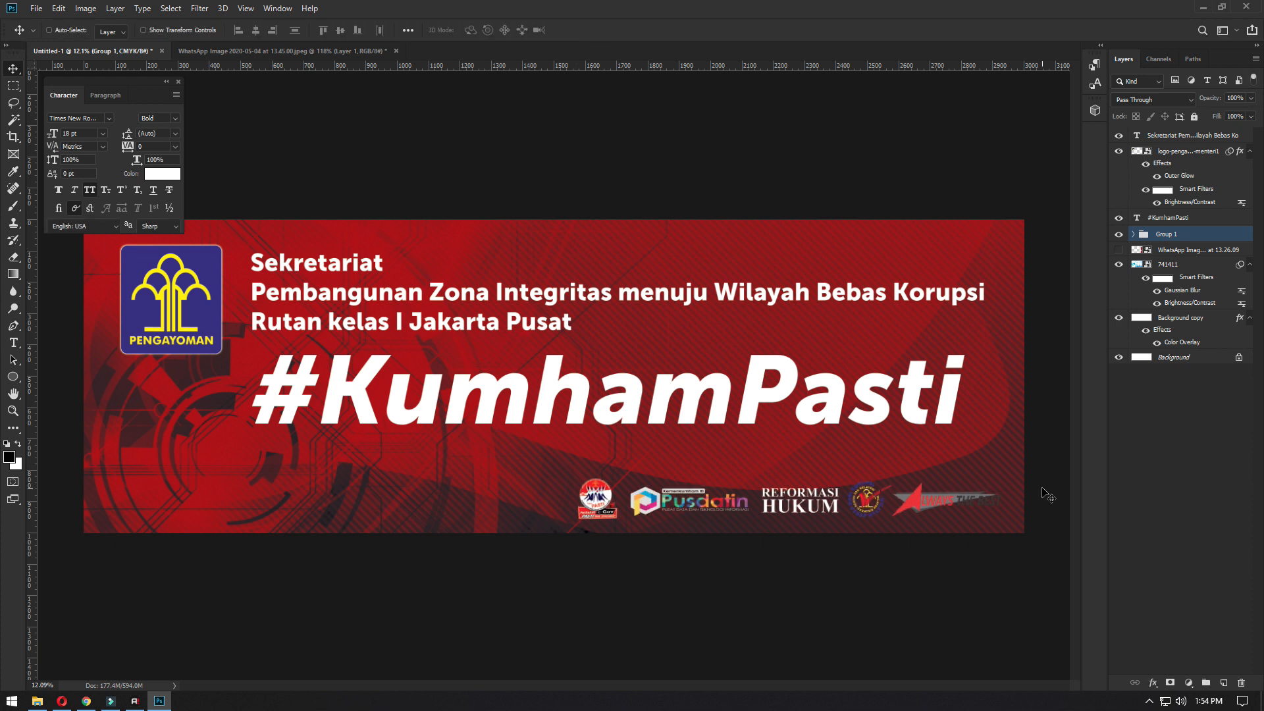
- Add a black Multiply drop shadow to the #KumhamPasti text with 100% opacity, 49 px distance and 32 px size
scroll(948, 540, up, 3)
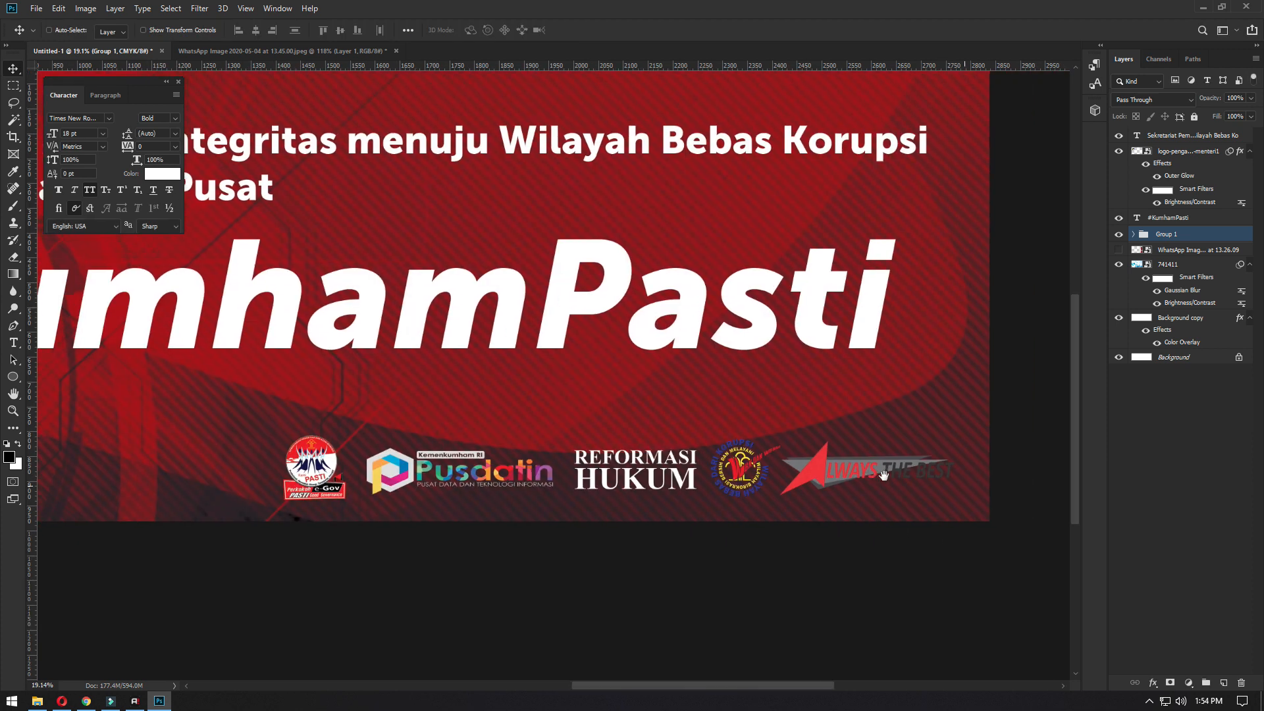
ctrl+click(735, 319)
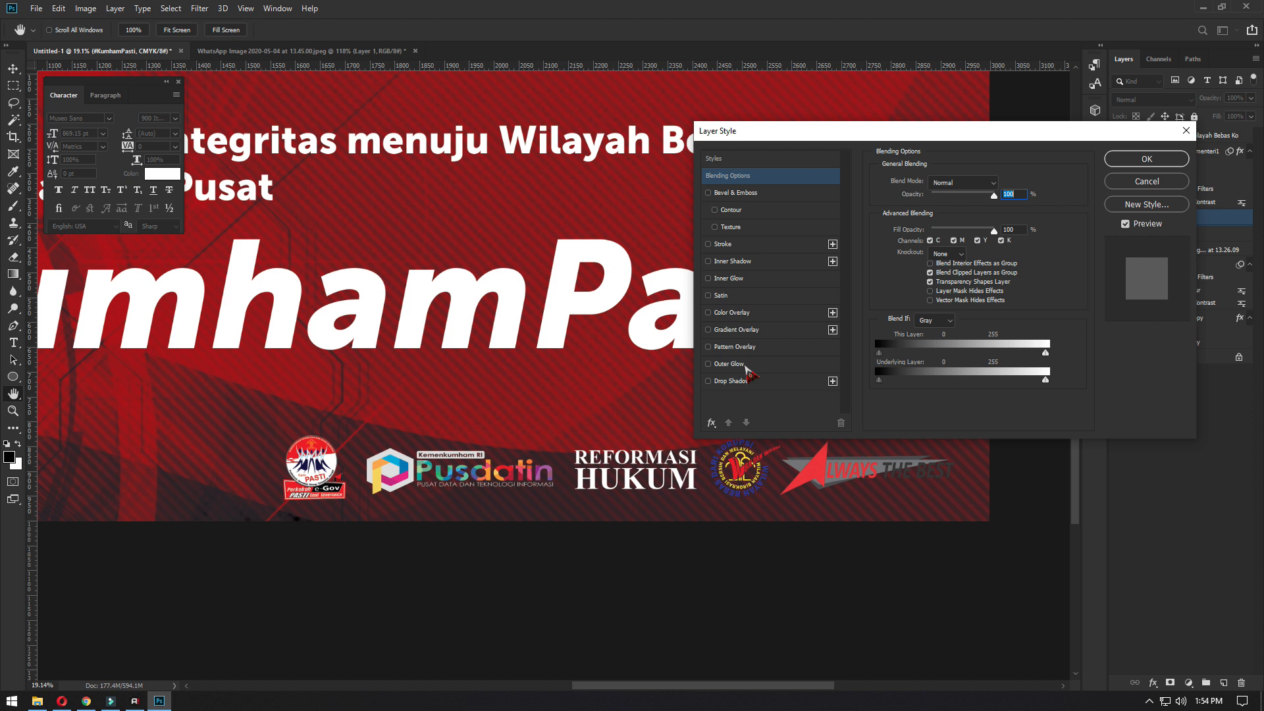
click(733, 381)
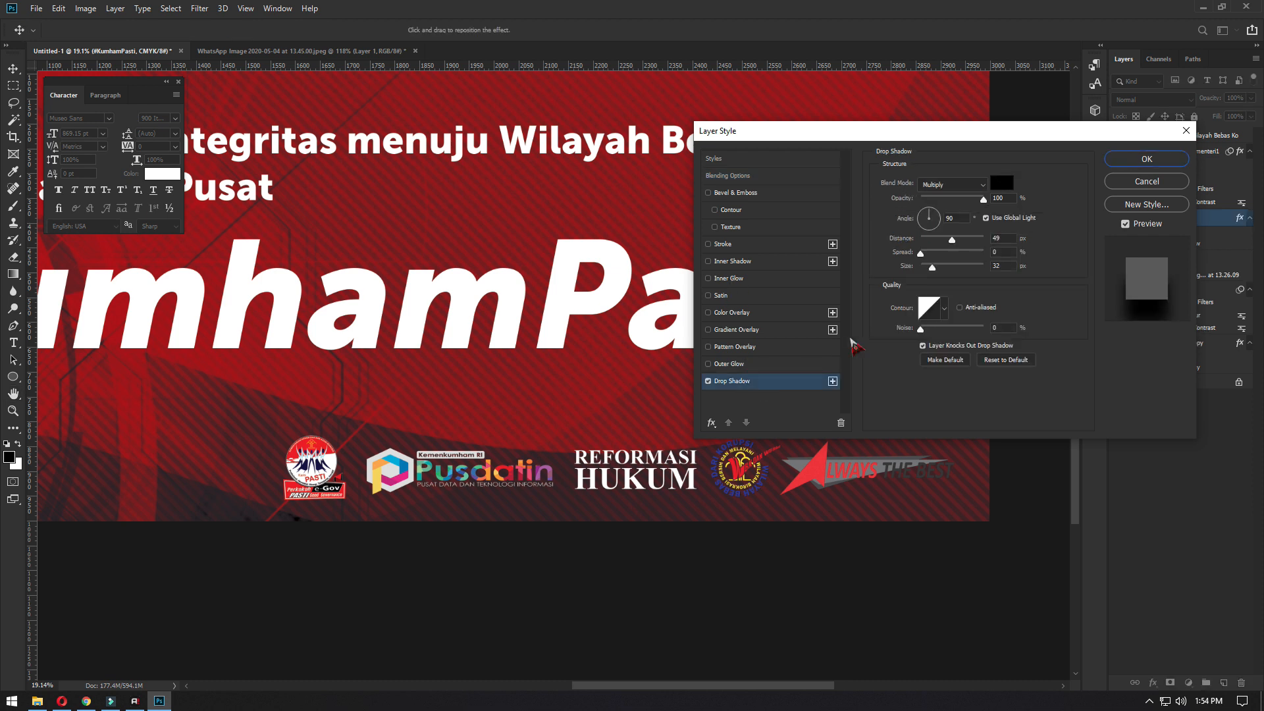
key(Return)
- Add a hard drop shadow to the Sekretariat heading with 145° global angle, 31 px distance and 0 px size
click(1236, 137)
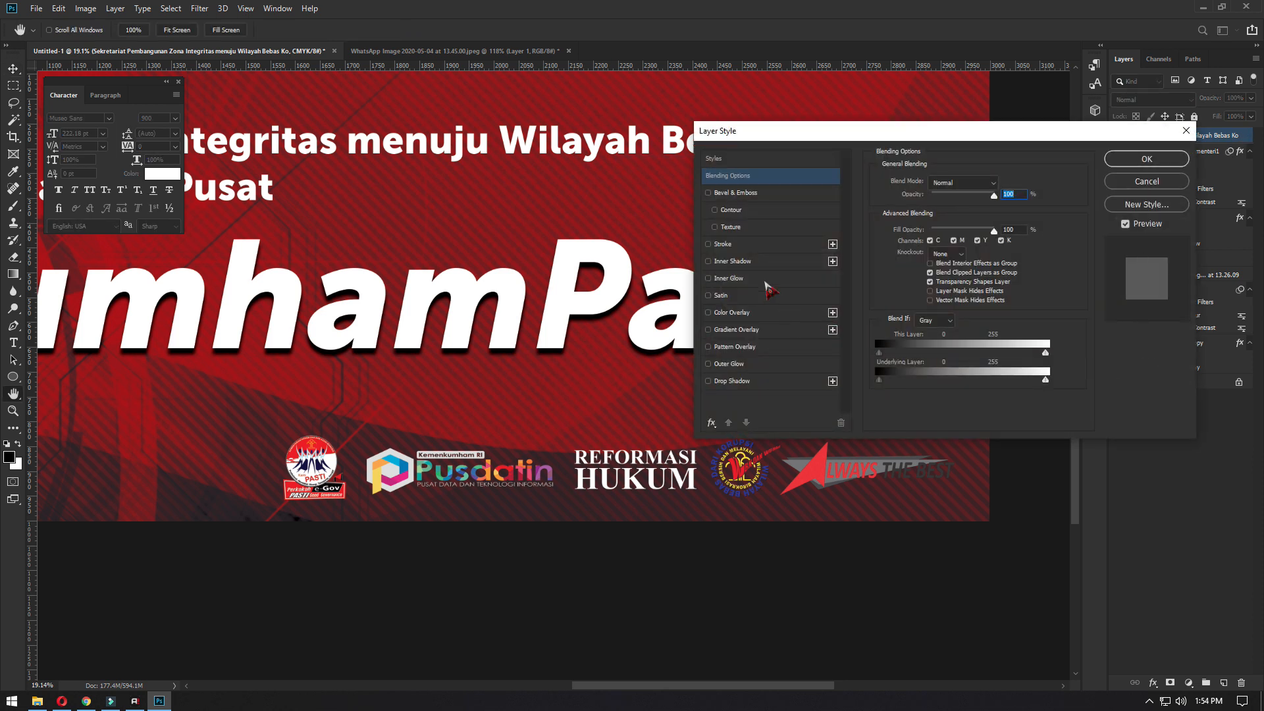
click(747, 380)
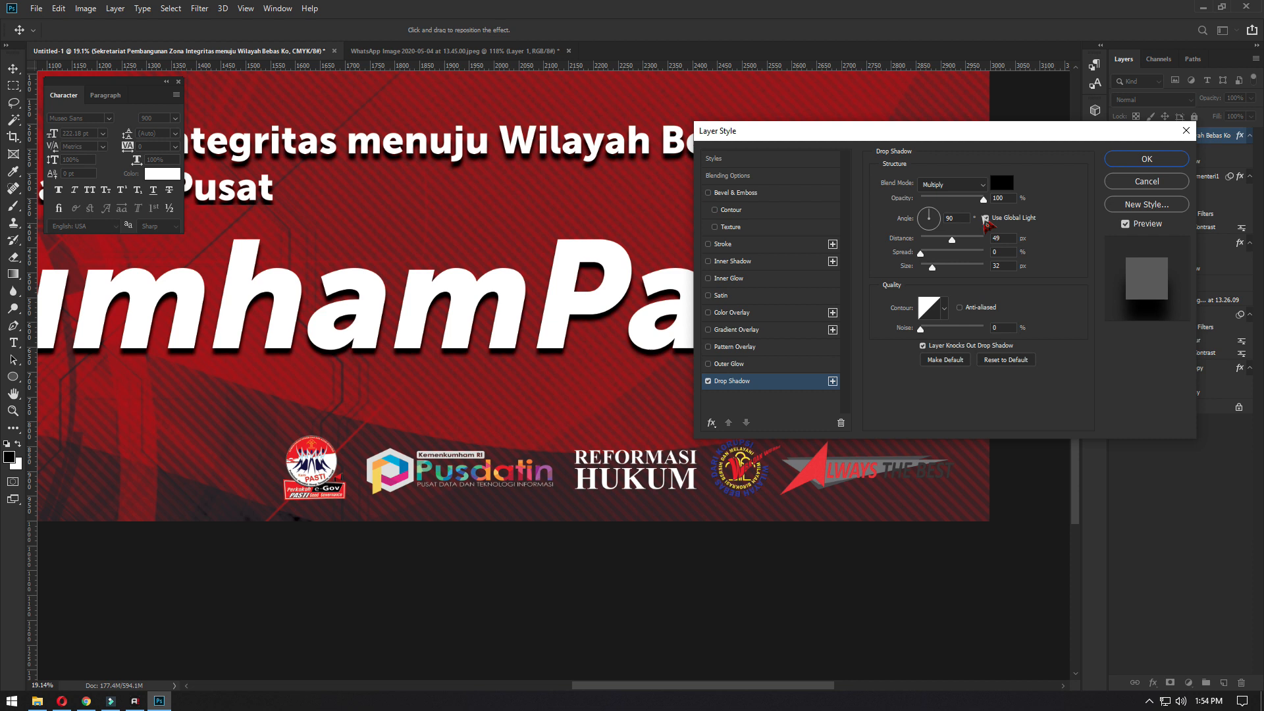
drag(930, 268, 920, 268)
drag(597, 150, 602, 149)
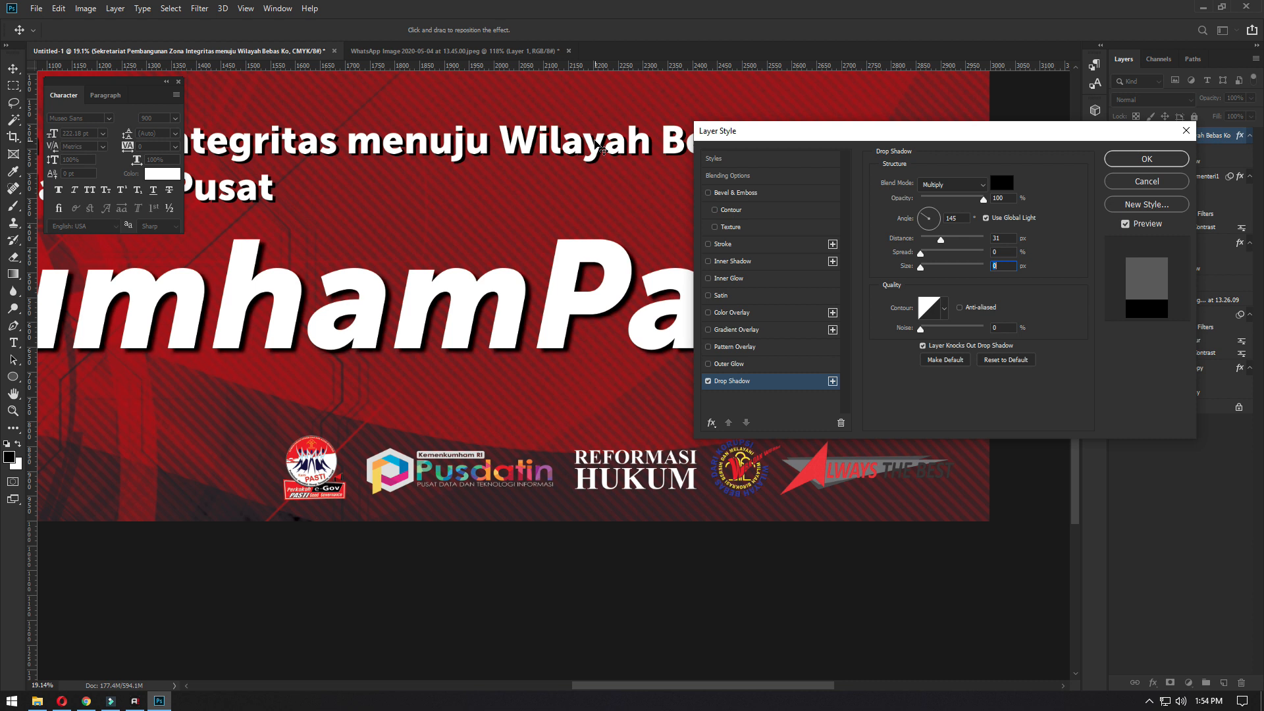
key(Return)
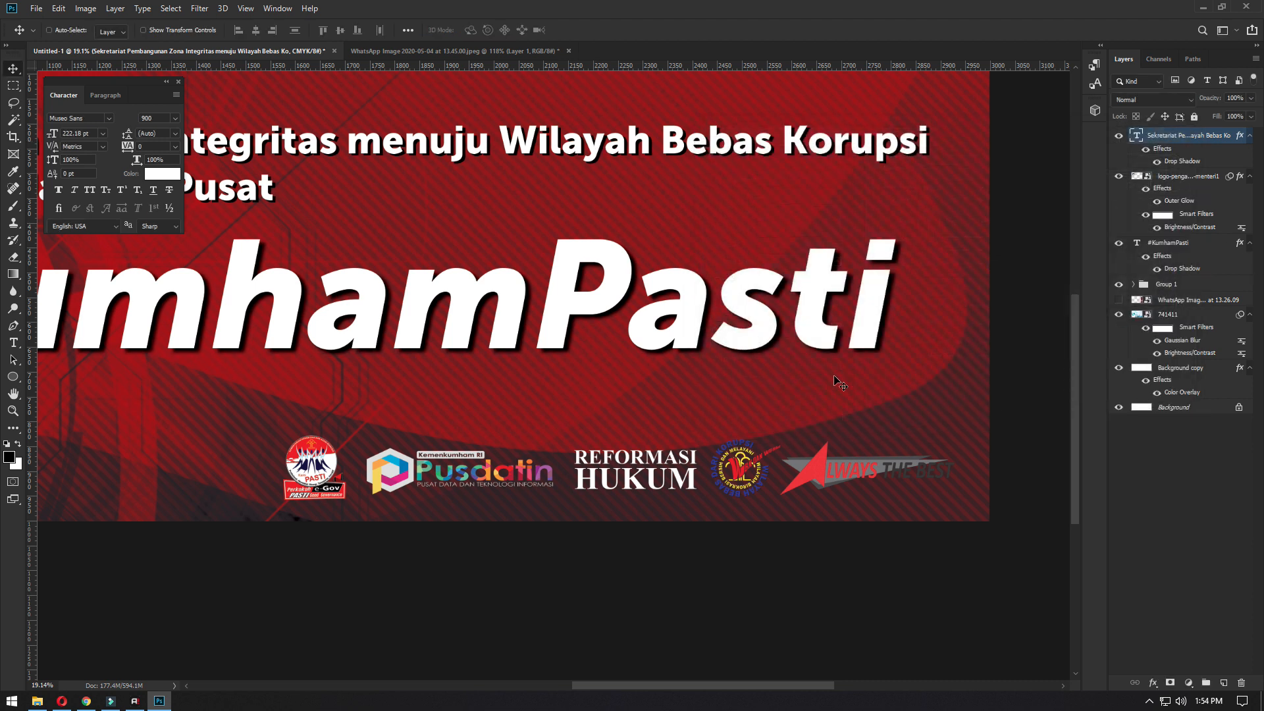
- Draw a rectangle shape of about 6911 x 738 px over the logo strip, reaching the banner's right edge
scroll(824, 362, down, 3)
scroll(834, 450, up, 1)
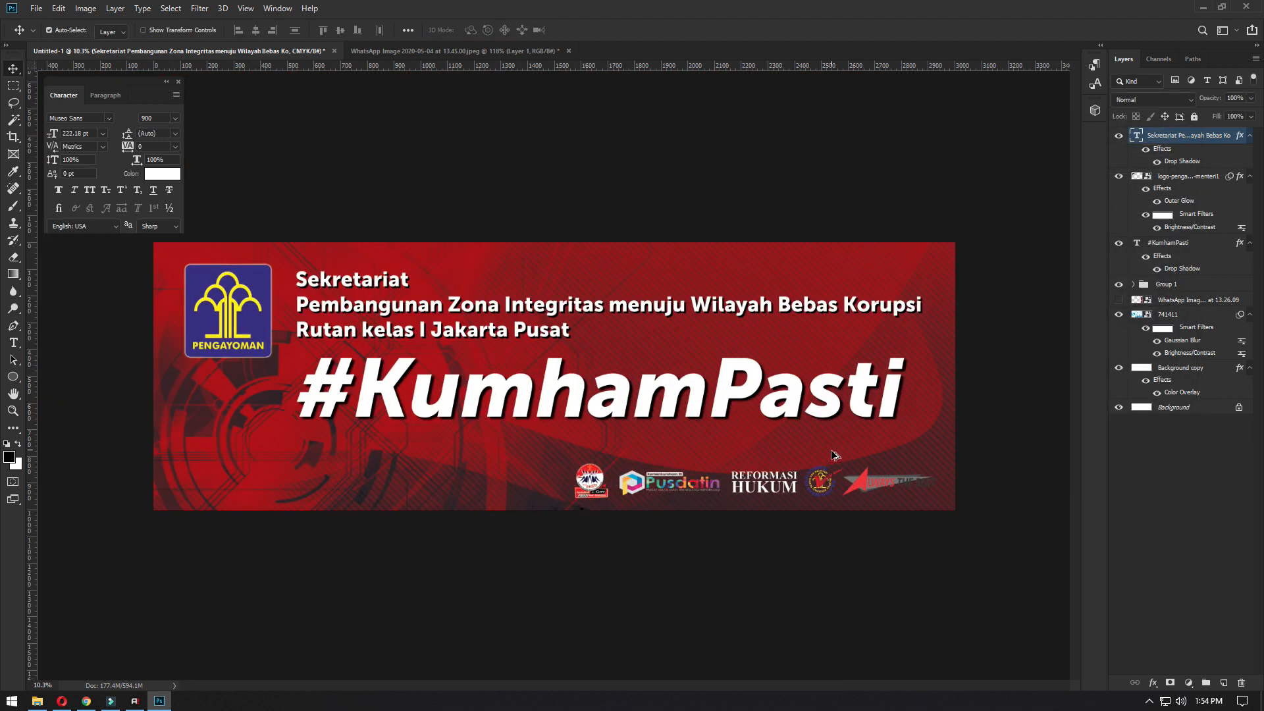
click(17, 382)
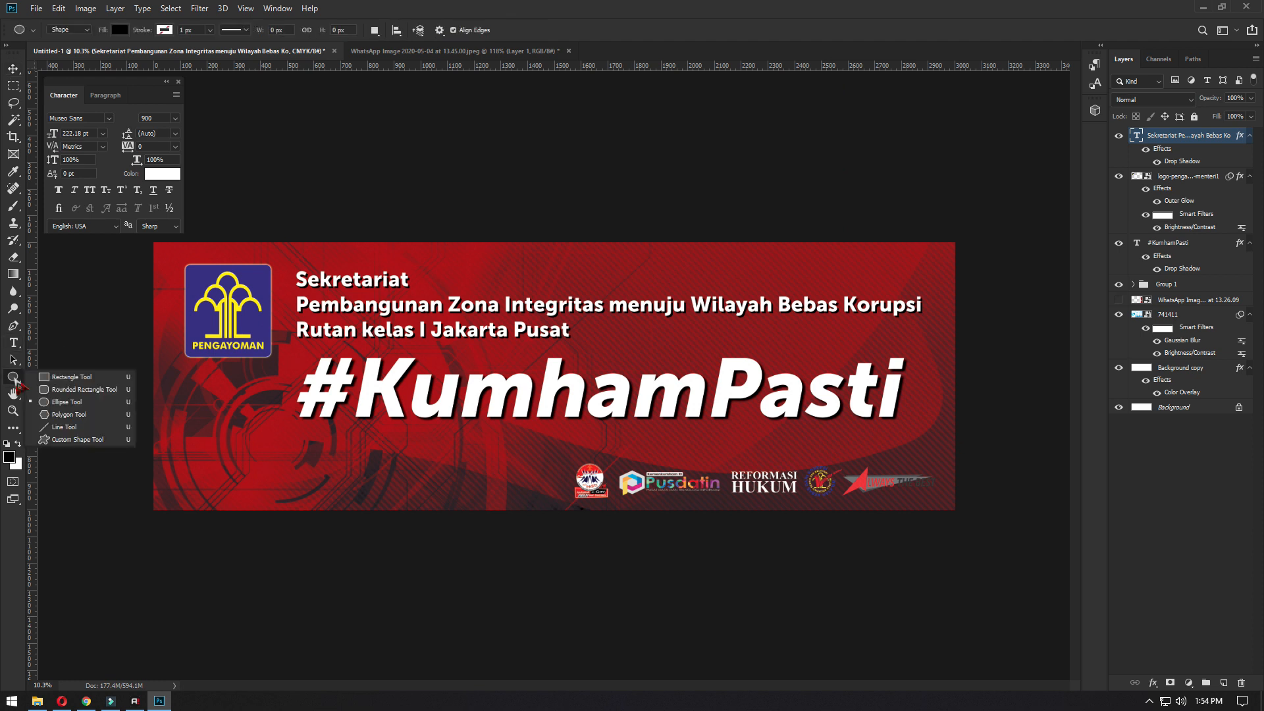
click(59, 376)
drag(487, 452, 957, 503)
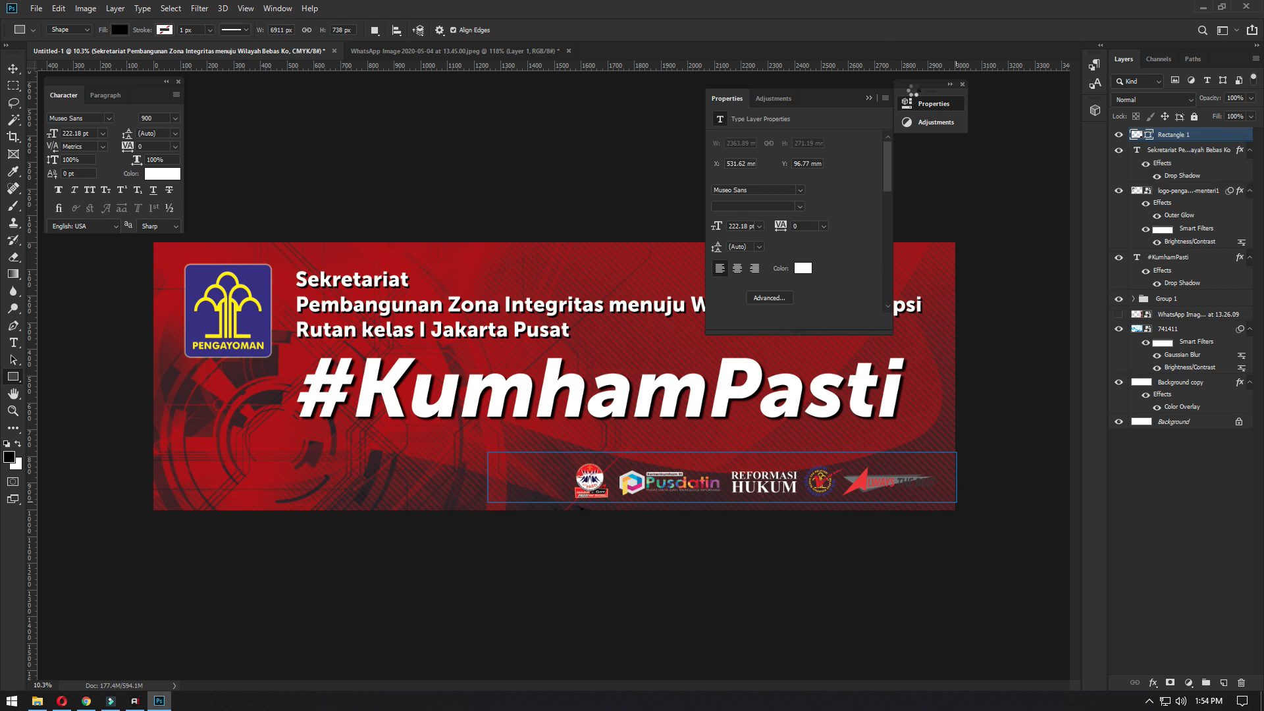
click(963, 84)
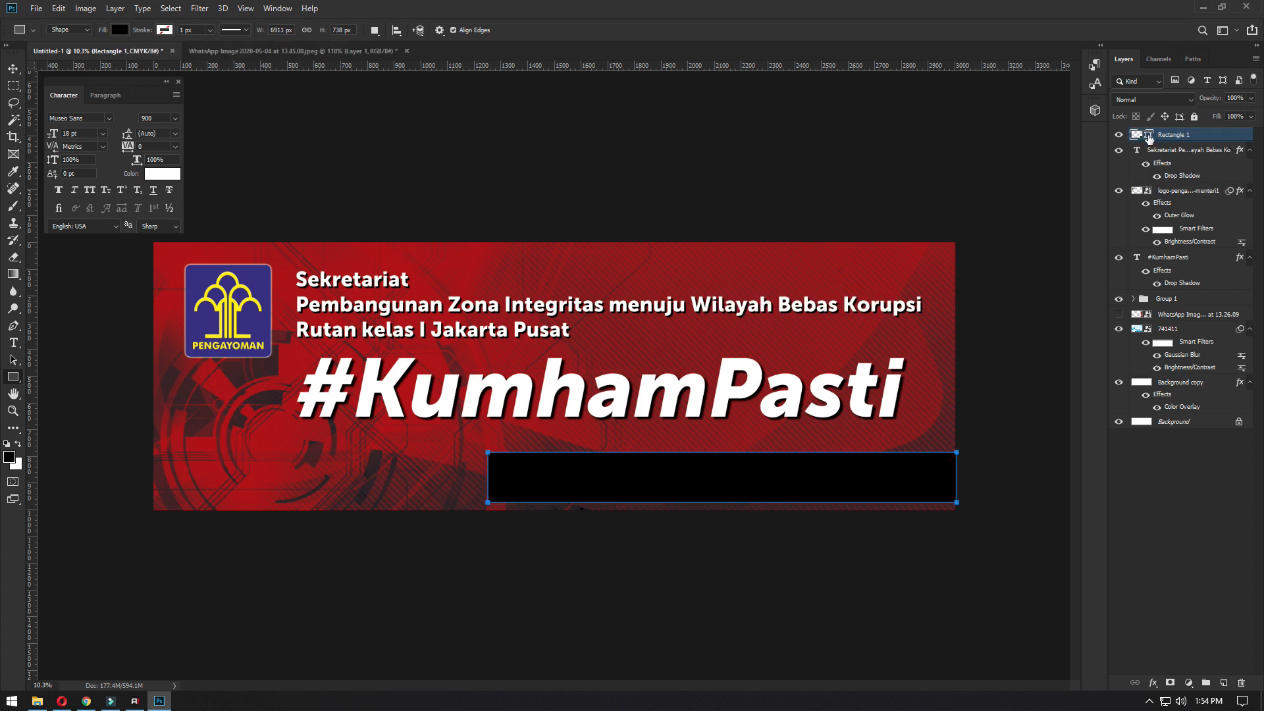
- Fill the rectangle shape with white and place its layer directly beneath Group 1
double_click(1150, 137)
drag(842, 403, 696, 334)
key(Return)
drag(1228, 134, 1241, 300)
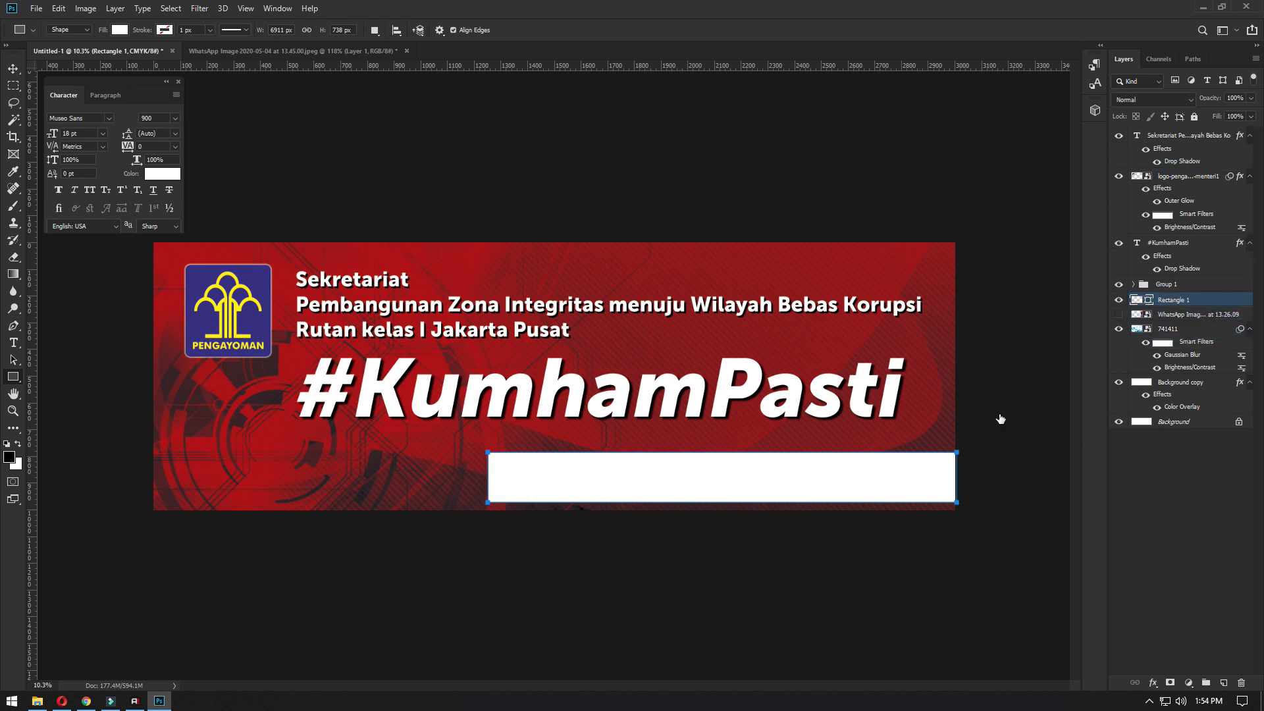
- Lower the white rectangle to centre it behind the logos, align it with the banner's right edge and shorten its left end
key(ctrl+t)
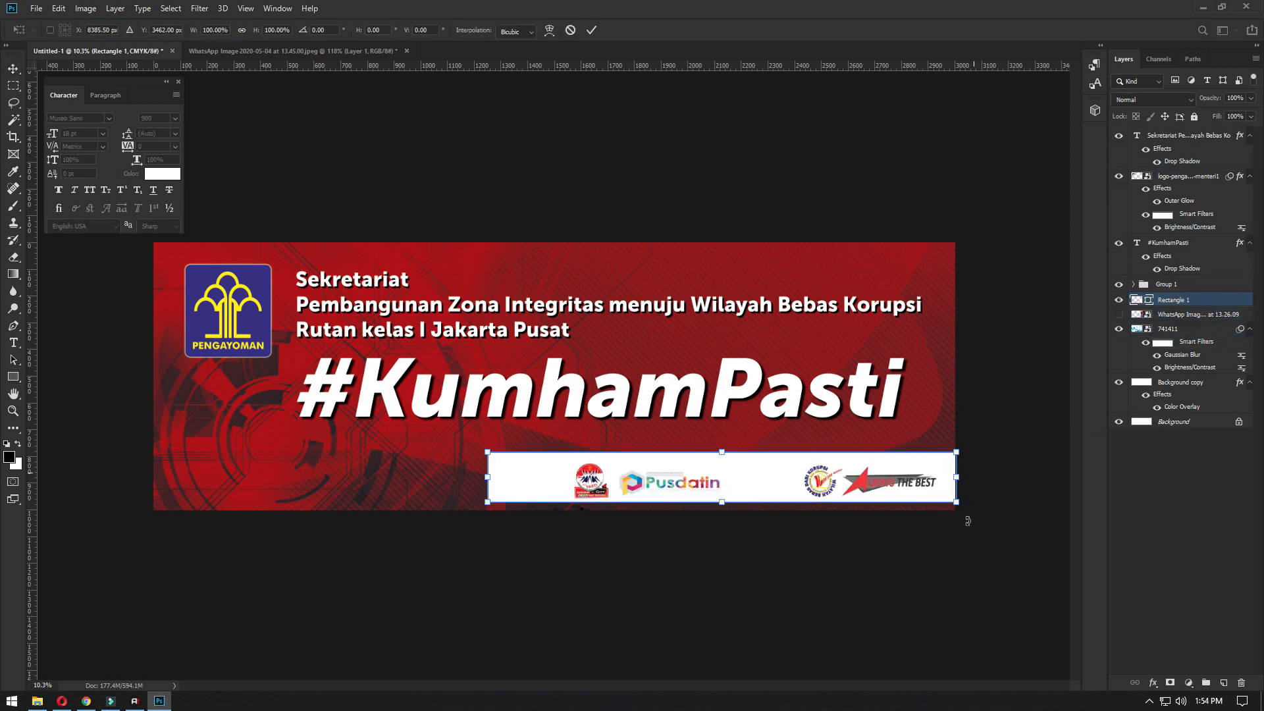
scroll(926, 514, up, 4)
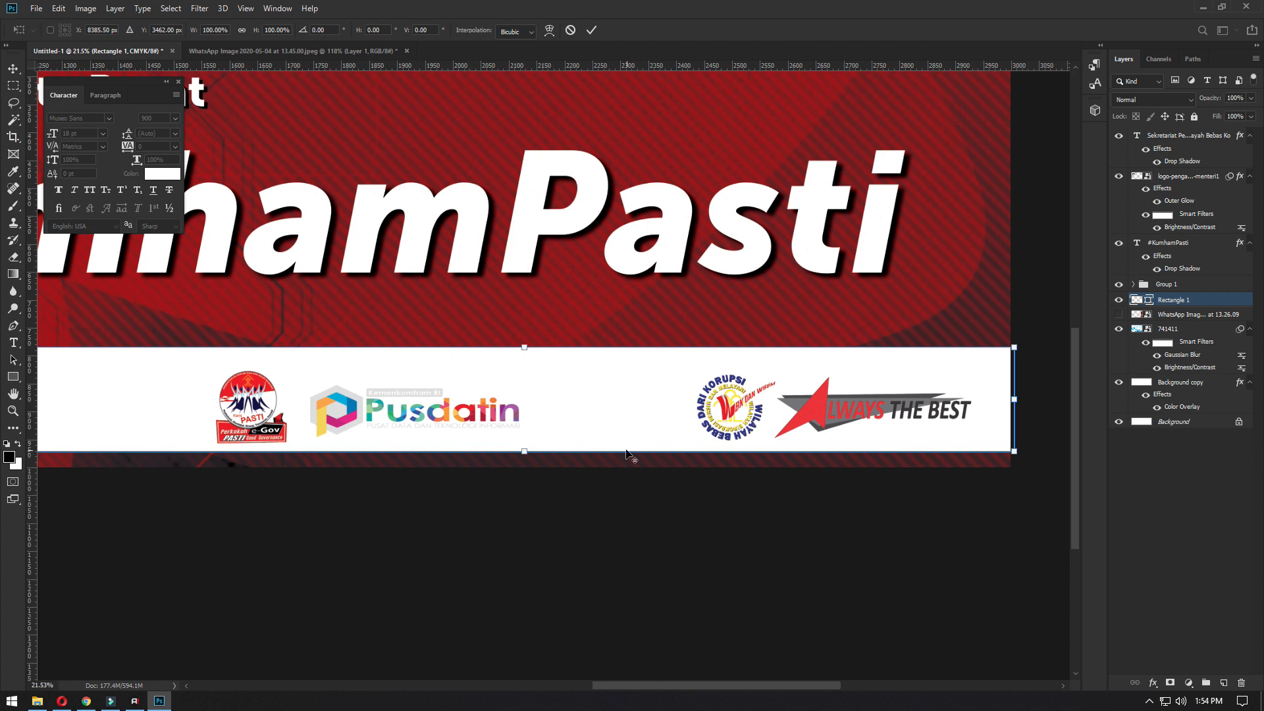
drag(654, 383, 650, 390)
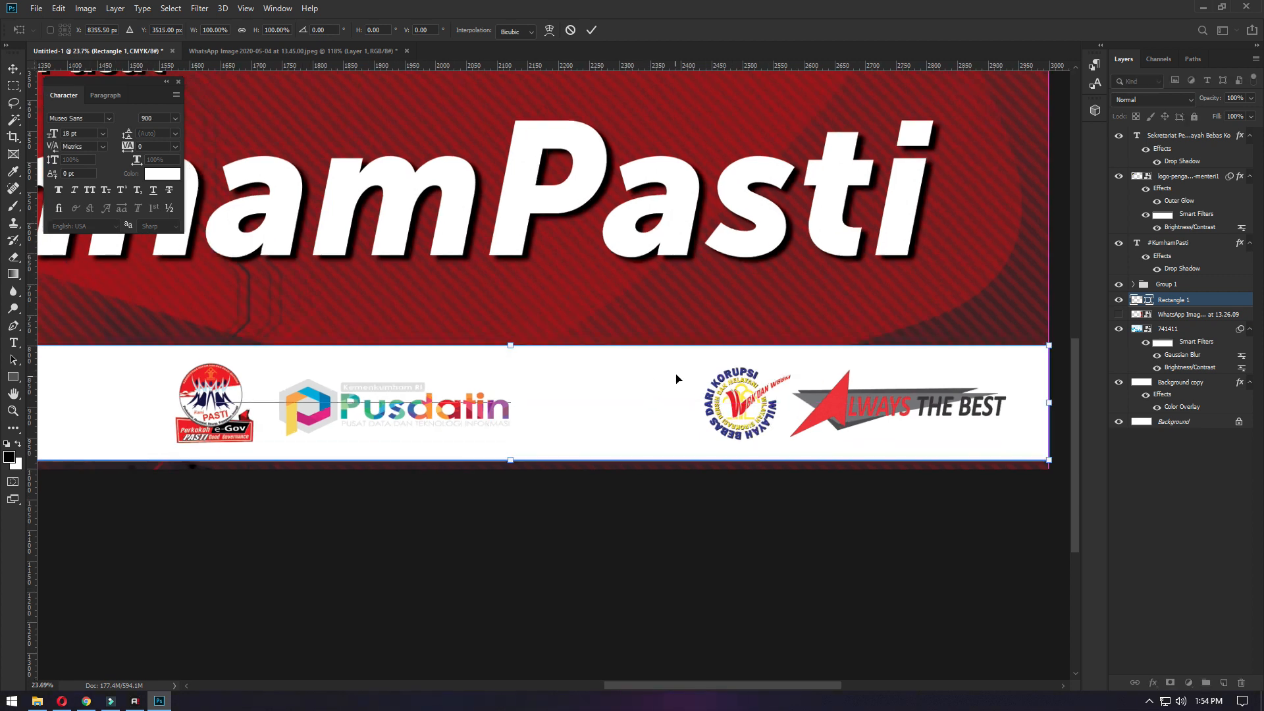
scroll(678, 377, down, 1)
scroll(499, 428, down, 2)
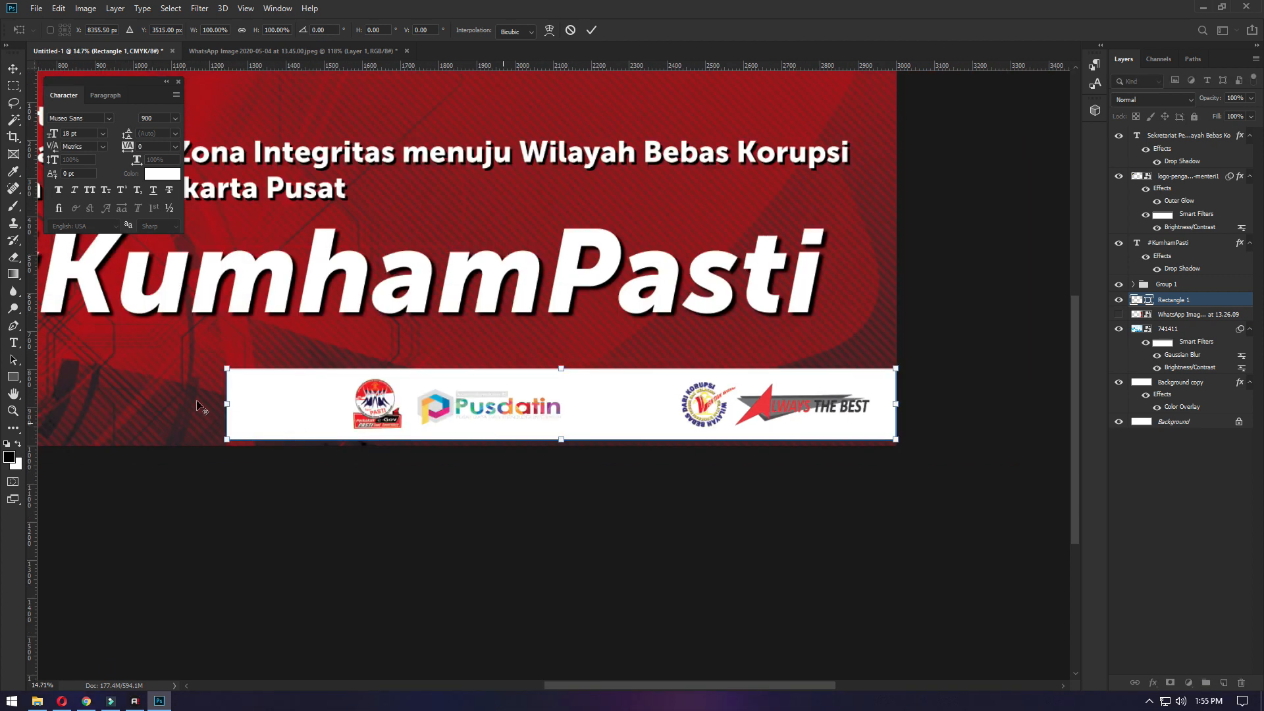
drag(226, 404, 277, 404)
key(Return)
- Add a layer mask to the white rectangle and fade out its left end with a black-to-white linear gradient
click(1171, 683)
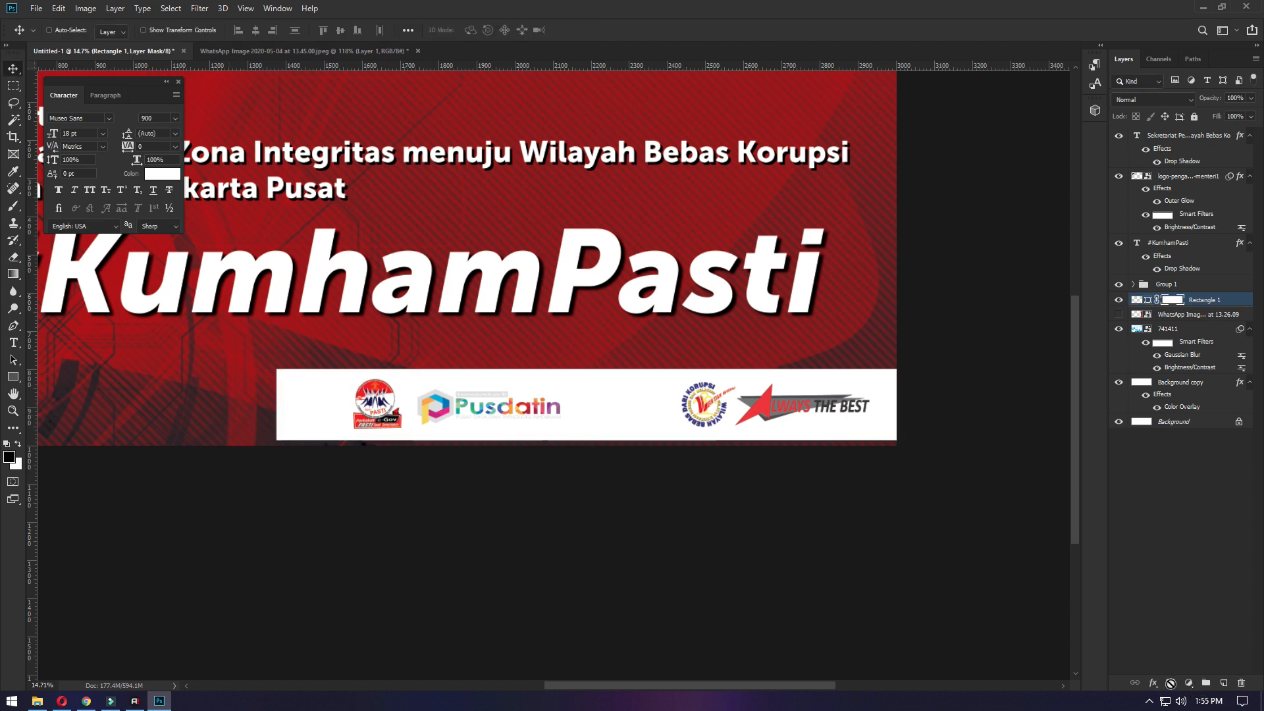
click(13, 273)
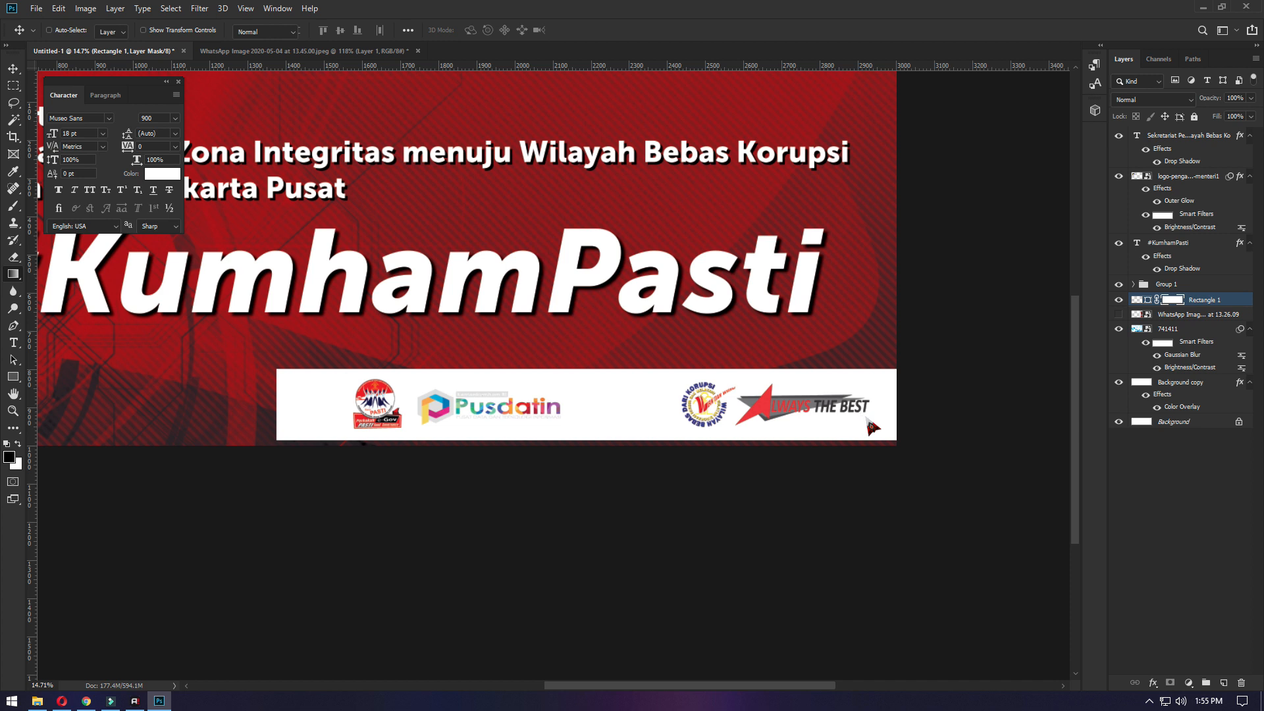
drag(896, 404, 809, 398)
key(ctrl+z)
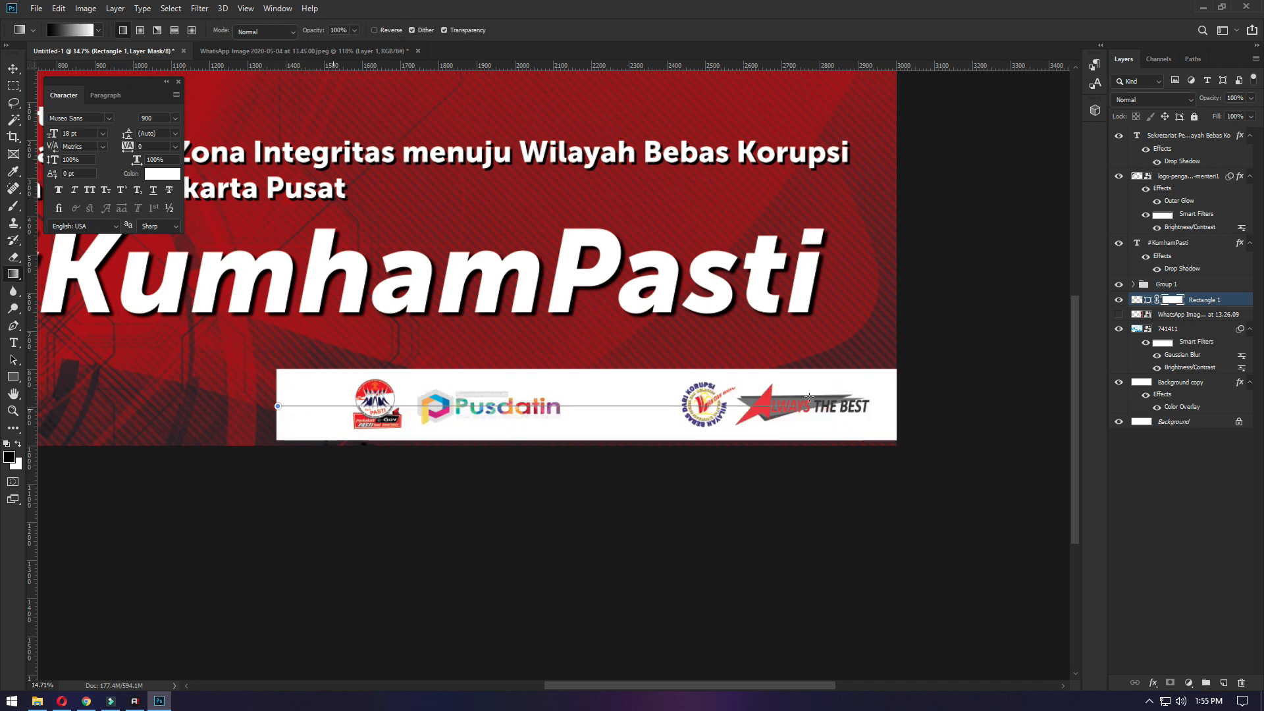
drag(921, 411, 922, 411)
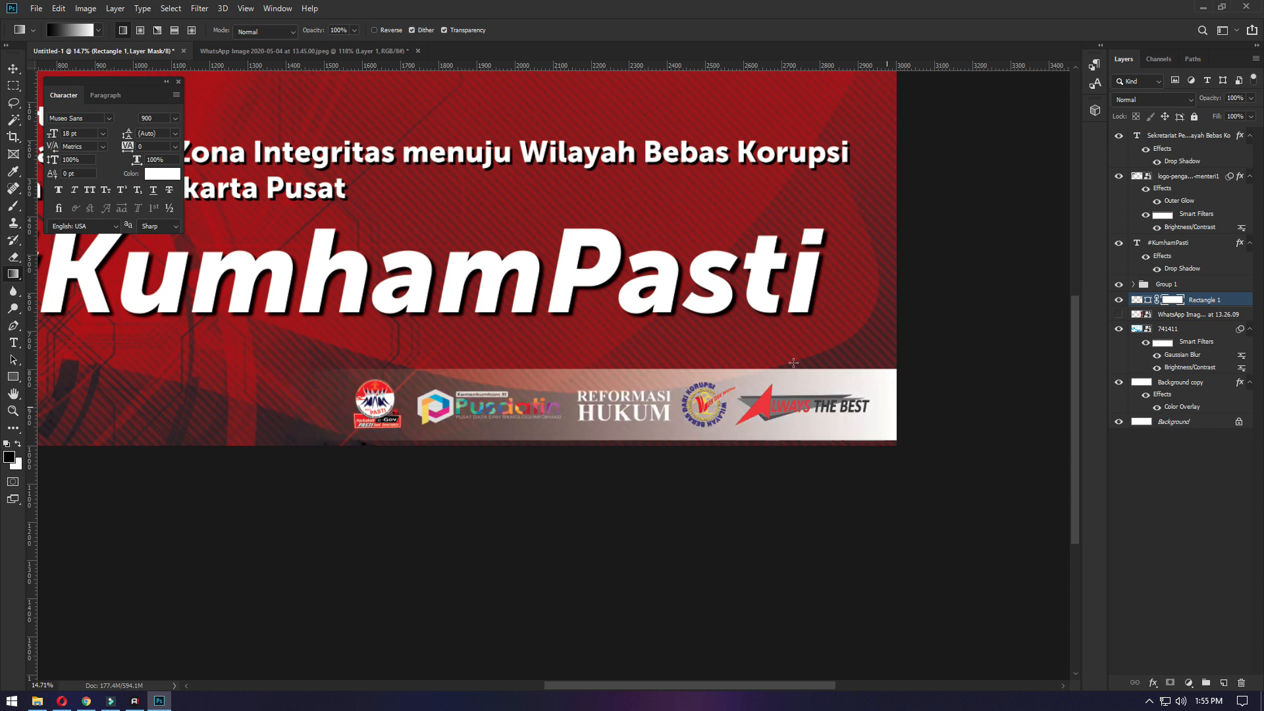
- Select Group 1 together with Rectangle 1 and move the whole logo strip slightly upward
click(14, 68)
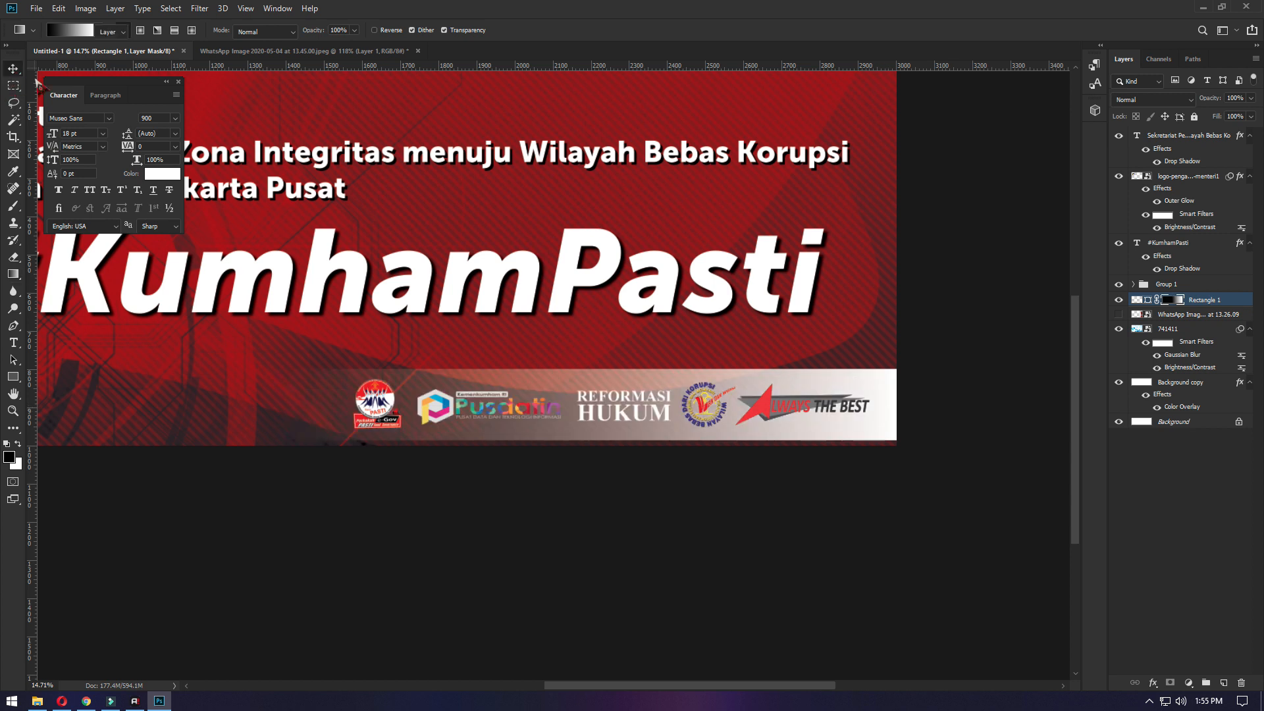
shift+click(1190, 285)
drag(773, 416, 773, 409)
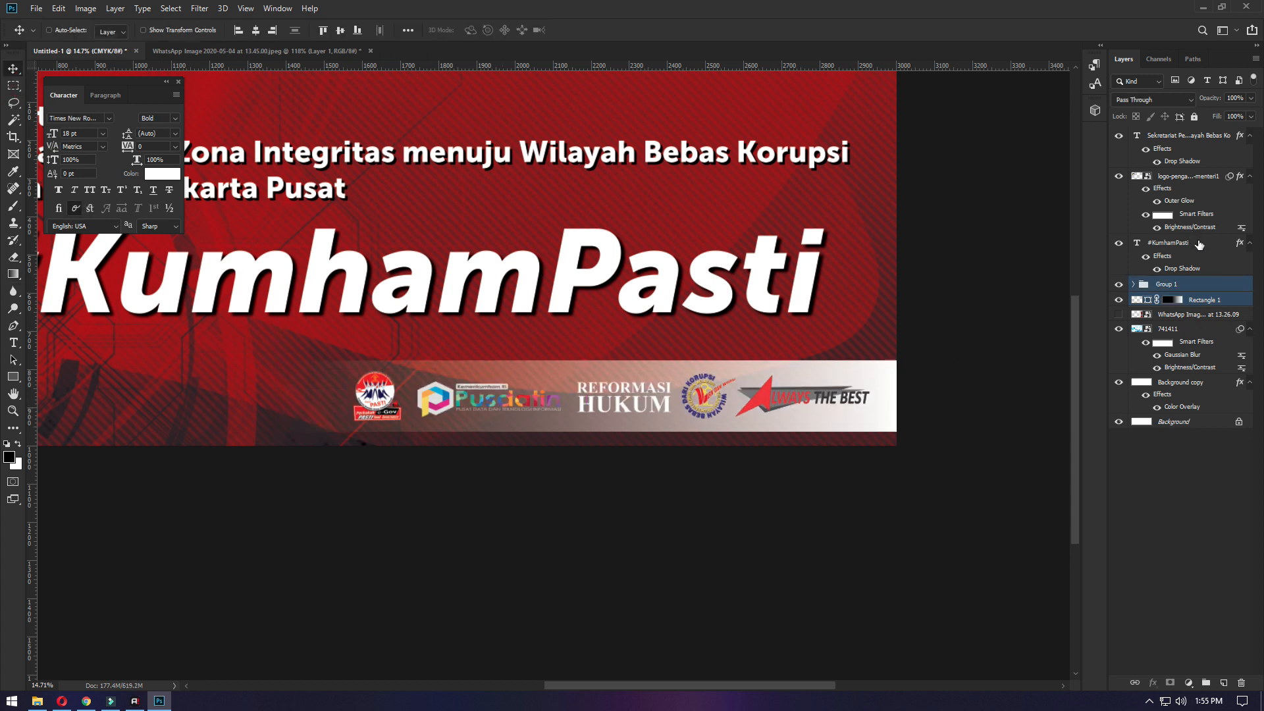
- Recolour the REFORMASI and hukum text layers red with C 0, M 100, Y 100, K 0
click(1134, 284)
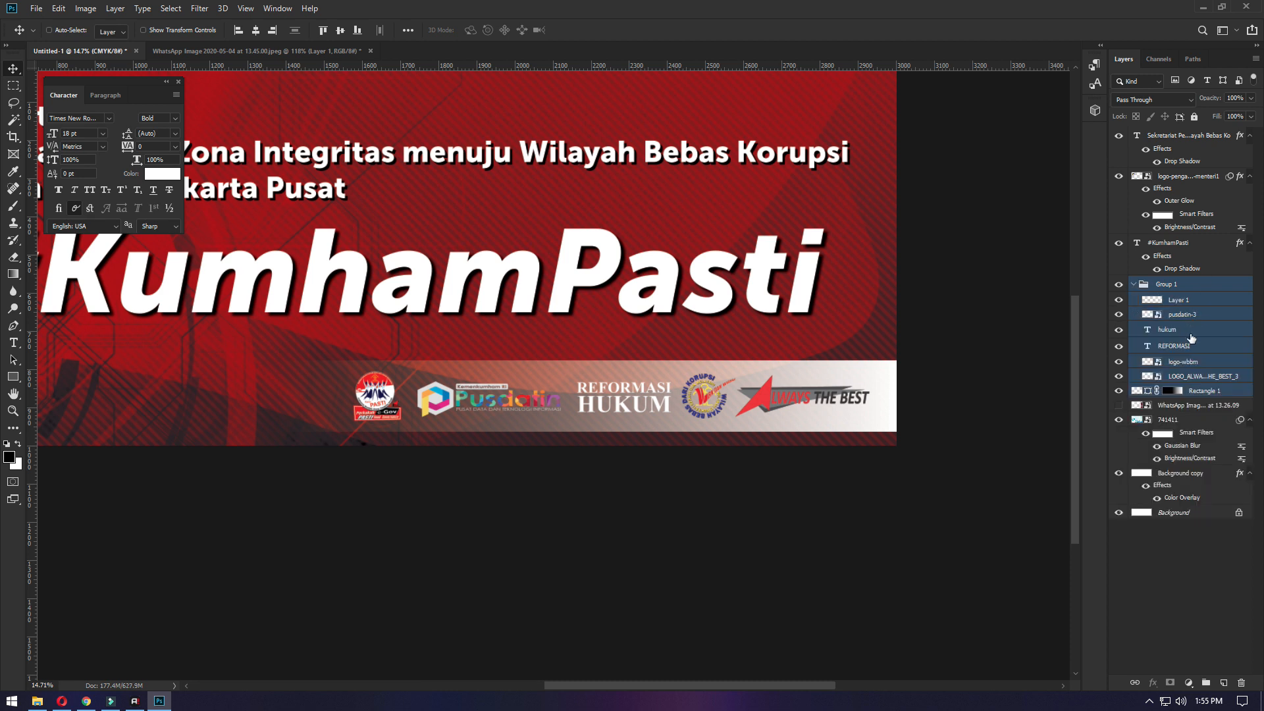
click(1192, 330)
shift+click(1185, 346)
click(162, 173)
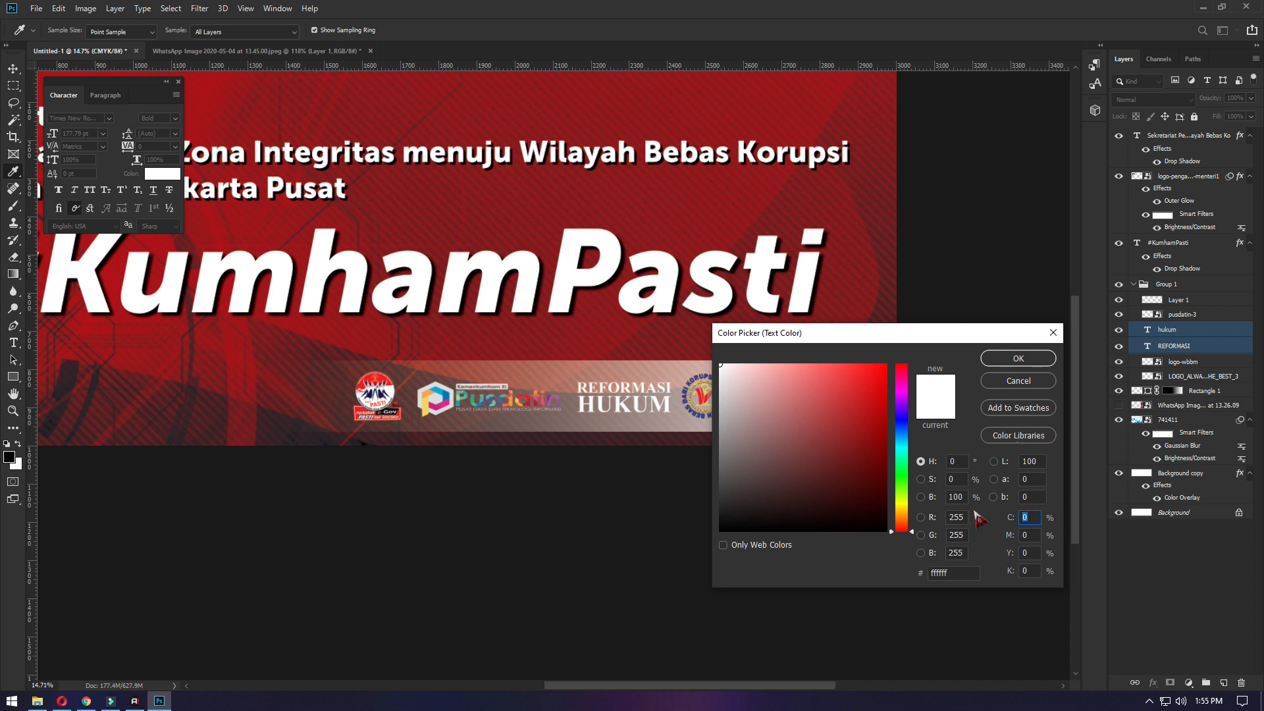
text(100)
key(Tab)
text(100)
key(Tab)
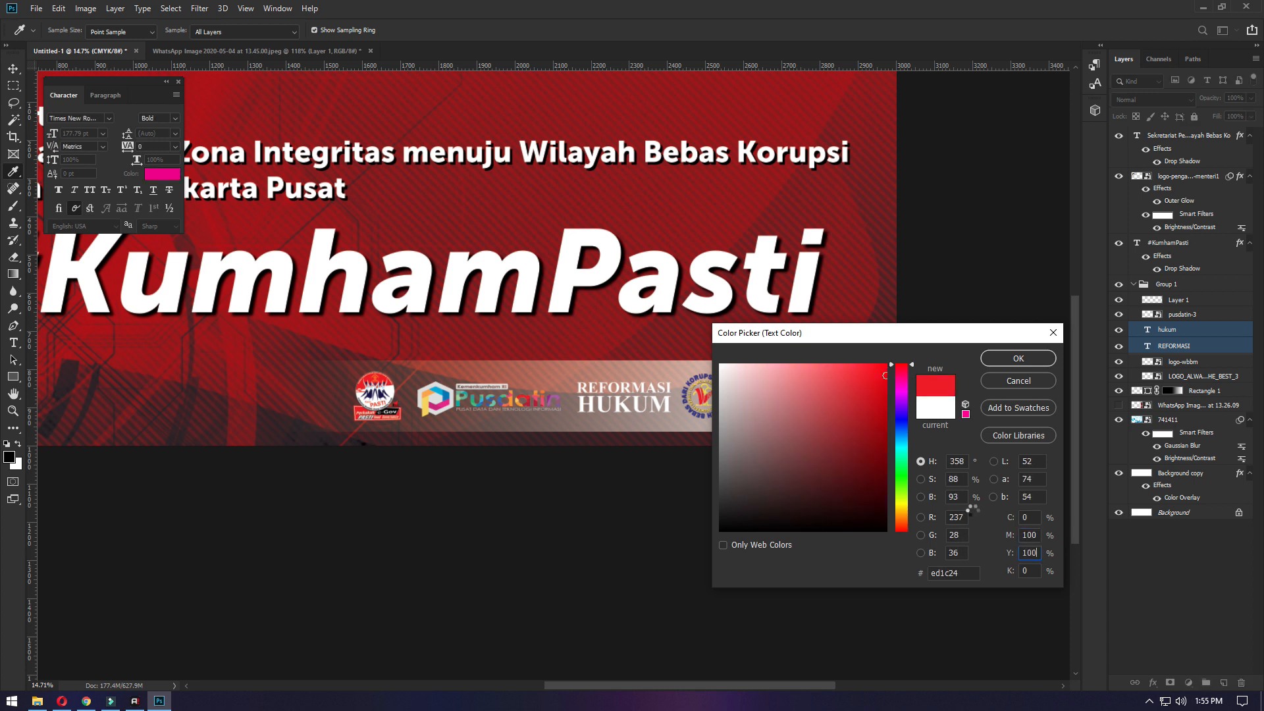
key(Return)
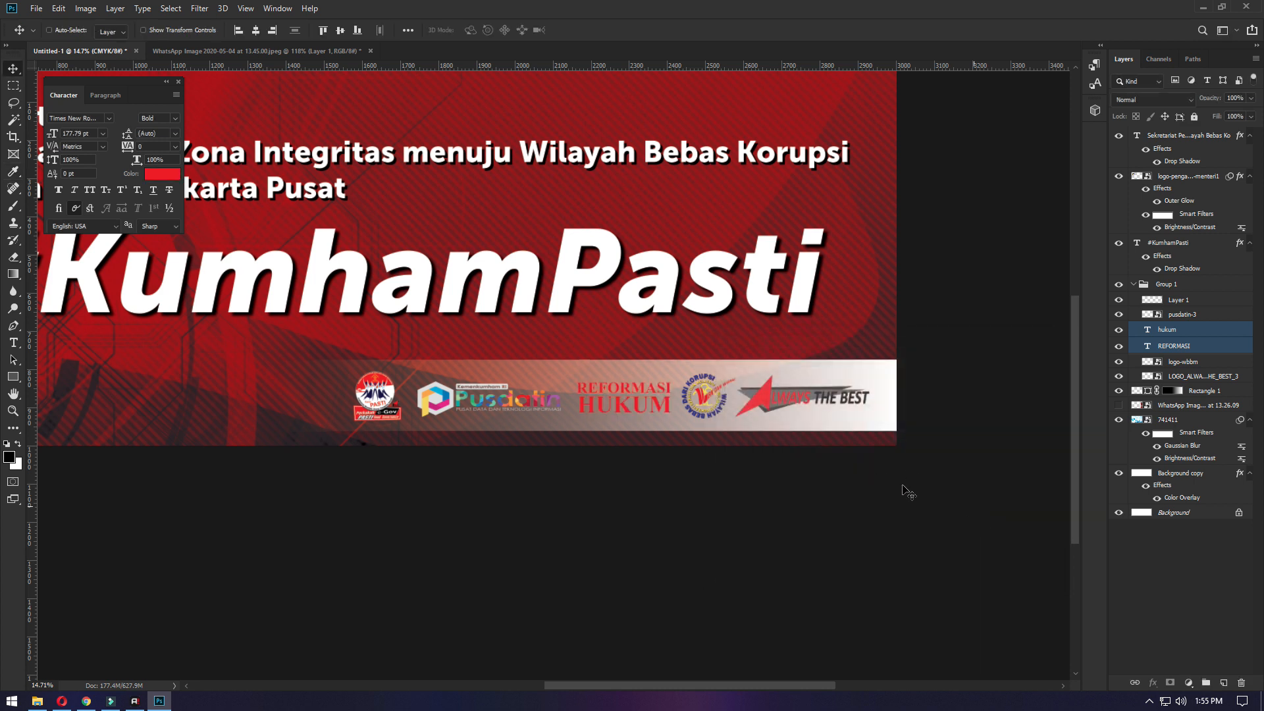
- Change the fill colour of the Rectangle 1 bar behind the partner logos to black (000000)
scroll(908, 493, up, 1)
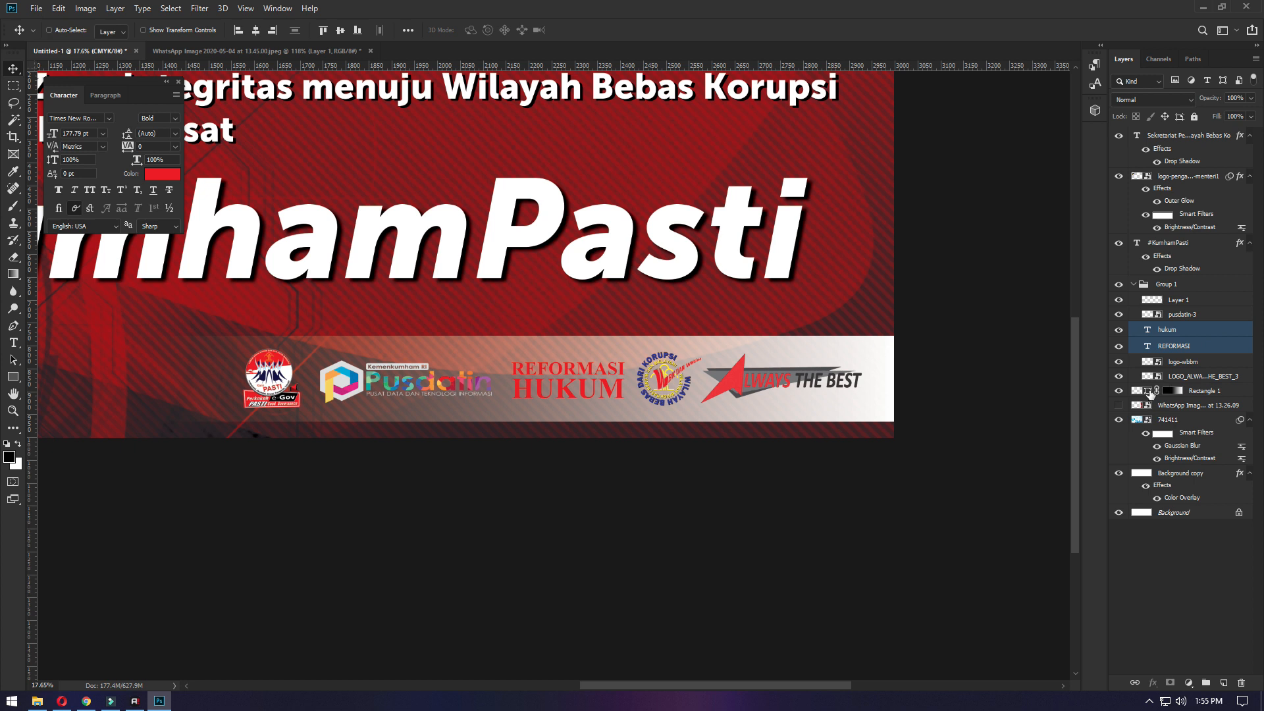
double_click(1147, 391)
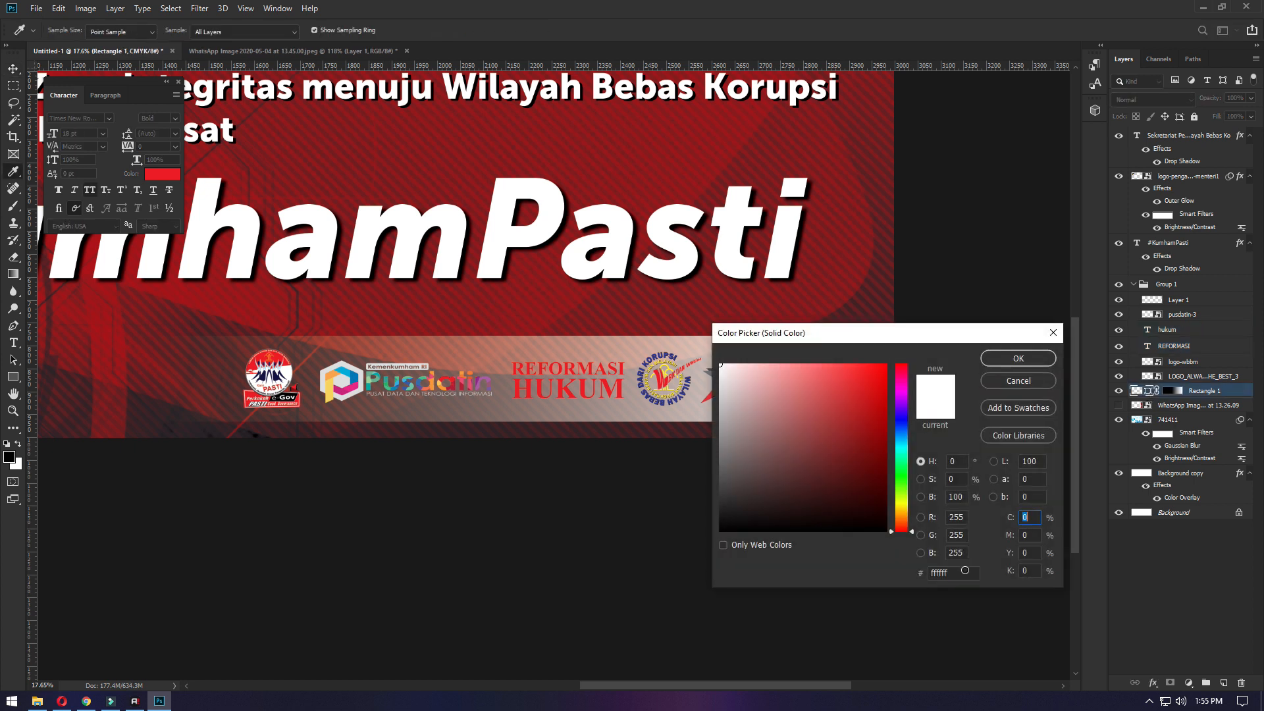
click(837, 444)
click(886, 531)
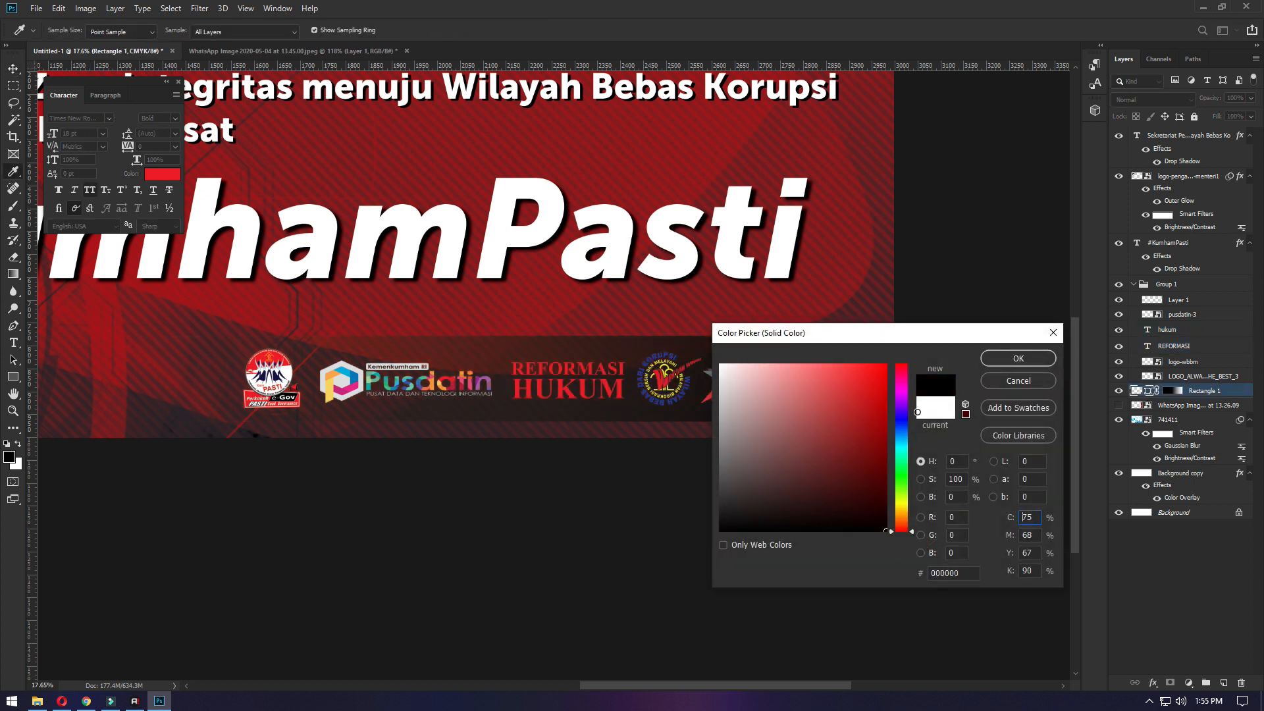
drag(946, 338, 707, 553)
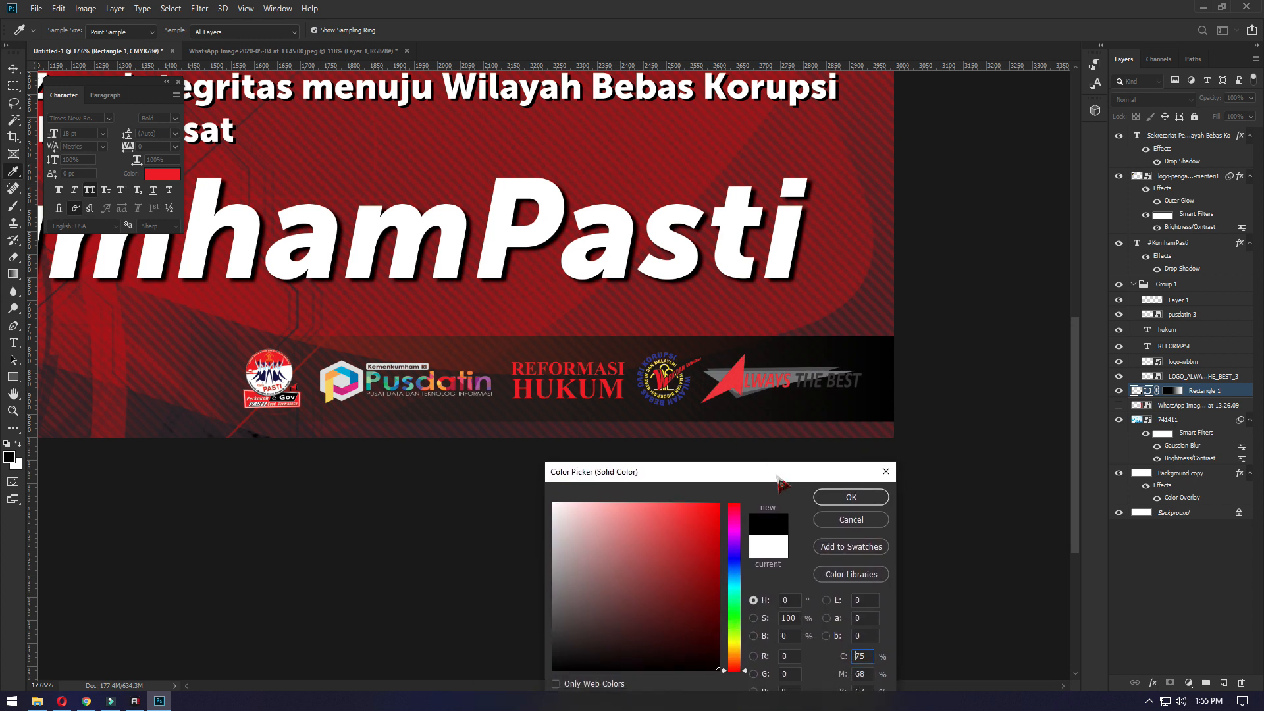
click(847, 497)
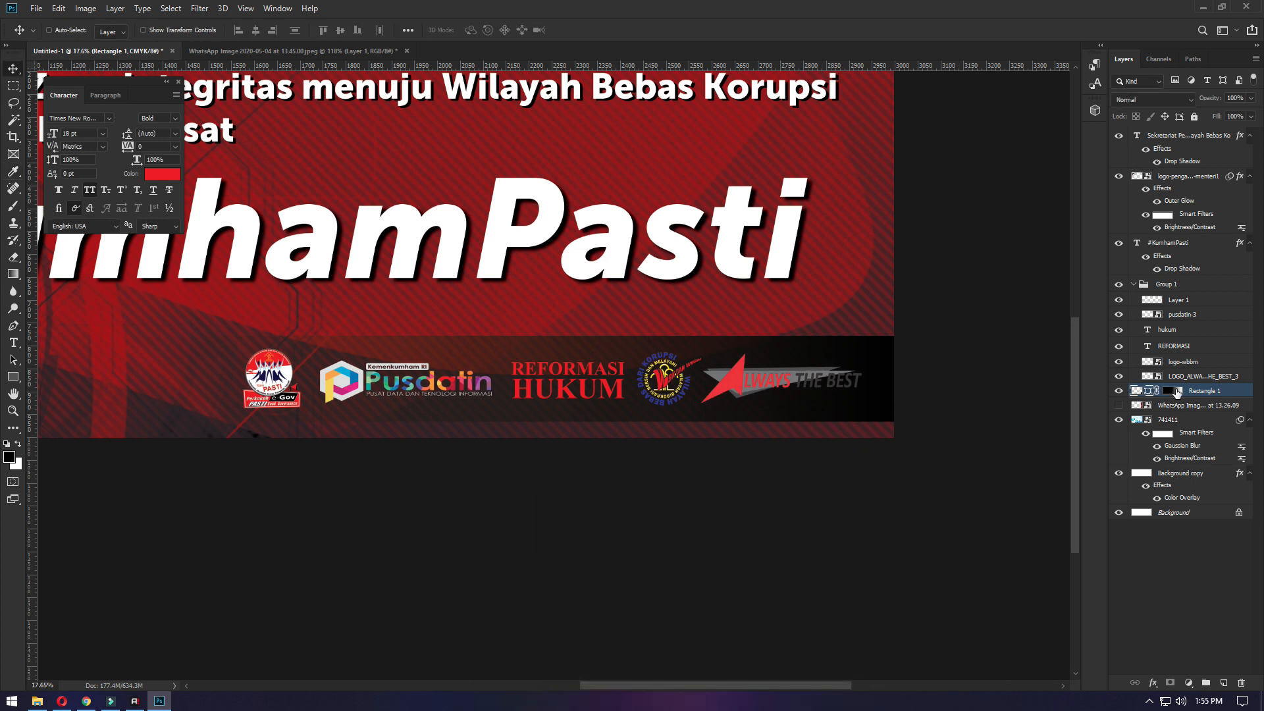
- Stretch the black bar's left end farther left with Free Transform to lengthen the fade behind the logos
key(ctrl+0)
key(ctrl+t)
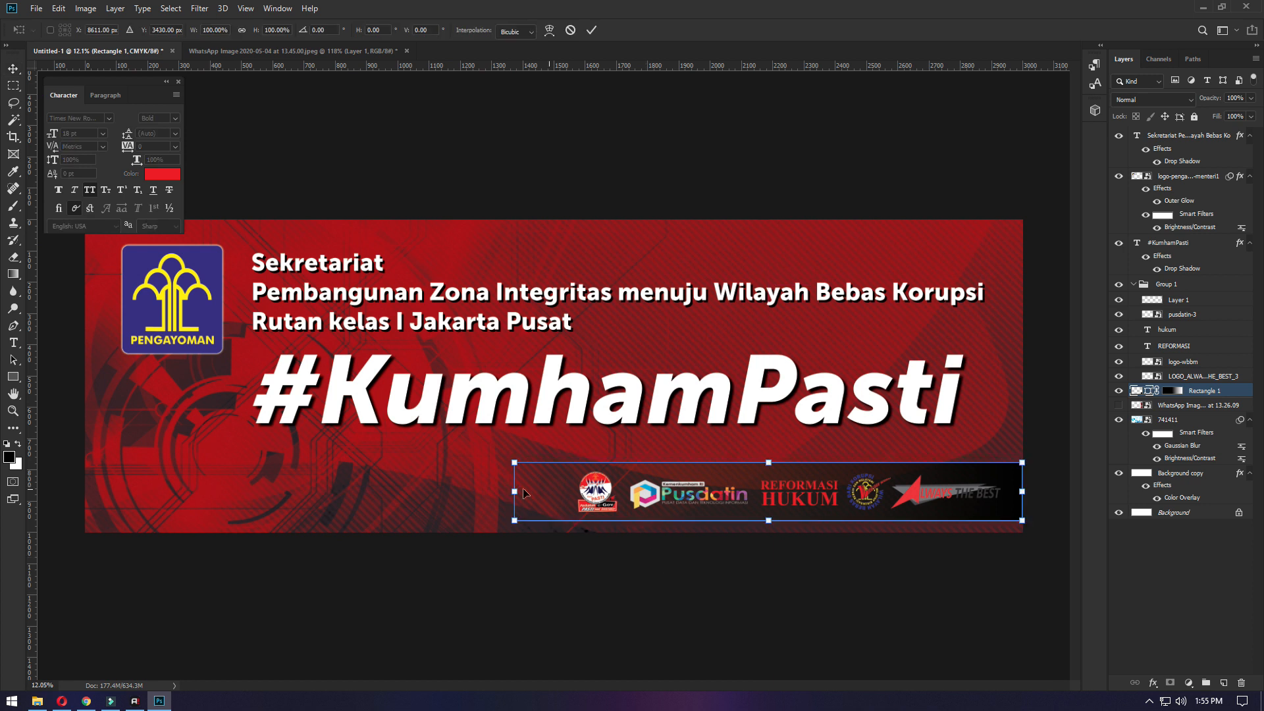
drag(516, 494, 413, 500)
key(Return)
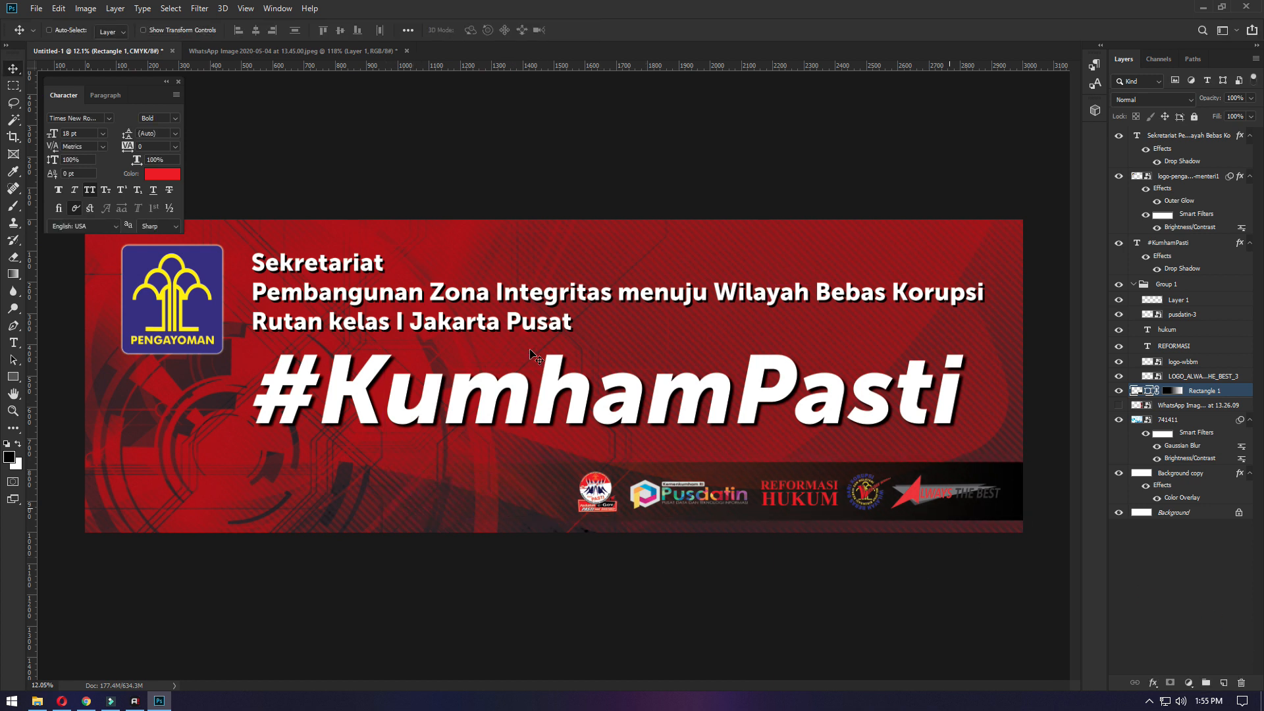
- Save the banner as a layered TIFF named "Spanduk 1__300 x 100" in the Kehumkam folder on the Desktop
key(ctrl+minus)
scroll(547, 382, up, 1)
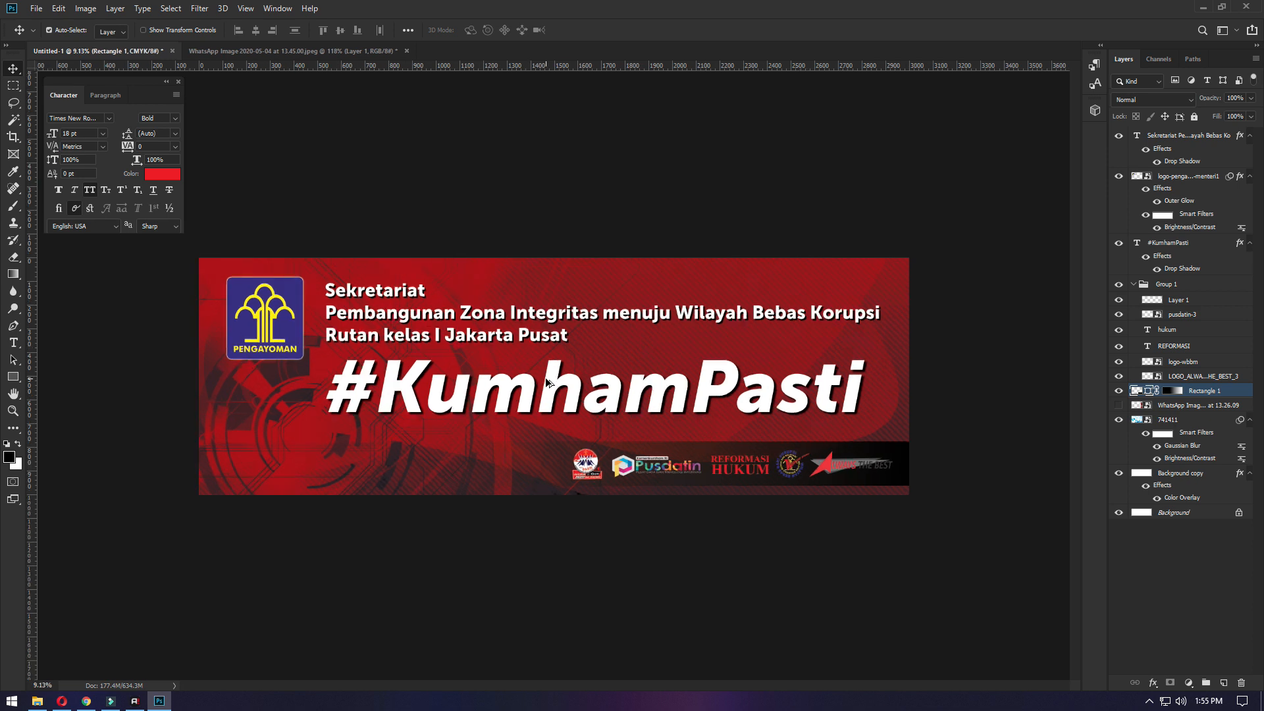
key(ctrl+s)
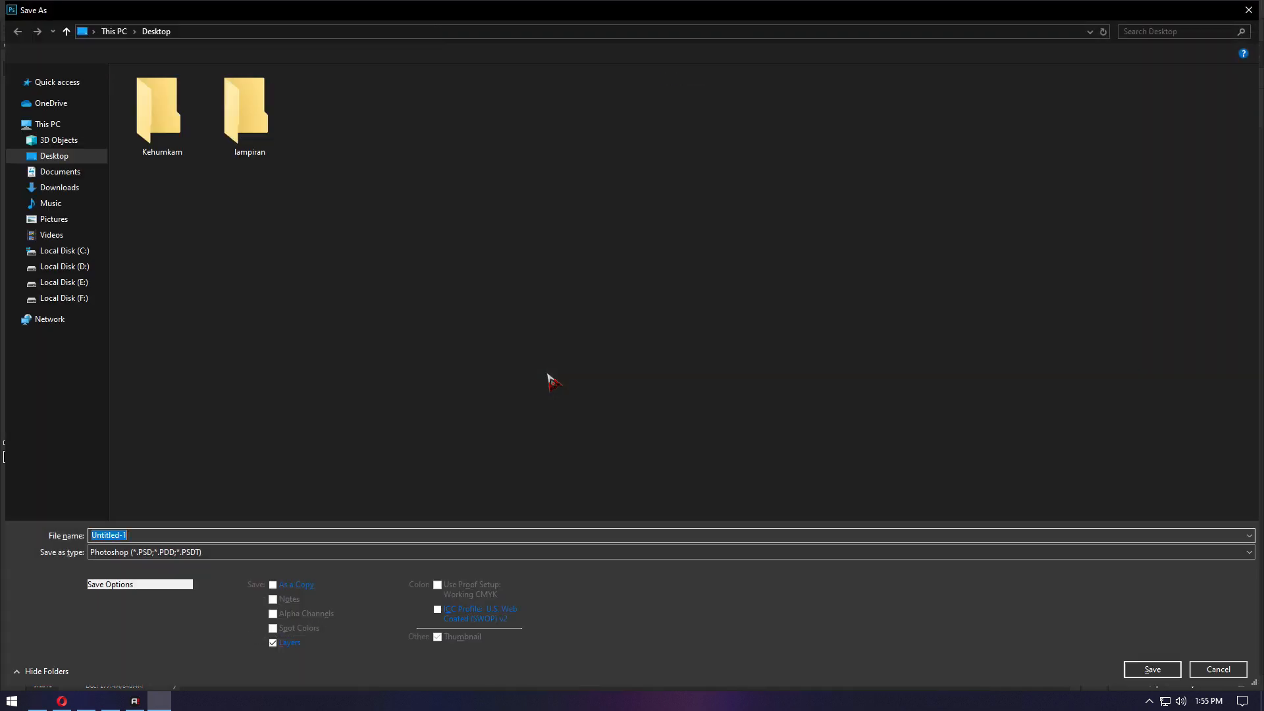
click(163, 551)
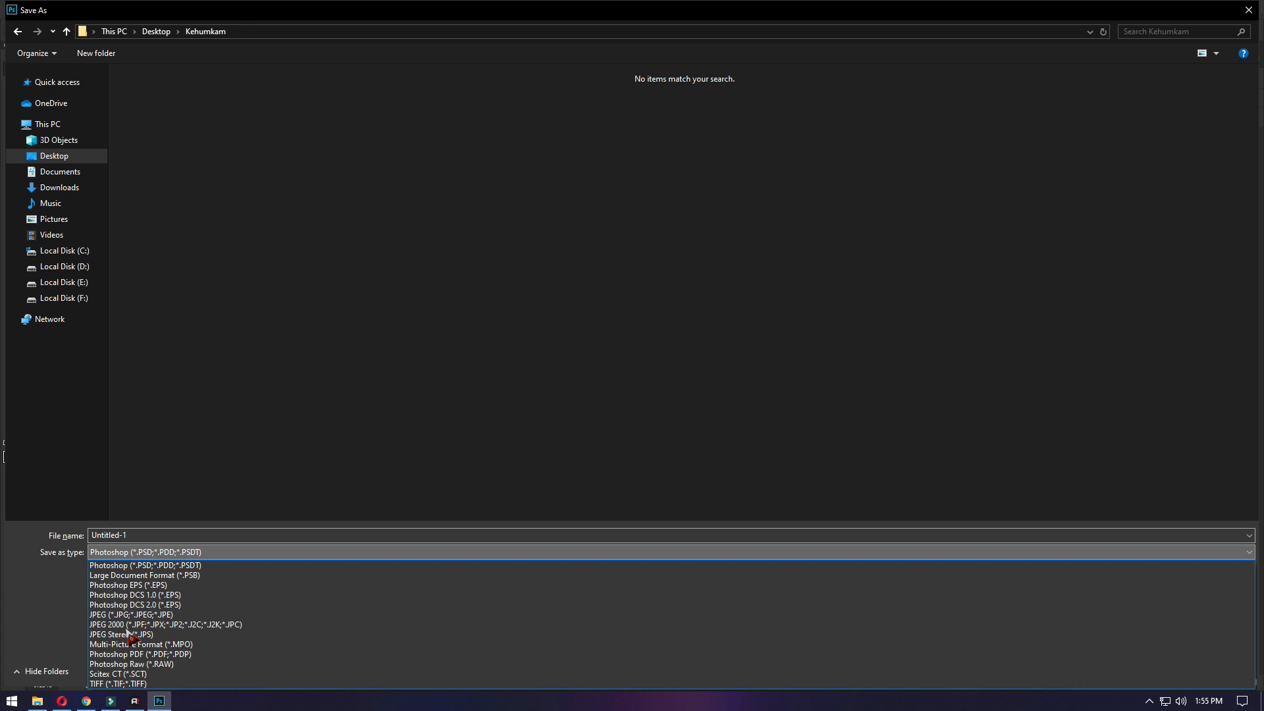
click(121, 686)
click(166, 535)
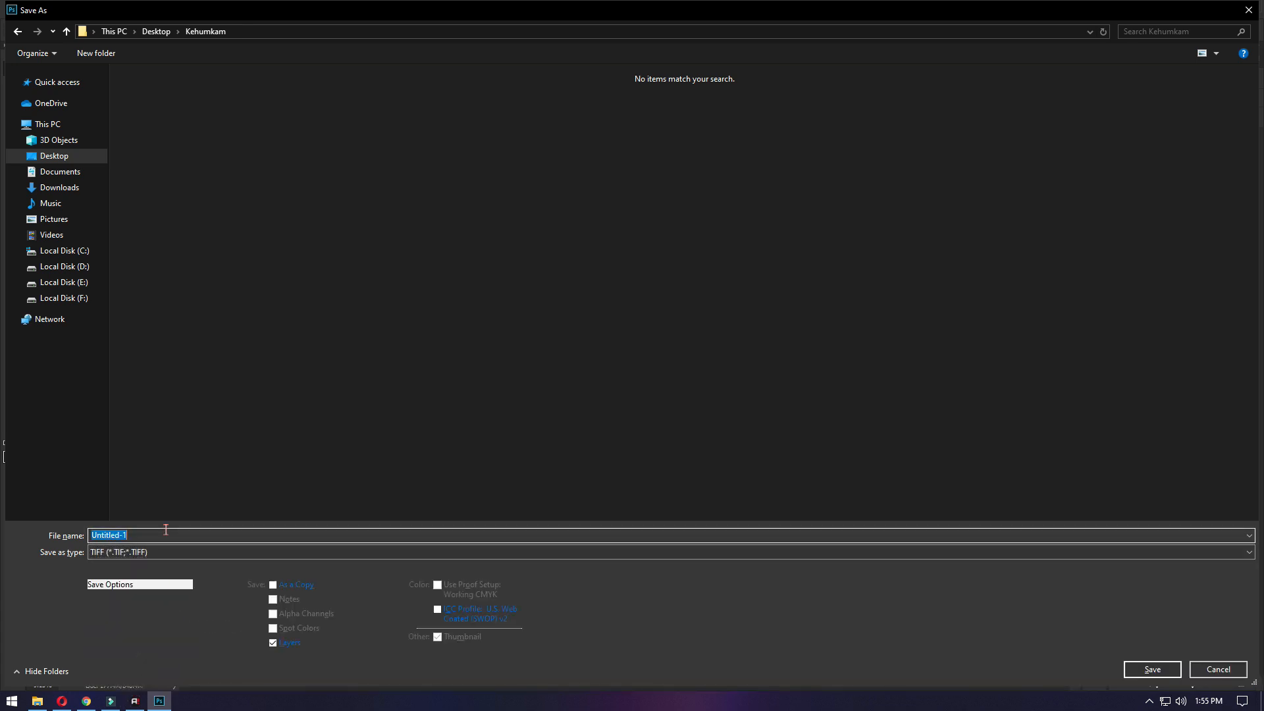
text(Spanduk 1__300 x 10)
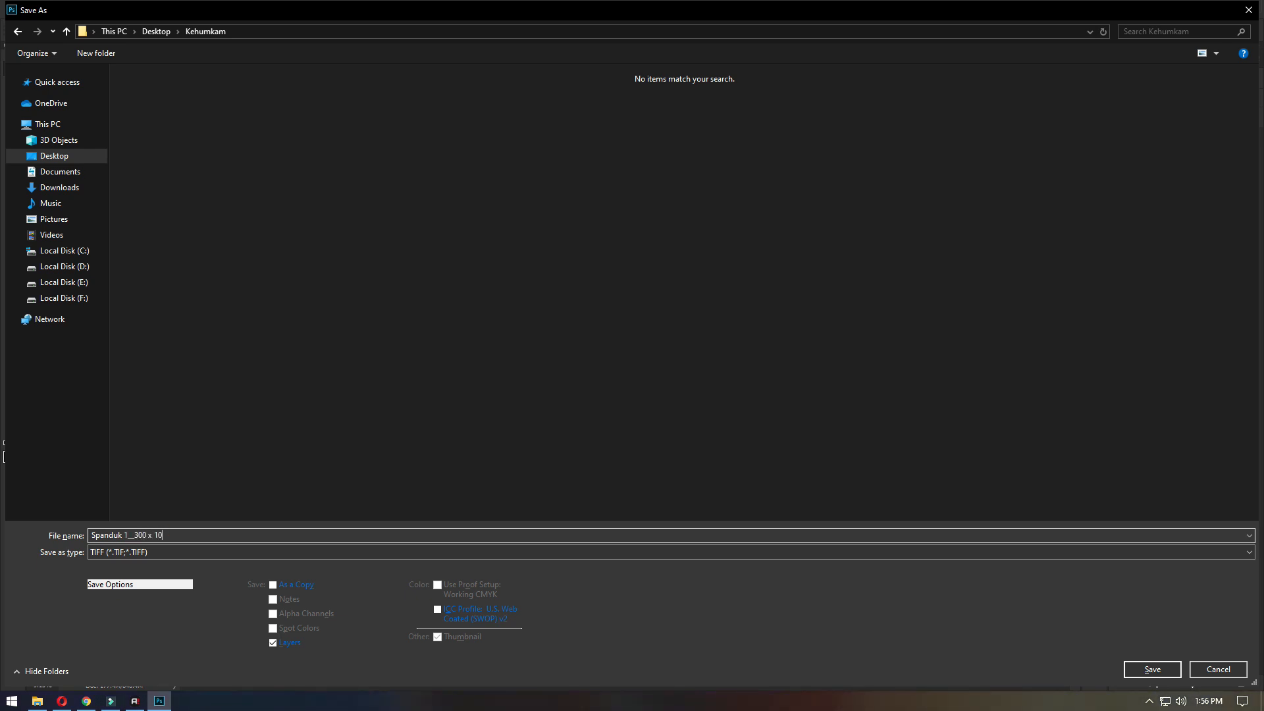
text(0)
key(Return)
key(Return)
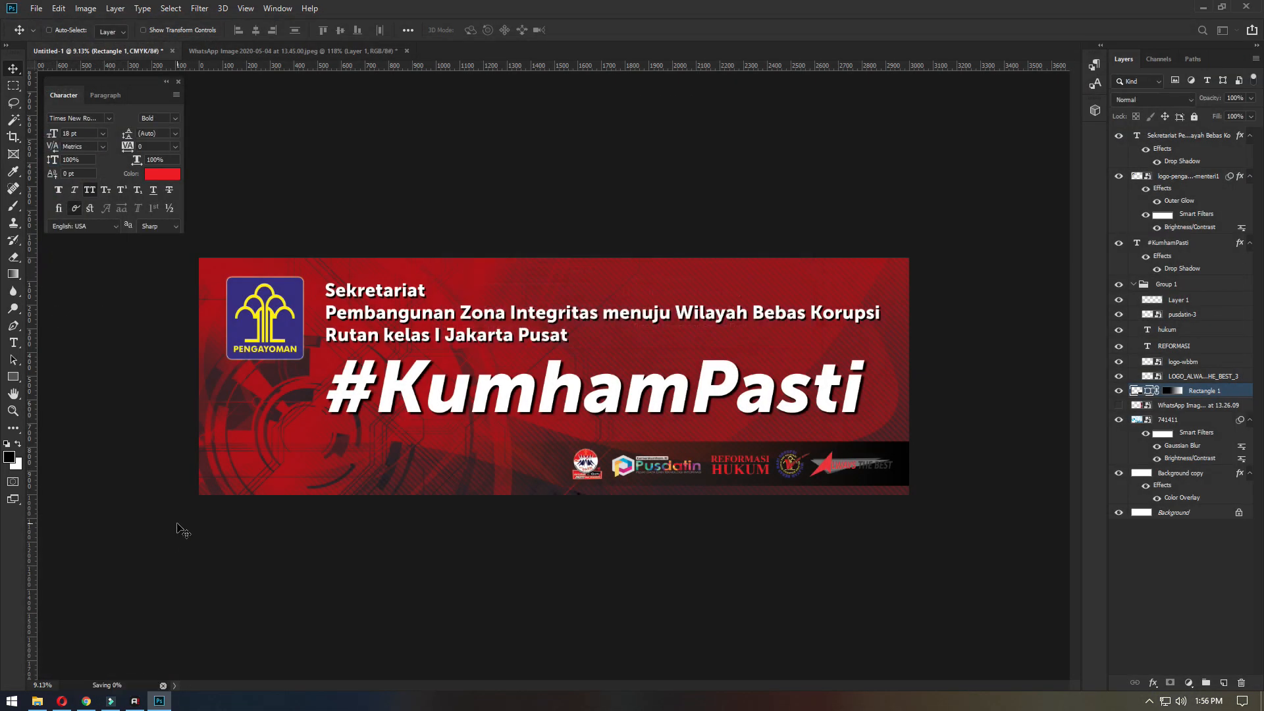
- Show the banner in full screen mode and open the colour choices for the area surrounding the canvas
key(f)
key(f)
right_click(651, 361)
click(668, 370)
right_click(883, 655)
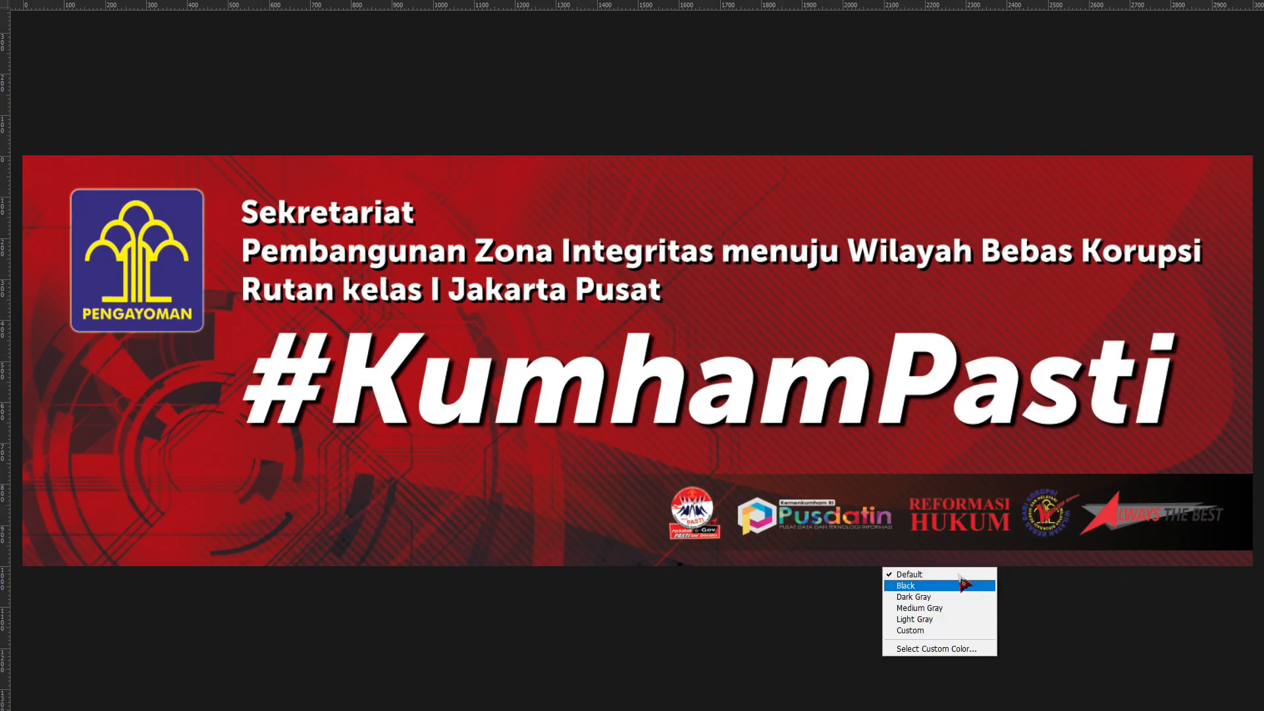